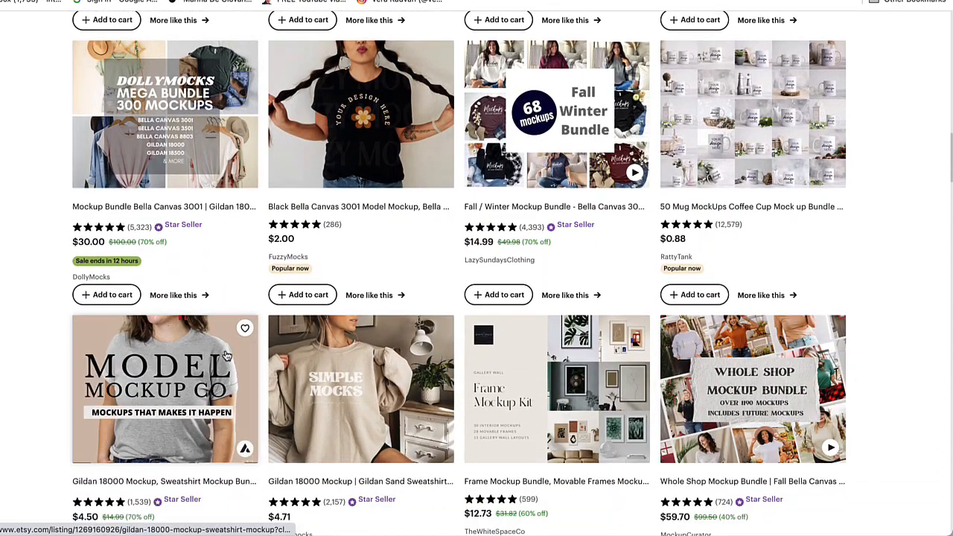
Browse the Etsy search results for mockups, examining the shirt, frame, mug and whole-shop bundle listings and their prices
{"action": "scroll", "coordinate": [227, 358], "scroll_direction": "up", "scroll_amount": 15}
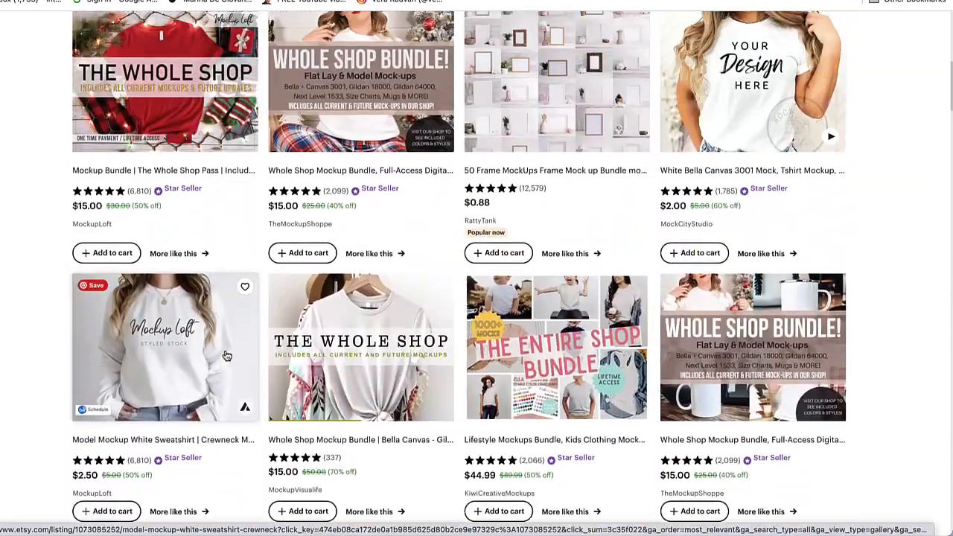
{"action": "scroll", "coordinate": [533, 184], "scroll_direction": "up", "scroll_amount": 2}
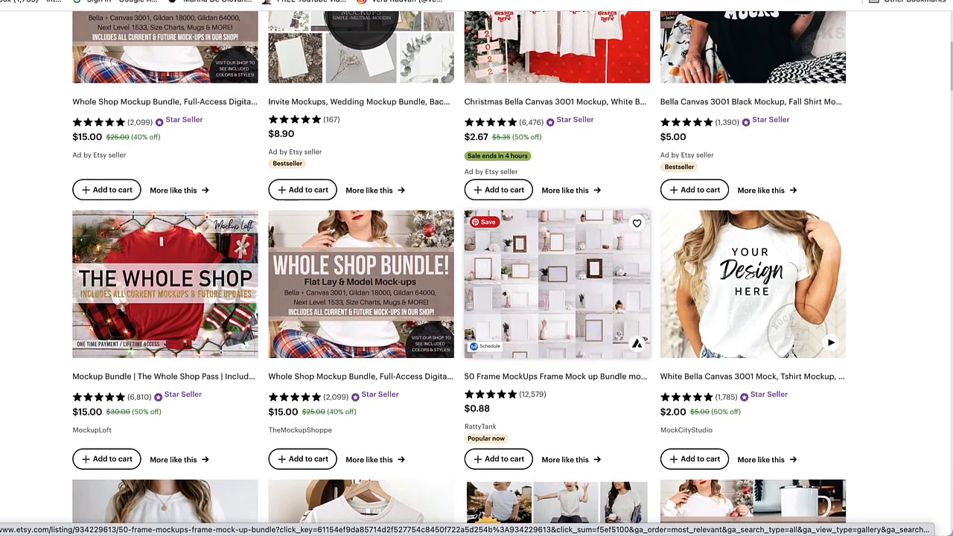
{"action": "scroll", "coordinate": [736, 281], "scroll_direction": "up", "scroll_amount": 2}
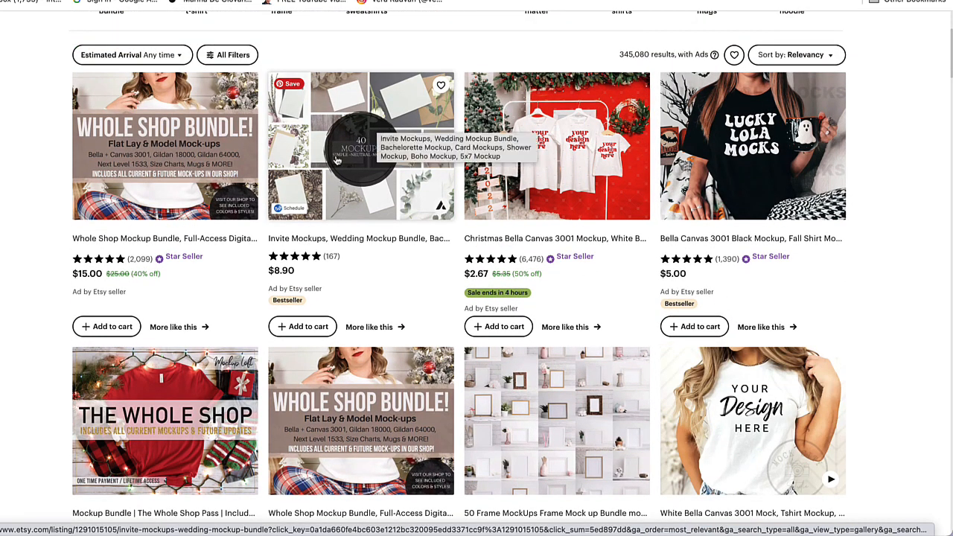
{"action": "scroll", "coordinate": [337, 160], "scroll_direction": "down", "scroll_amount": 10}
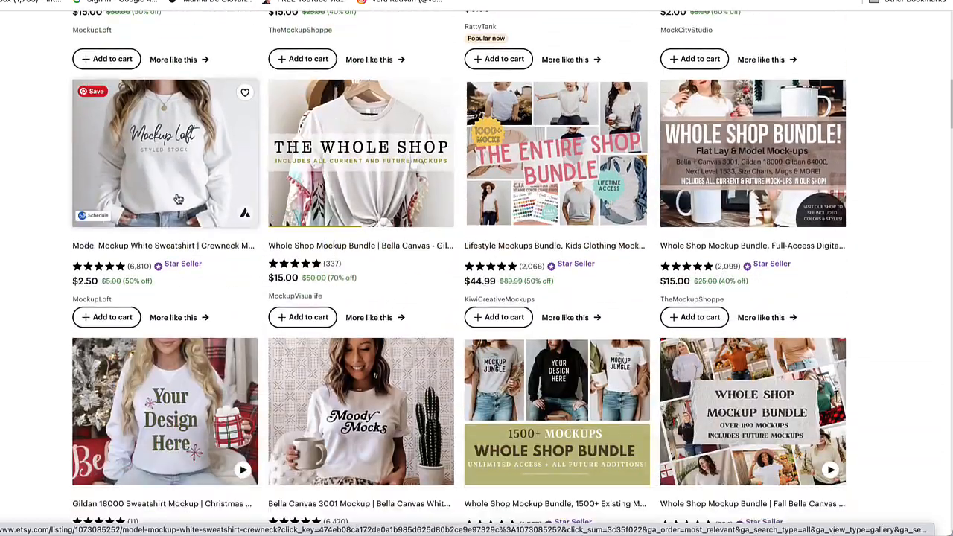
{"action": "scroll", "coordinate": [171, 188], "scroll_direction": "down", "scroll_amount": 7}
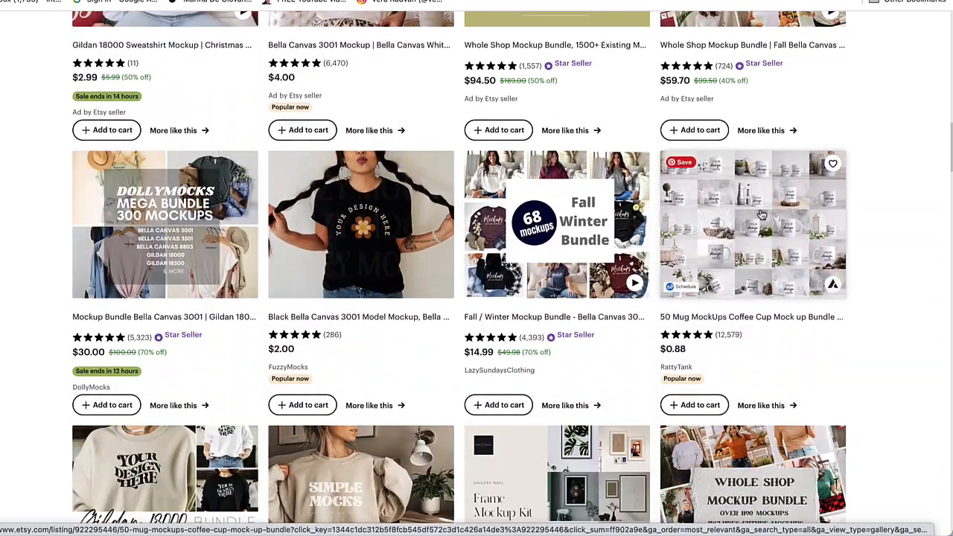
{"action": "scroll", "coordinate": [736, 263], "scroll_direction": "down", "scroll_amount": 10}
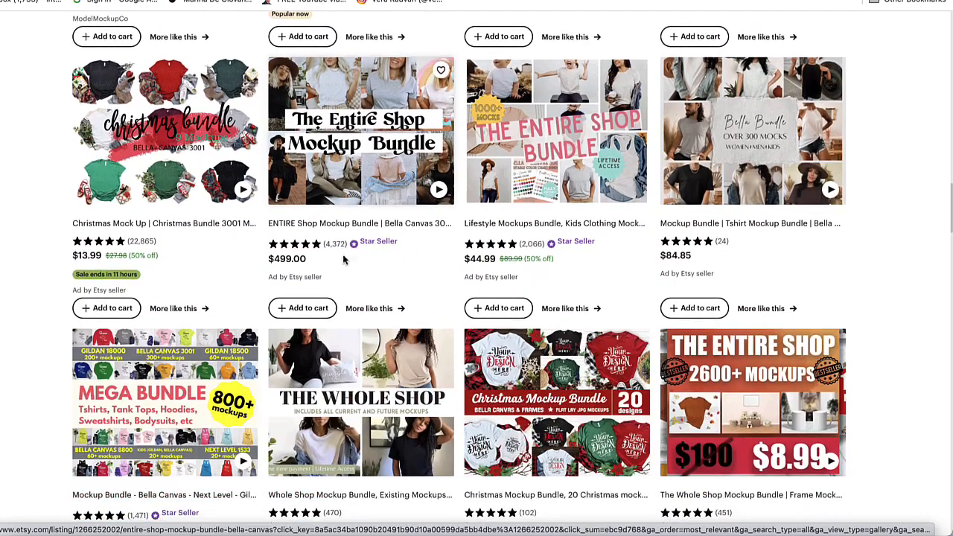
{"action": "scroll", "coordinate": [671, 413], "scroll_direction": "down", "scroll_amount": 4}
{"action": "scroll", "coordinate": [670, 413], "scroll_direction": "down", "scroll_amount": 4}
{"action": "scroll", "coordinate": [531, 341], "scroll_direction": "down", "scroll_amount": 12}
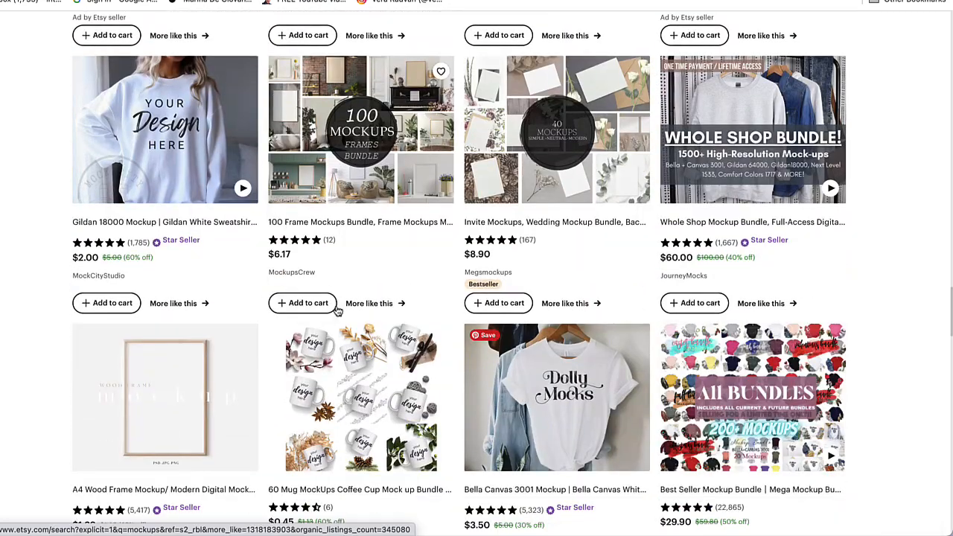
{"action": "scroll", "coordinate": [350, 307], "scroll_direction": "down", "scroll_amount": 1}
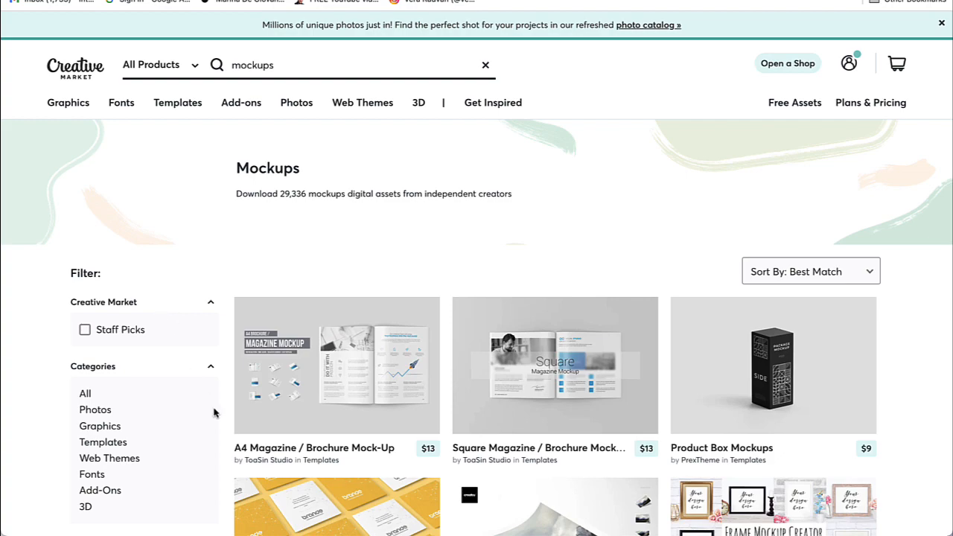
Switch to Creative Market and examine the first page of its mockups search results for product types and prices
{"action": "scroll", "coordinate": [214, 414], "scroll_direction": "down", "scroll_amount": 3}
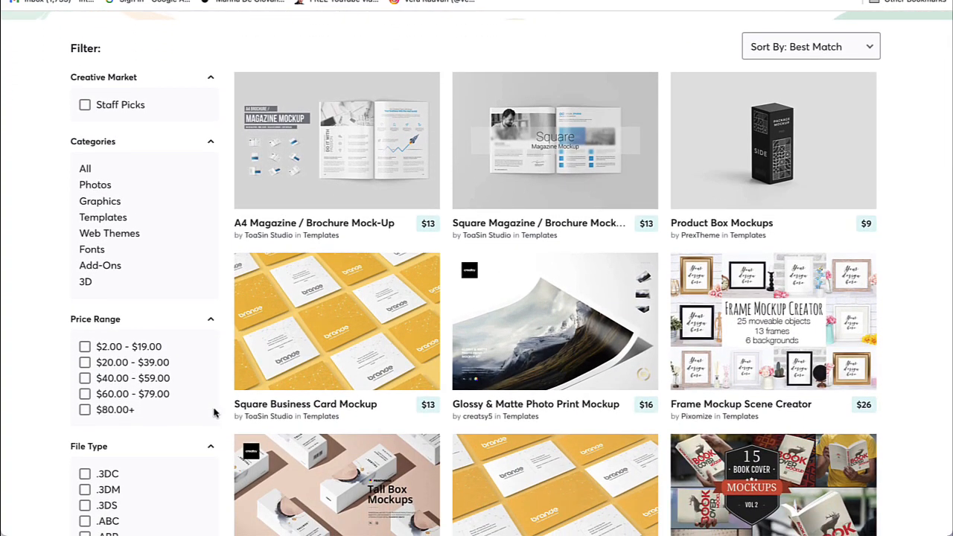
{"action": "scroll", "coordinate": [214, 414], "scroll_direction": "down", "scroll_amount": 3}
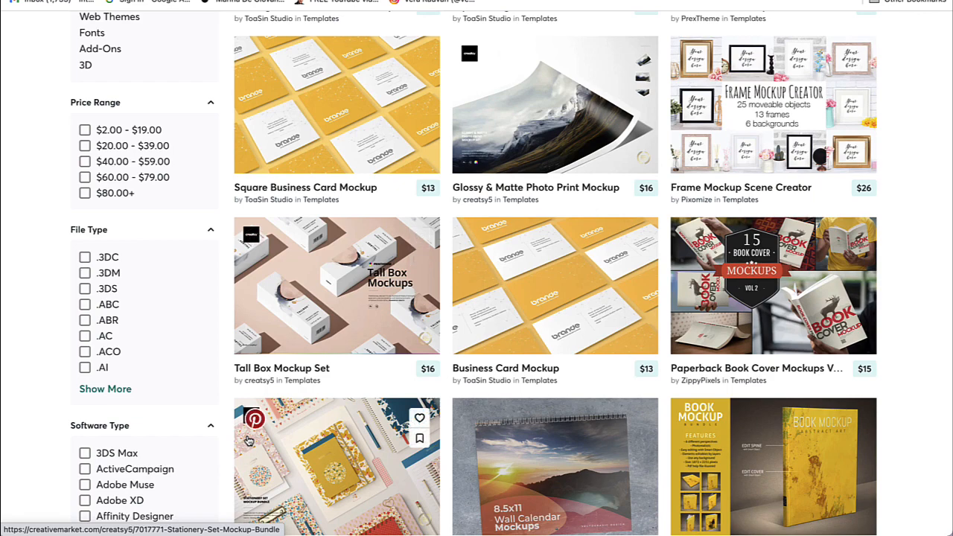
{"action": "scroll", "coordinate": [249, 441], "scroll_direction": "down", "scroll_amount": 2}
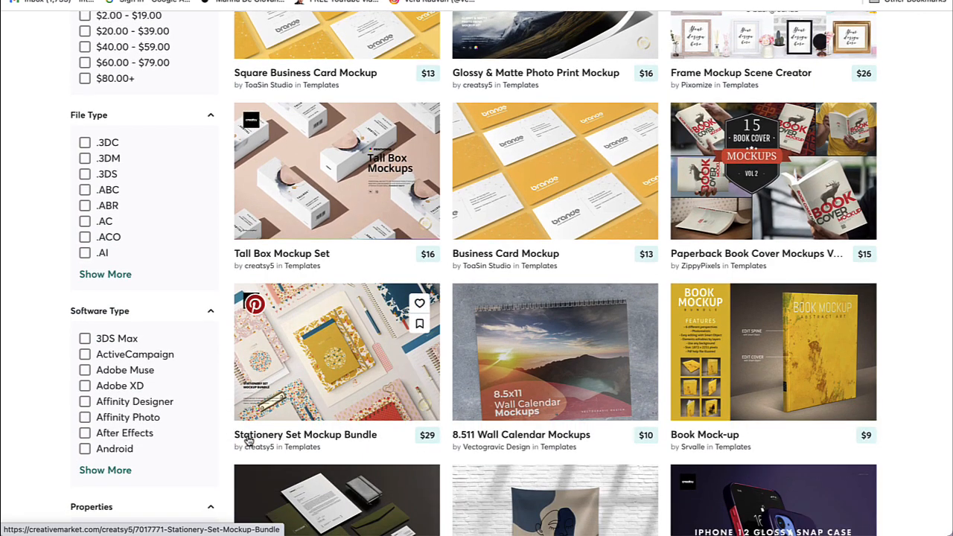
{"action": "scroll", "coordinate": [333, 435], "scroll_direction": "down", "scroll_amount": 2}
{"action": "scroll", "coordinate": [332, 433], "scroll_direction": "down", "scroll_amount": 2}
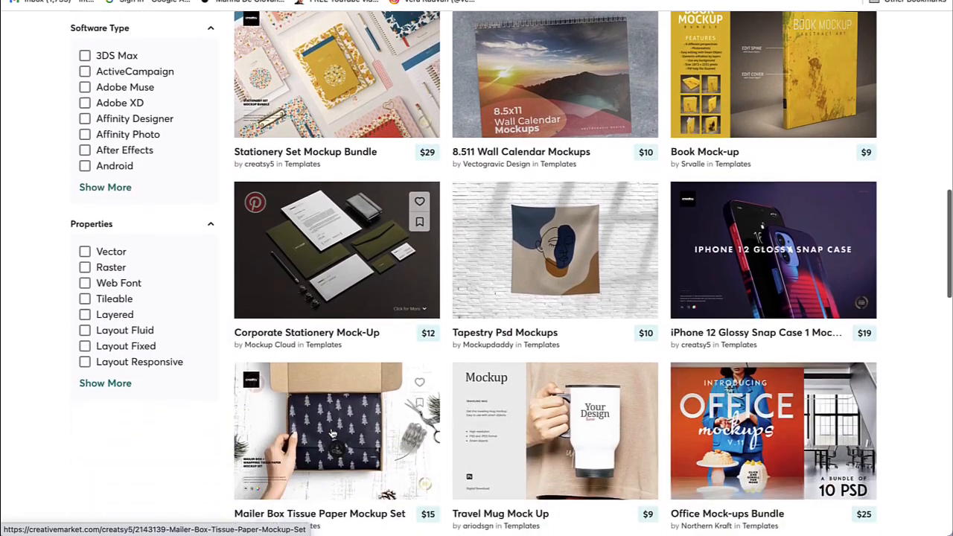
{"action": "scroll", "coordinate": [332, 433], "scroll_direction": "down", "scroll_amount": 1}
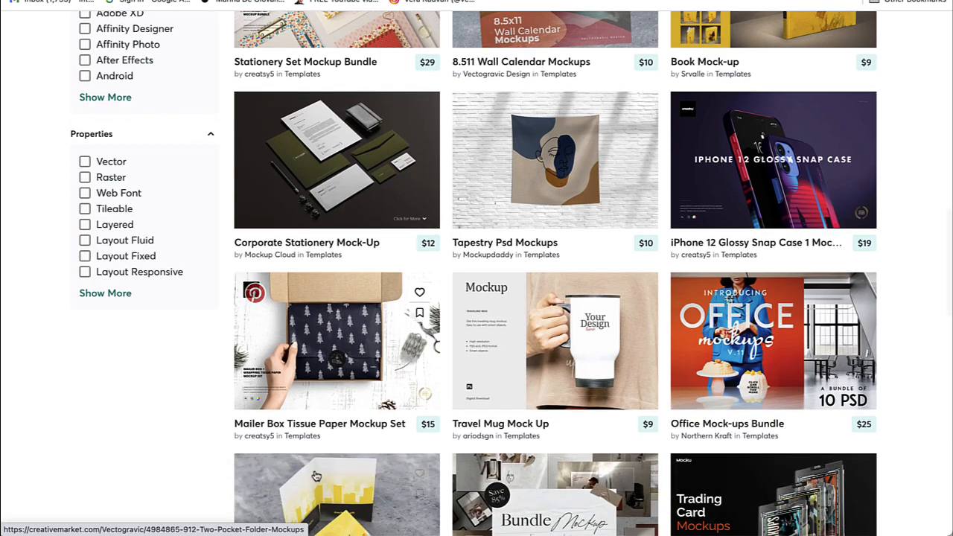
{"action": "scroll", "coordinate": [332, 433], "scroll_direction": "down", "scroll_amount": 5}
{"action": "scroll", "coordinate": [317, 476], "scroll_direction": "down", "scroll_amount": 1}
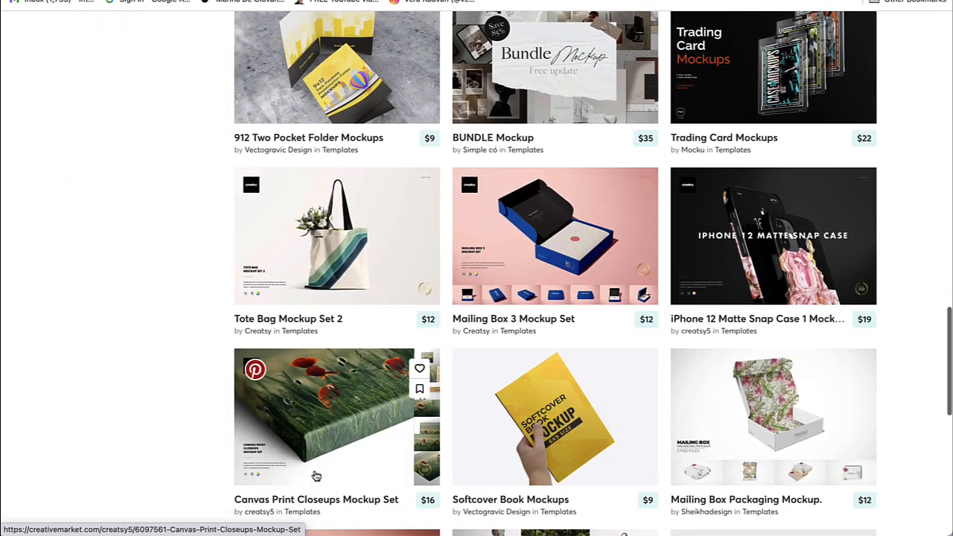
{"action": "scroll", "coordinate": [317, 476], "scroll_direction": "down", "scroll_amount": 4}
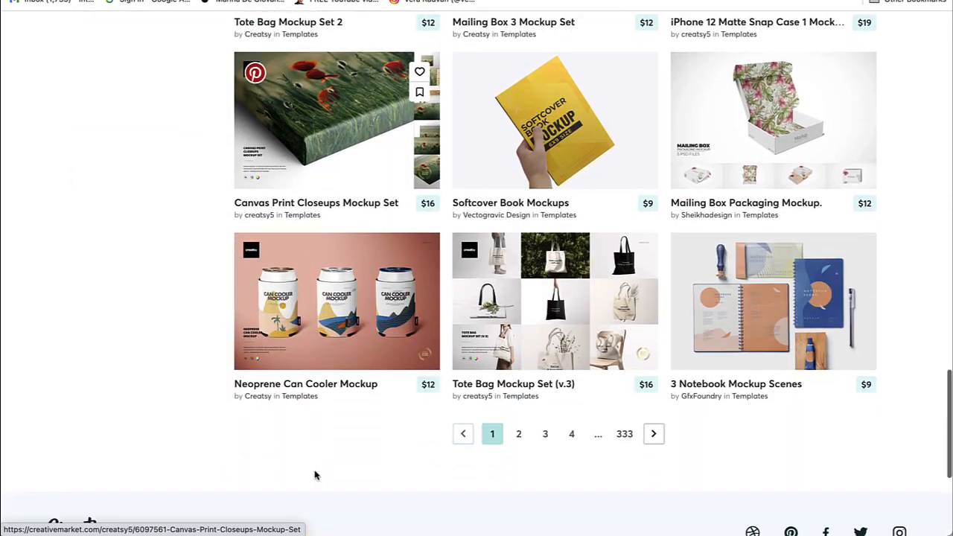
{"action": "scroll", "coordinate": [316, 476], "scroll_direction": "up", "scroll_amount": 20}
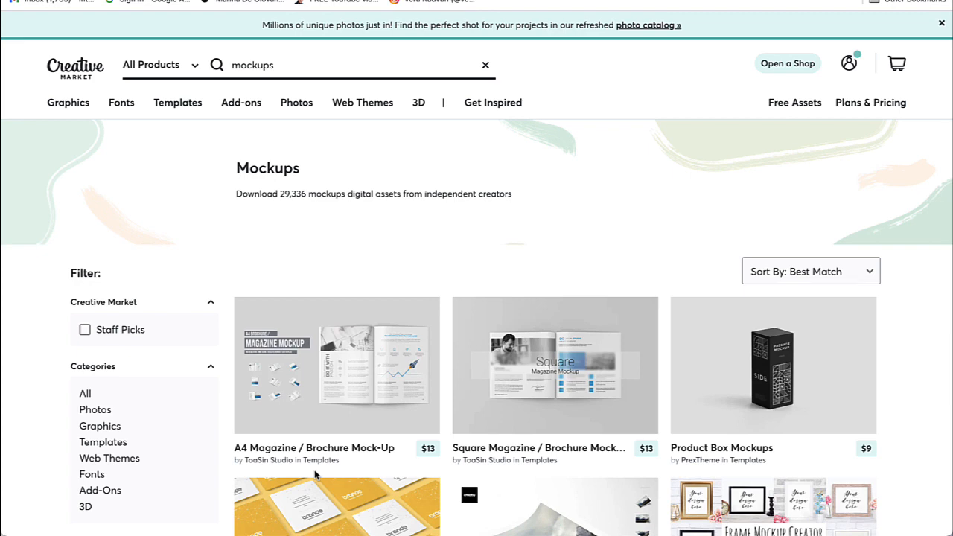
Open the Frame Mockup Scene Creator product page from the mockups results
{"action": "scroll", "coordinate": [452, 281], "scroll_direction": "down", "scroll_amount": 3}
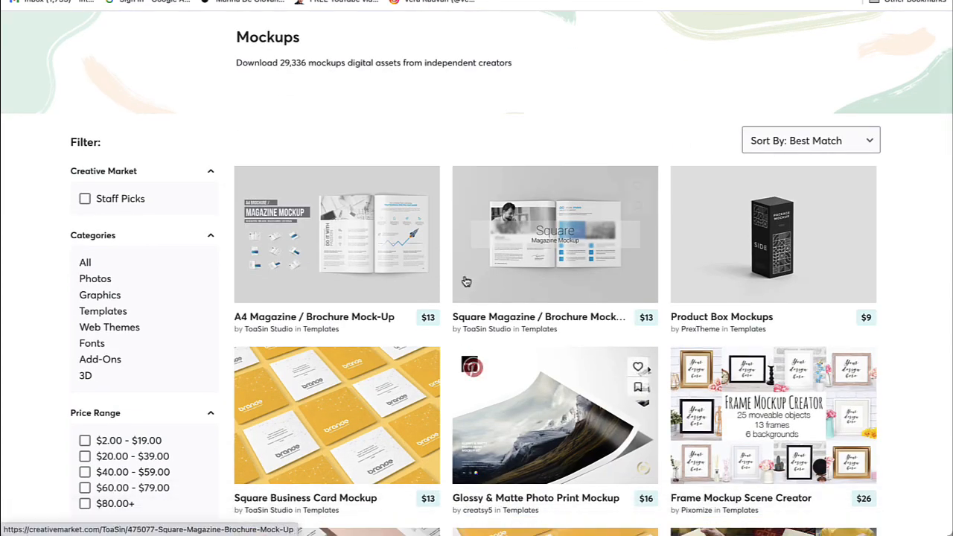
{"action": "scroll", "coordinate": [452, 282], "scroll_direction": "up", "scroll_amount": 3}
{"action": "scroll", "coordinate": [452, 282], "scroll_direction": "down", "scroll_amount": 1}
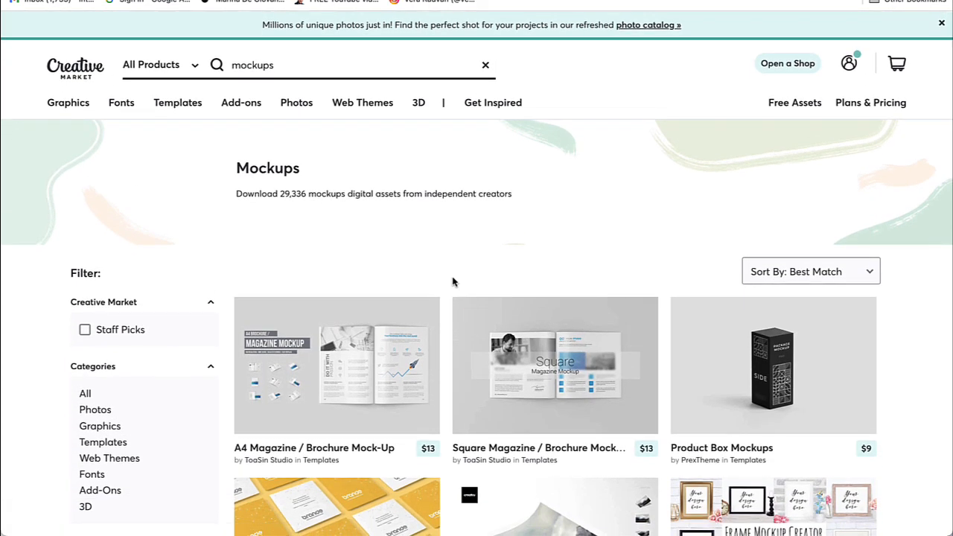
{"action": "scroll", "coordinate": [452, 281], "scroll_direction": "down", "scroll_amount": 6}
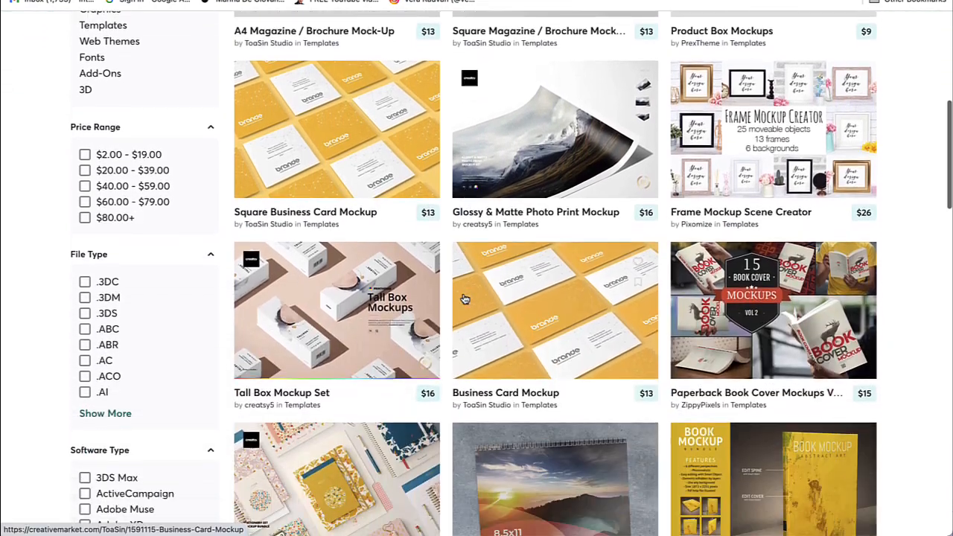
{"action": "scroll", "coordinate": [754, 229], "scroll_direction": "up", "scroll_amount": 1}
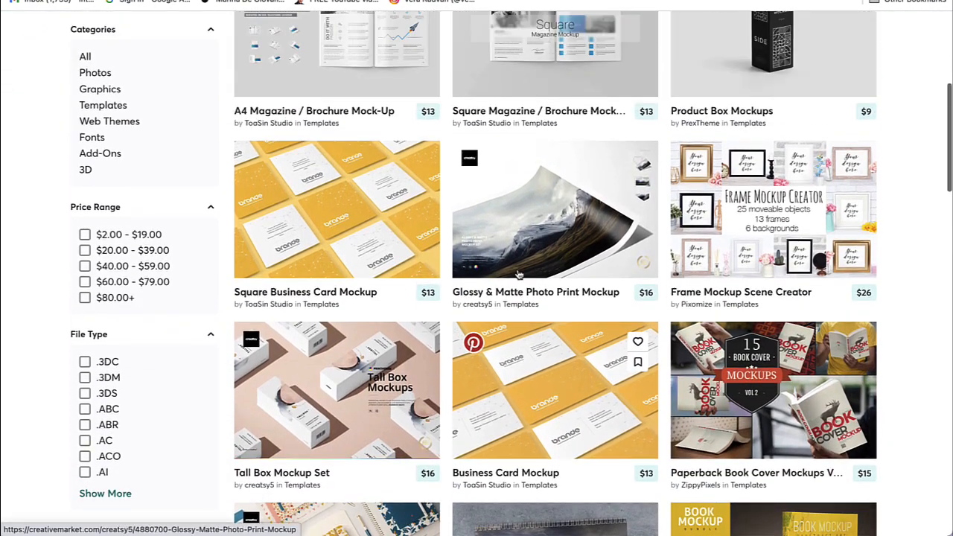
{"action": "left_click", "coordinate": [773, 208]}
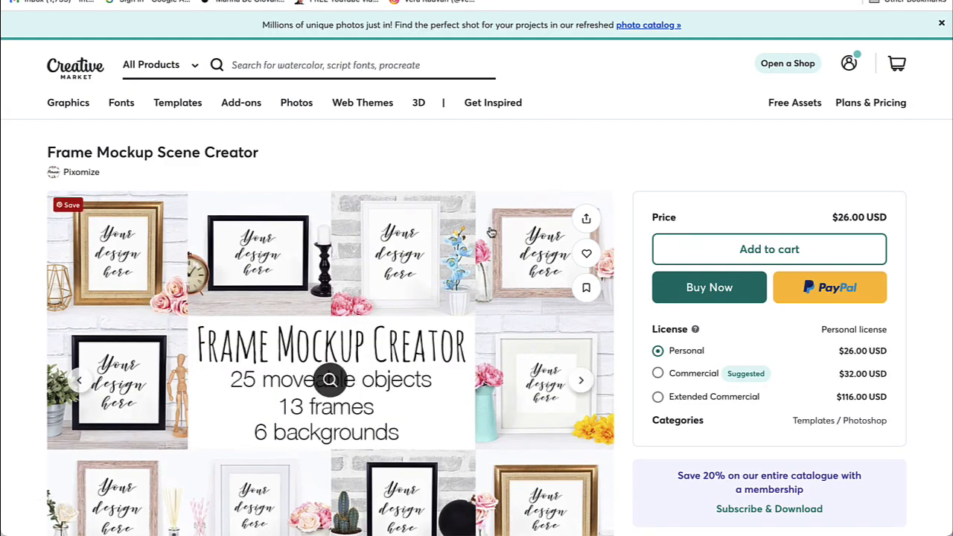
View the product's gallery images of movable objects, frames and backgrounds, ending on the video preview
{"action": "scroll", "coordinate": [536, 165], "scroll_direction": "down", "scroll_amount": 3}
{"action": "left_click", "coordinate": [134, 383]}
{"action": "left_click", "coordinate": [188, 386]}
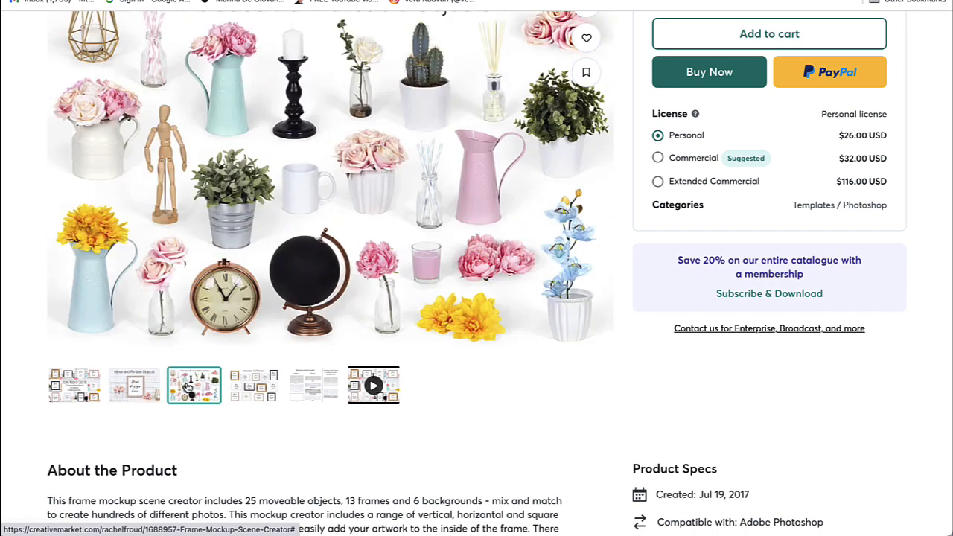
{"action": "left_click", "coordinate": [234, 381]}
{"action": "left_click", "coordinate": [305, 396]}
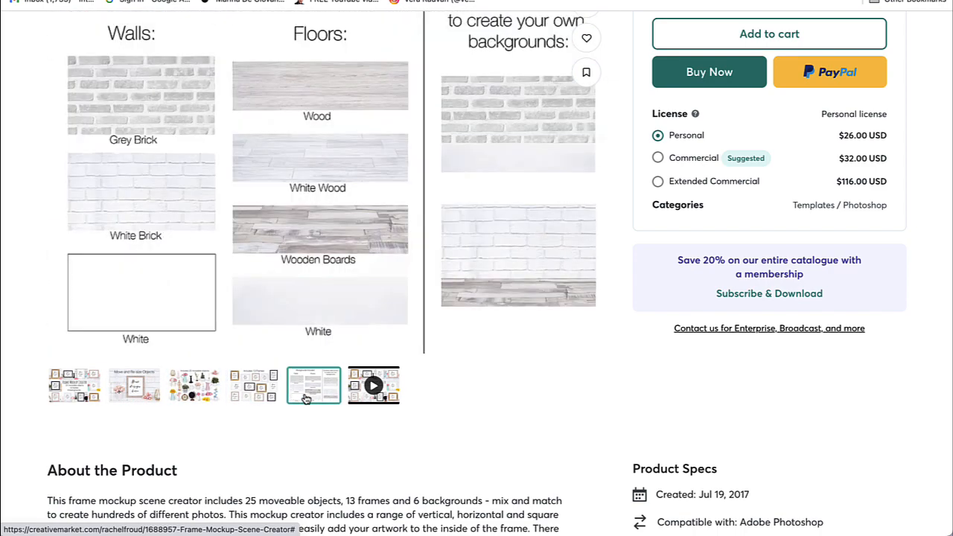
{"action": "left_click", "coordinate": [382, 390]}
Examine the product description and the Product Specs for software compatibility and file details
{"action": "scroll", "coordinate": [374, 385], "scroll_direction": "down", "scroll_amount": 3}
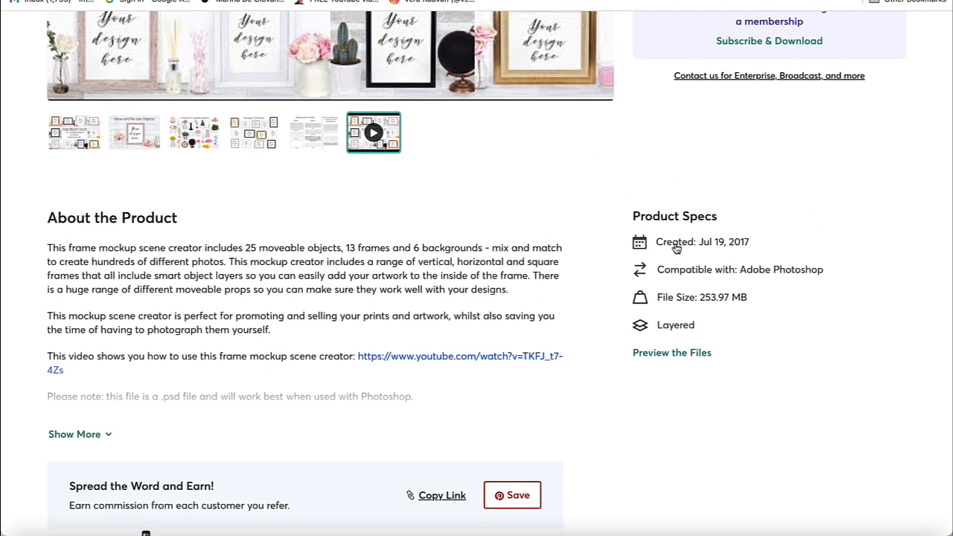
{"action": "scroll", "coordinate": [693, 322], "scroll_direction": "up", "scroll_amount": 2}
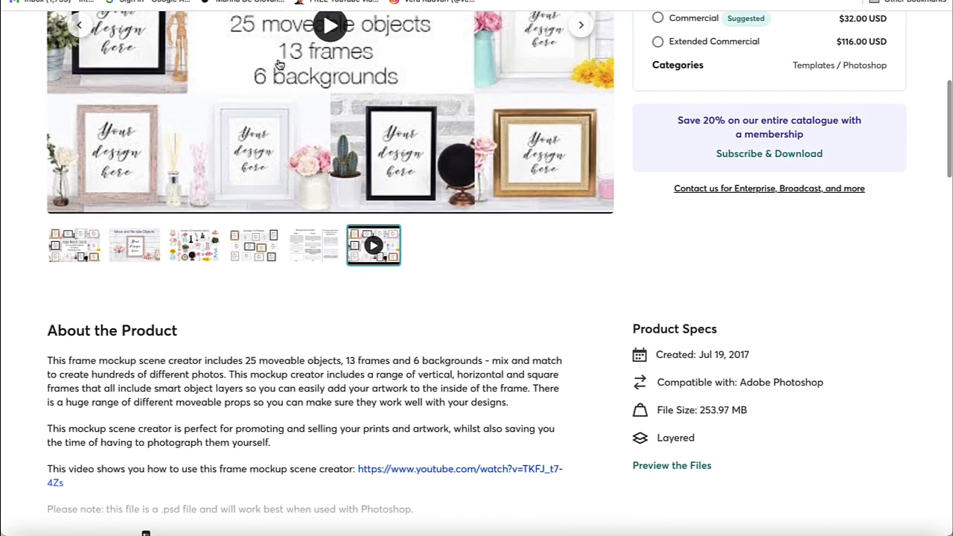
{"action": "scroll", "coordinate": [298, 70], "scroll_direction": "up", "scroll_amount": 1}
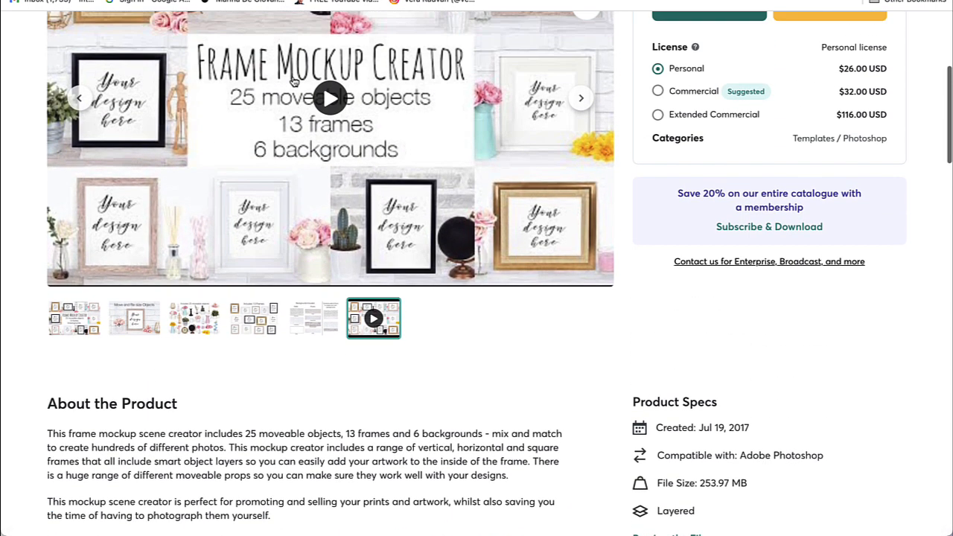
{"action": "scroll", "coordinate": [291, 82], "scroll_direction": "down", "scroll_amount": 3}
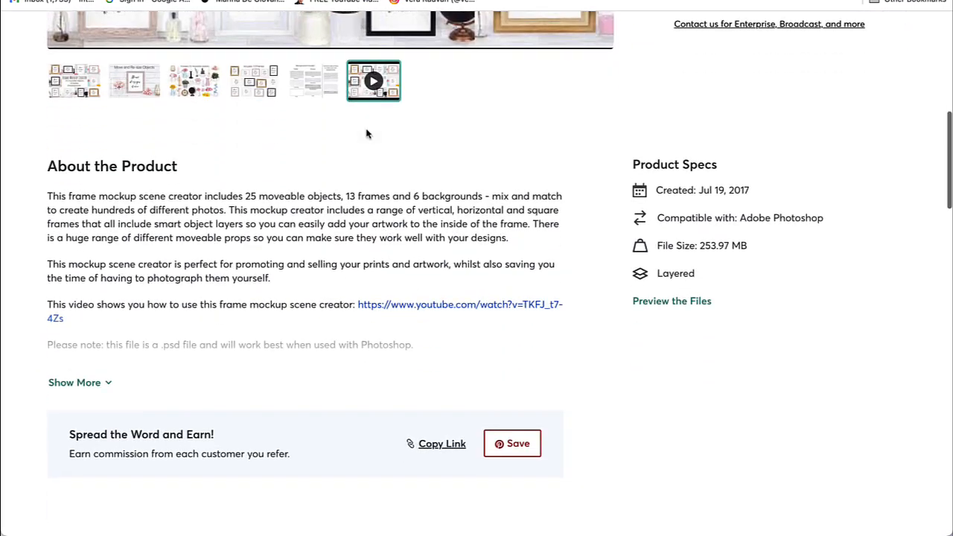
{"action": "scroll", "coordinate": [253, 104], "scroll_direction": "up", "scroll_amount": 3}
{"action": "scroll", "coordinate": [248, 106], "scroll_direction": "down", "scroll_amount": 4}
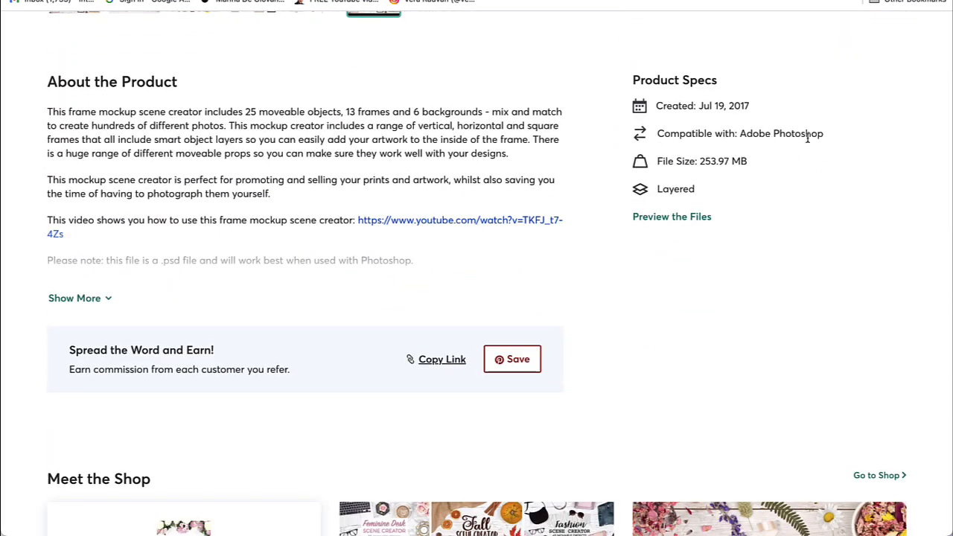
{"action": "scroll", "coordinate": [812, 140], "scroll_direction": "up", "scroll_amount": 2}
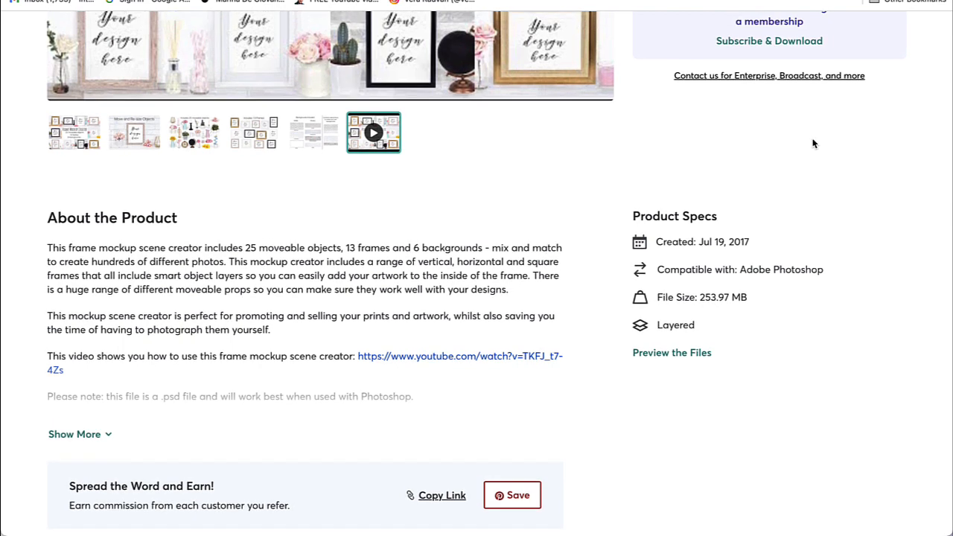
Compare the scene creator's preview images, including the included frames overview, with its written description and specs
{"action": "scroll", "coordinate": [813, 144], "scroll_direction": "up", "scroll_amount": 4}
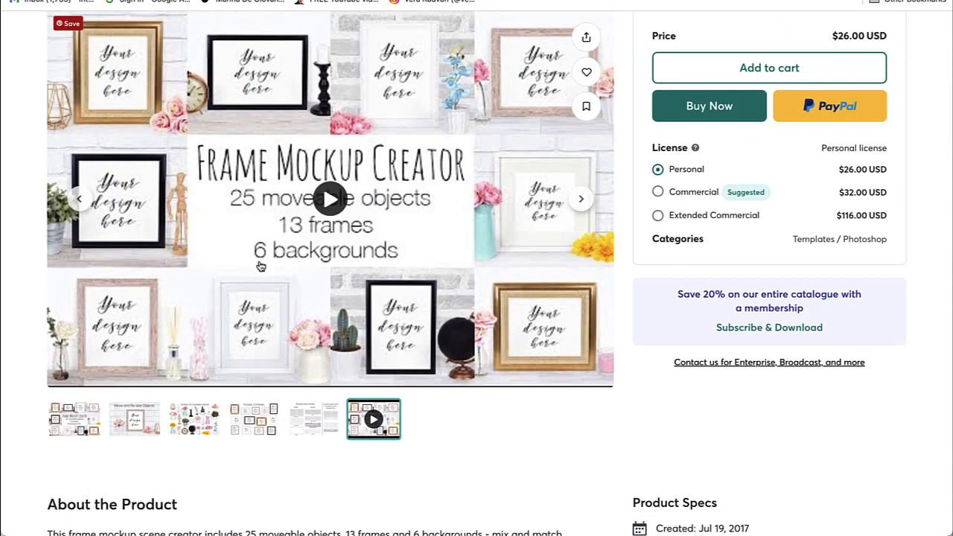
{"action": "scroll", "coordinate": [263, 262], "scroll_direction": "down", "scroll_amount": 2}
{"action": "scroll", "coordinate": [262, 262], "scroll_direction": "down", "scroll_amount": 3}
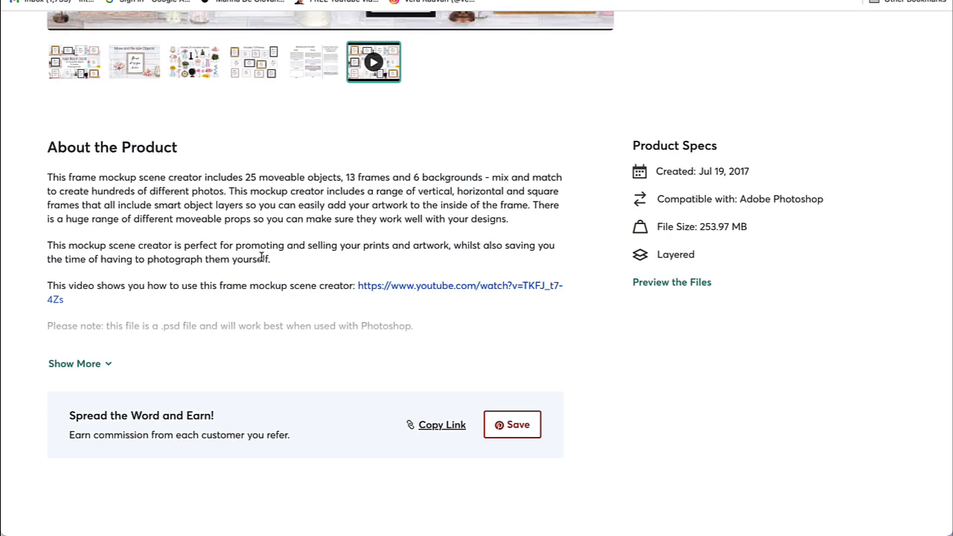
{"action": "scroll", "coordinate": [262, 258], "scroll_direction": "up", "scroll_amount": 2}
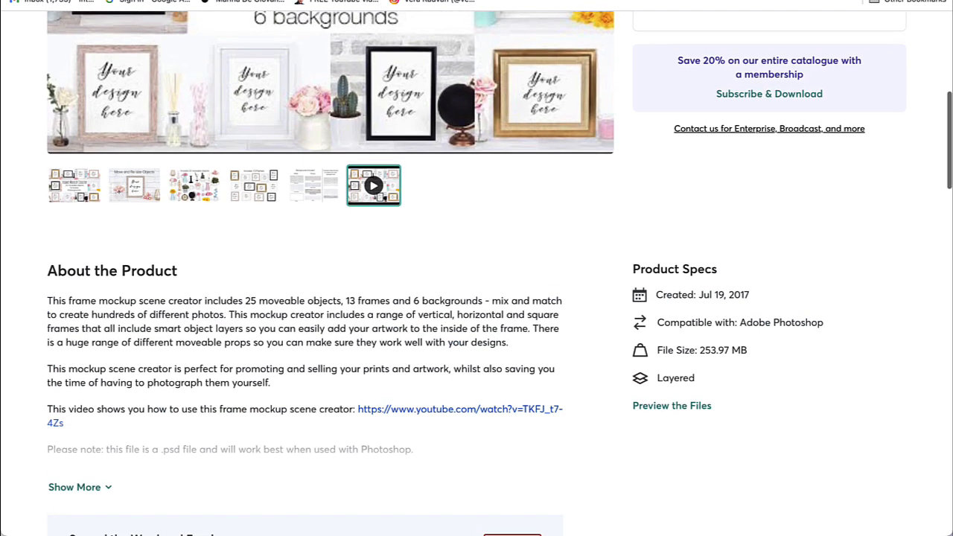
{"action": "scroll", "coordinate": [521, 298], "scroll_direction": "down", "scroll_amount": 4}
{"action": "scroll", "coordinate": [555, 309], "scroll_direction": "up", "scroll_amount": 1}
{"action": "scroll", "coordinate": [555, 310], "scroll_direction": "up", "scroll_amount": 1}
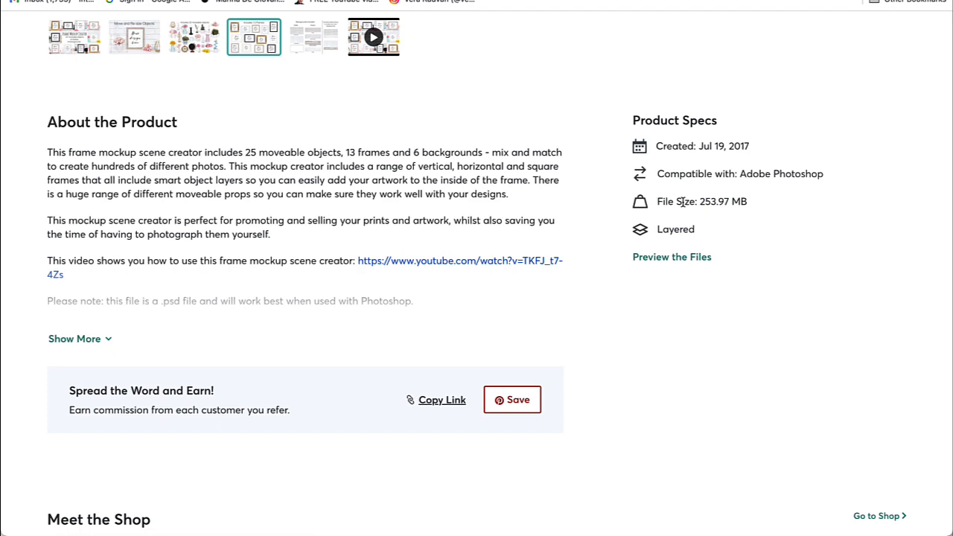
{"action": "scroll", "coordinate": [239, 45], "scroll_direction": "up", "scroll_amount": 4}
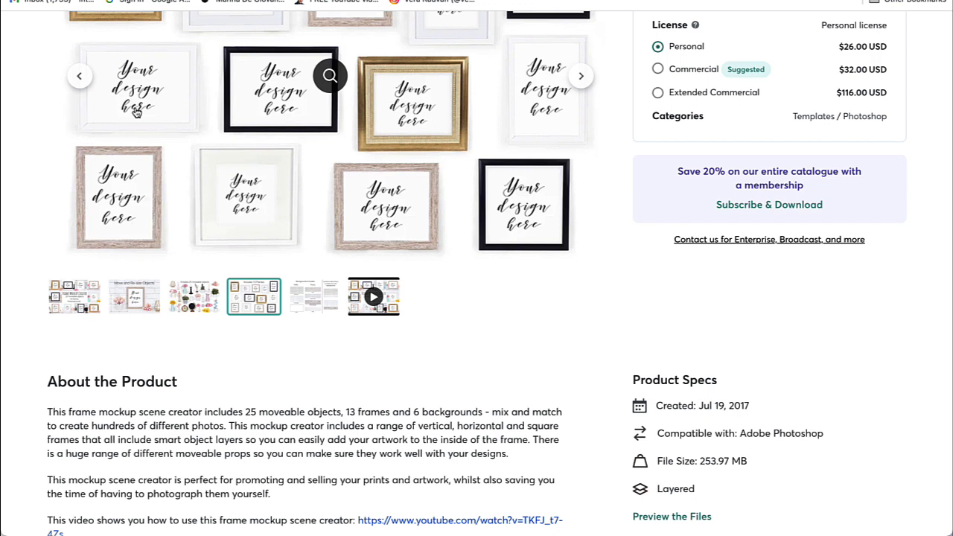
{"action": "scroll", "coordinate": [136, 110], "scroll_direction": "down", "scroll_amount": 2}
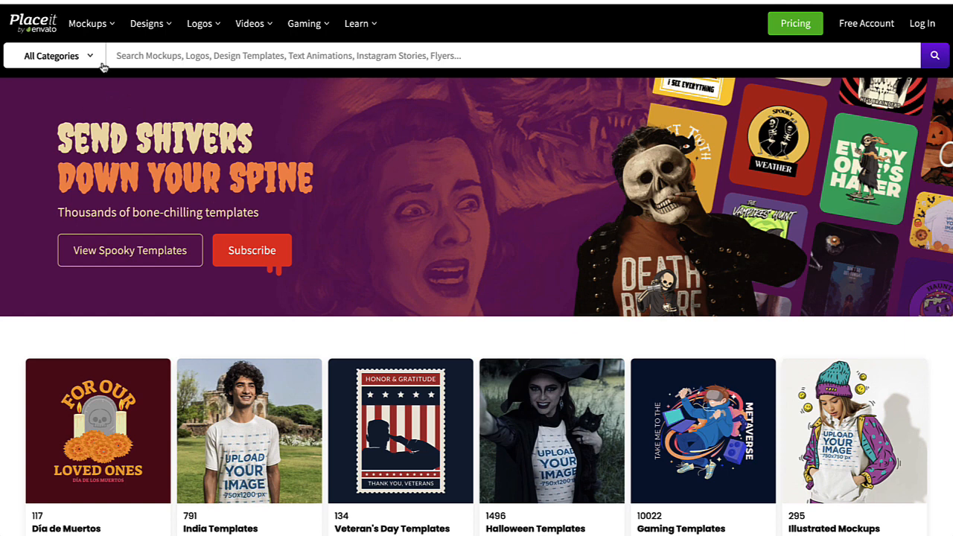
Look through Placeit's mockup categories and open the page with all apparel mockups
{"action": "mouse_move", "coordinate": [93, 28]}
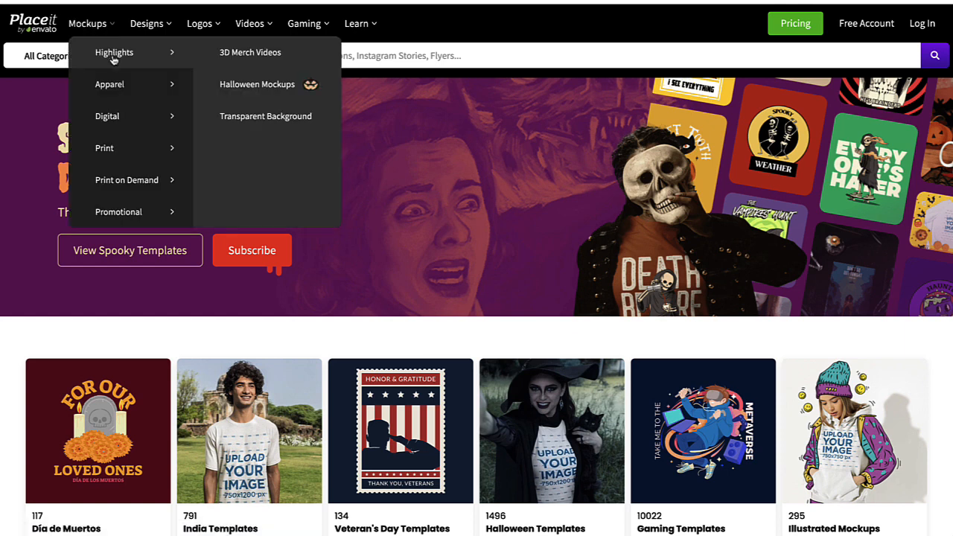
{"action": "mouse_move", "coordinate": [115, 87]}
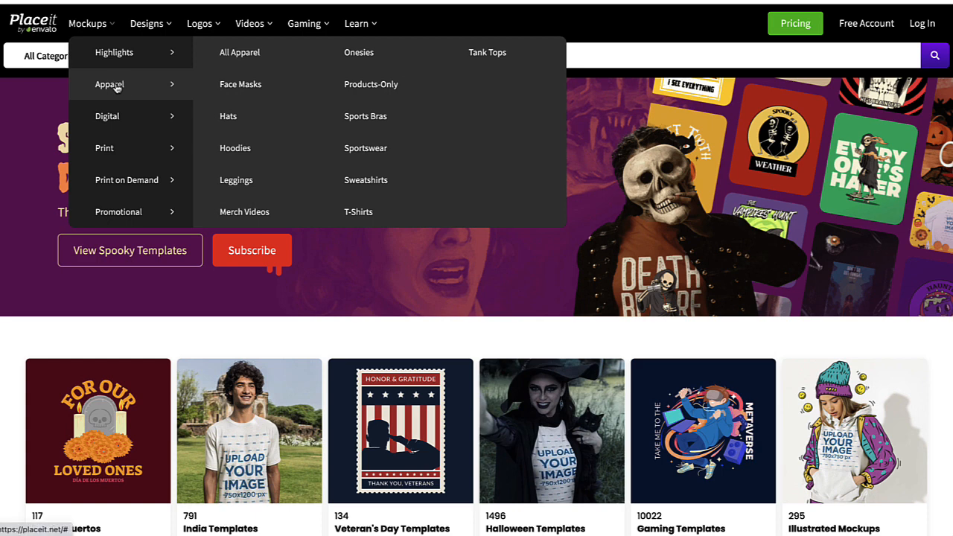
{"action": "mouse_move", "coordinate": [123, 150]}
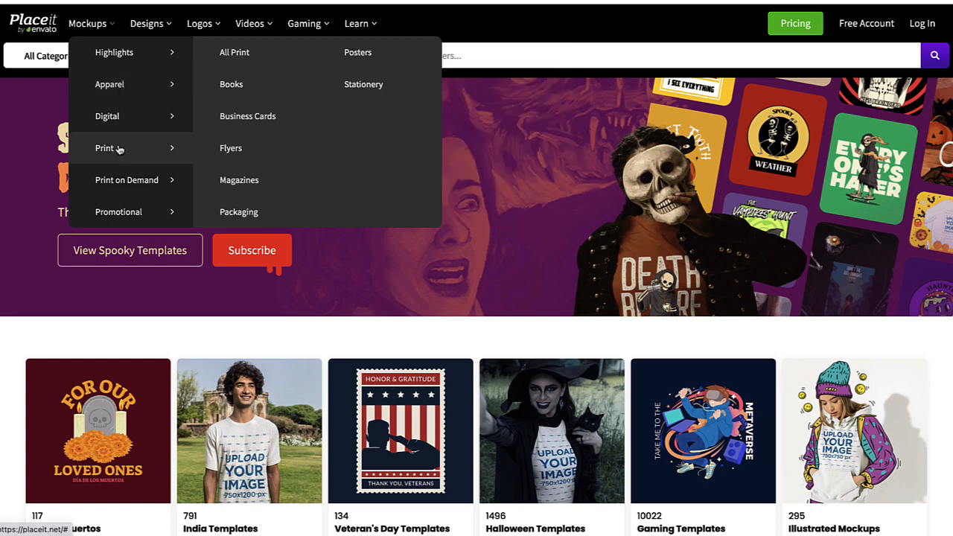
{"action": "mouse_move", "coordinate": [139, 183]}
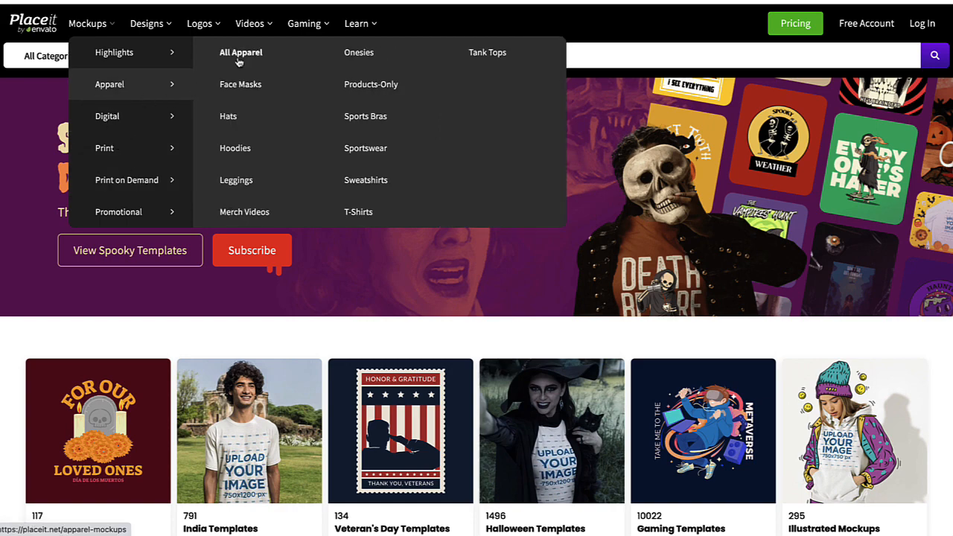
{"action": "left_click", "coordinate": [239, 59]}
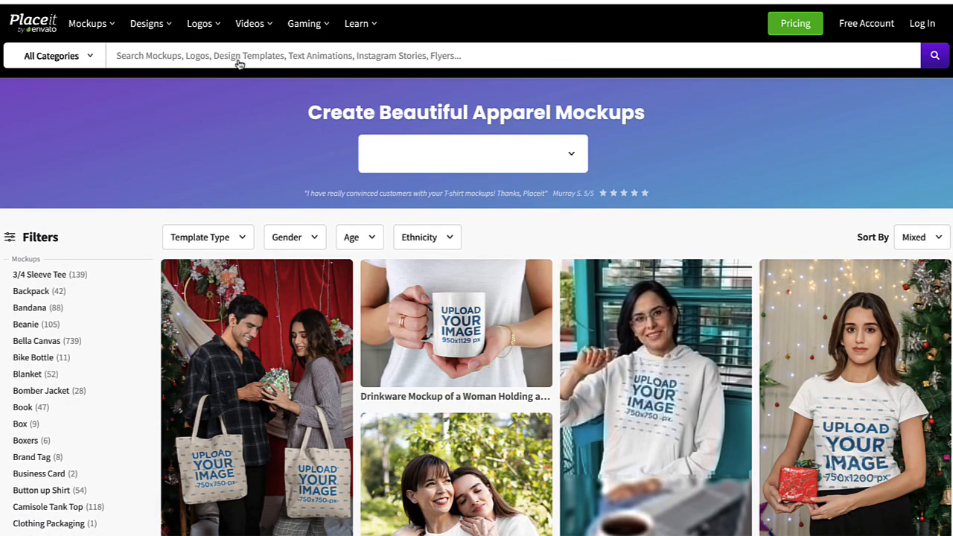
Browse the apparel mockups, previewing sample designs on the tote bag and monochromatic T-shirt scenes
{"action": "scroll", "coordinate": [261, 190], "scroll_direction": "down", "scroll_amount": 3}
{"action": "scroll", "coordinate": [455, 333], "scroll_direction": "down", "scroll_amount": 5}
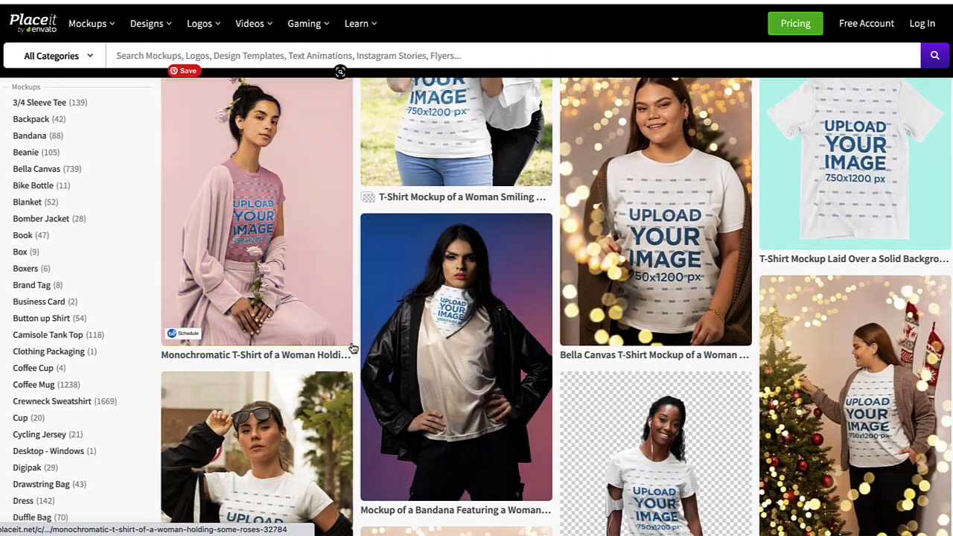
{"action": "scroll", "coordinate": [573, 296], "scroll_direction": "up", "scroll_amount": 1}
{"action": "scroll", "coordinate": [573, 299], "scroll_direction": "down", "scroll_amount": 3}
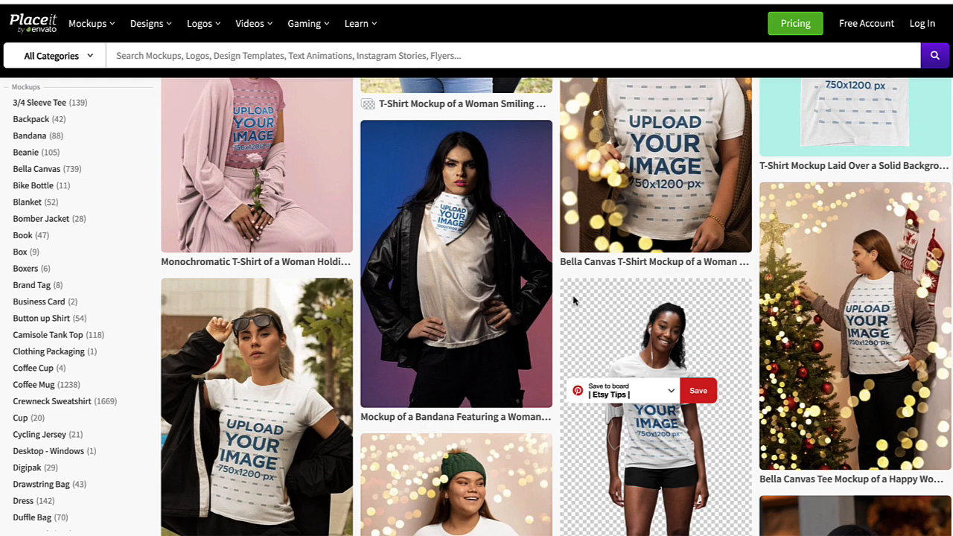
{"action": "scroll", "coordinate": [573, 298], "scroll_direction": "up", "scroll_amount": 2}
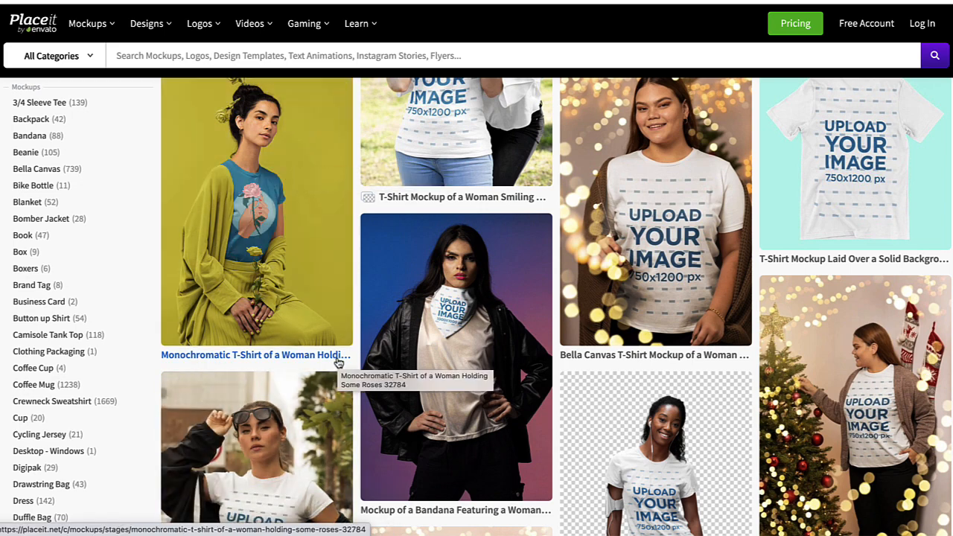
{"action": "scroll", "coordinate": [314, 253], "scroll_direction": "up", "scroll_amount": 2}
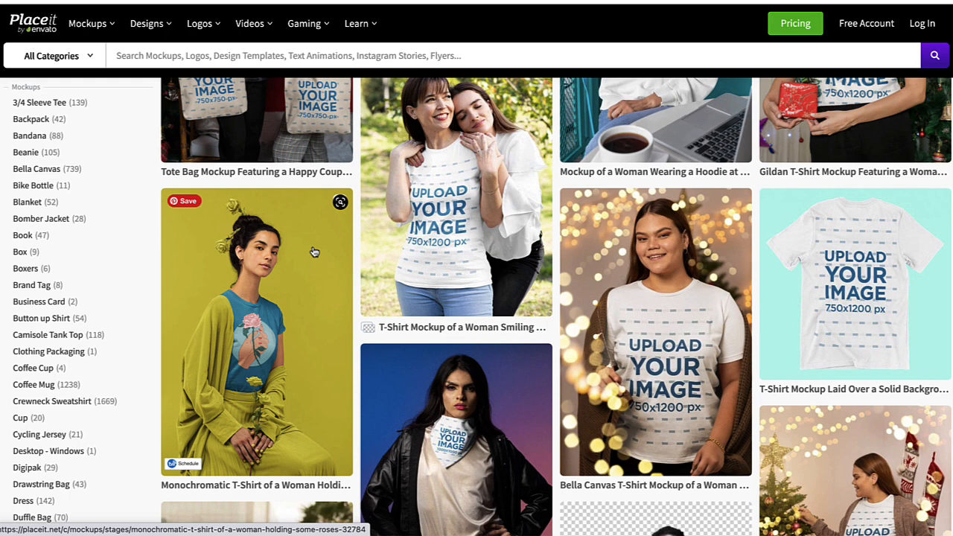
{"action": "scroll", "coordinate": [314, 252], "scroll_direction": "up", "scroll_amount": 3}
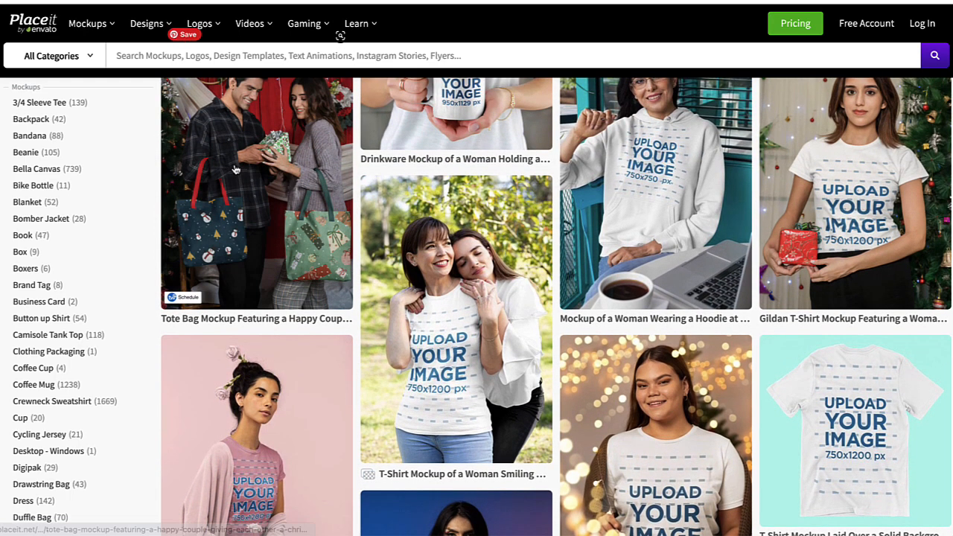
{"action": "scroll", "coordinate": [319, 182], "scroll_direction": "up", "scroll_amount": 1}
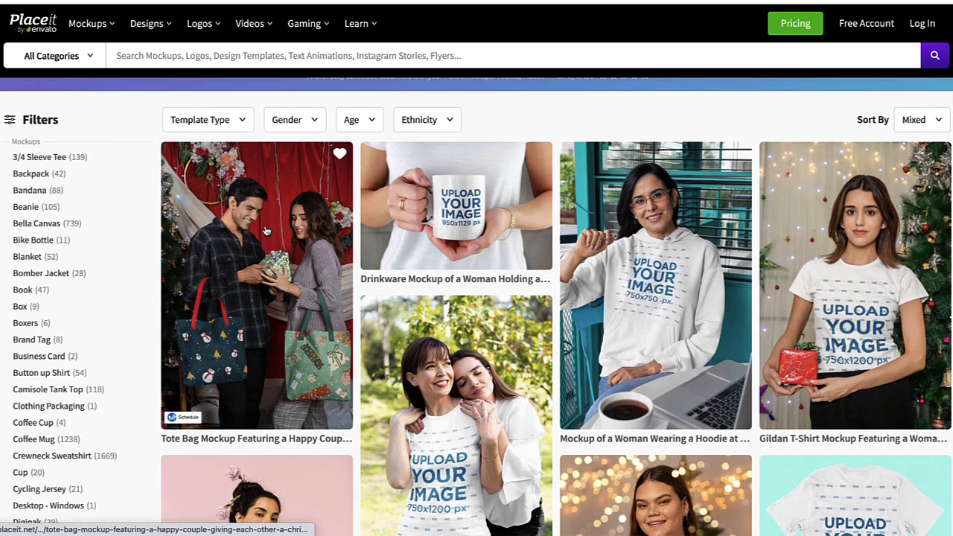
{"action": "scroll", "coordinate": [369, 313], "scroll_direction": "down", "scroll_amount": 4}
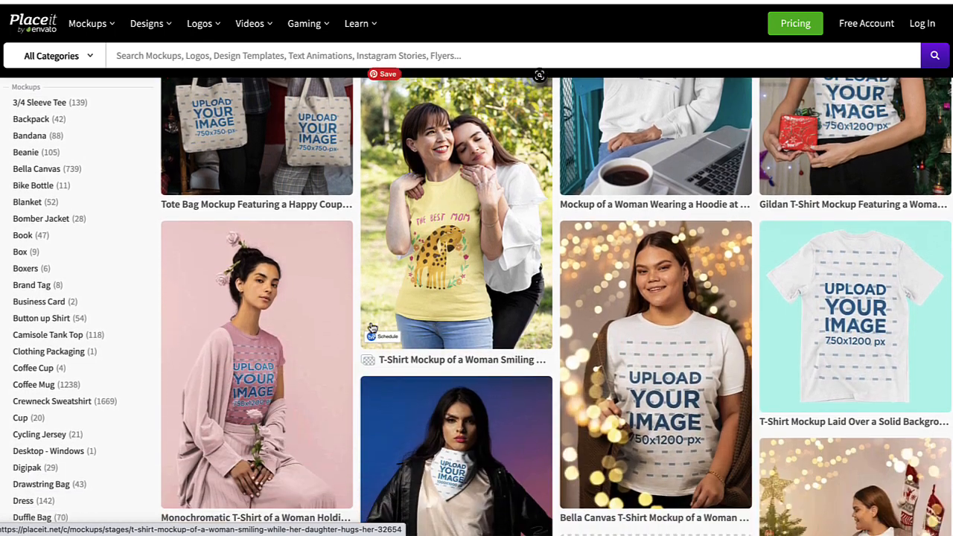
Examine the full filter list of mockup types and tags, including coffee mugs, posters and drinkware, and return to the first apparel mockups
{"action": "scroll", "coordinate": [53, 260], "scroll_direction": "down", "scroll_amount": 2}
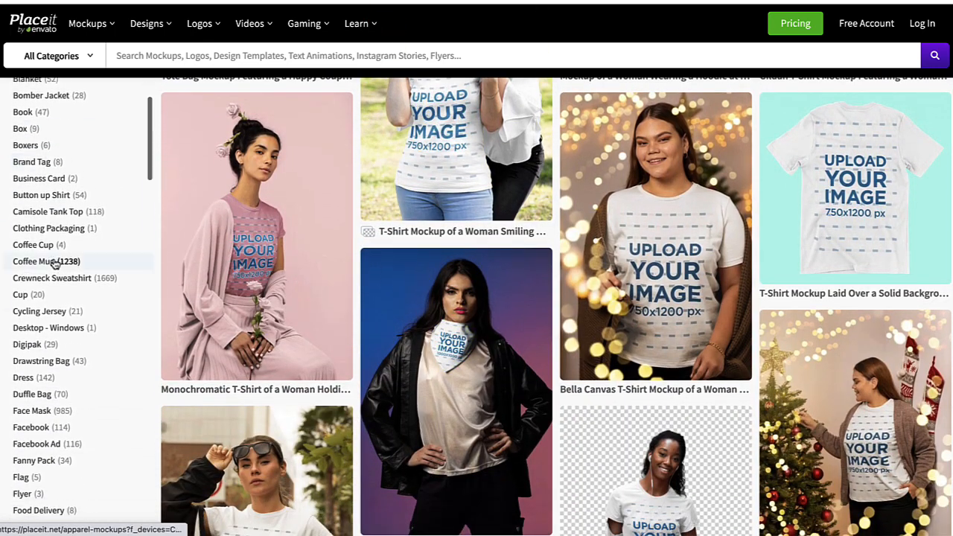
{"action": "scroll", "coordinate": [24, 301], "scroll_direction": "down", "scroll_amount": 5}
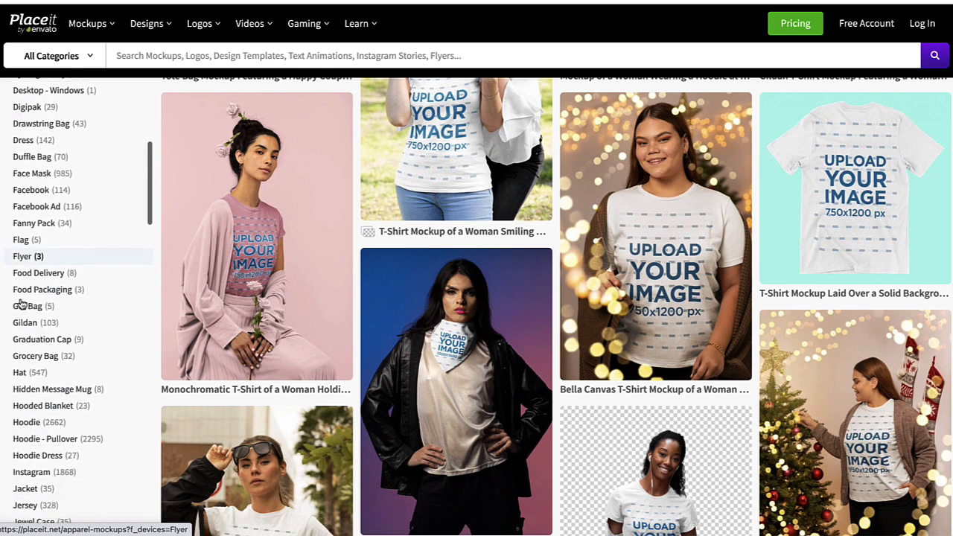
{"action": "scroll", "coordinate": [22, 302], "scroll_direction": "down", "scroll_amount": 8}
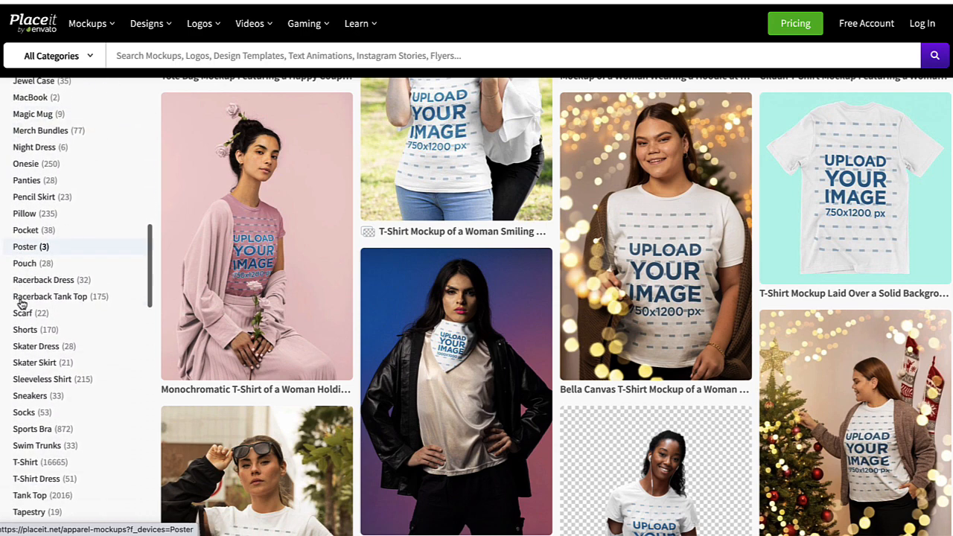
{"action": "scroll", "coordinate": [22, 303], "scroll_direction": "down", "scroll_amount": 14}
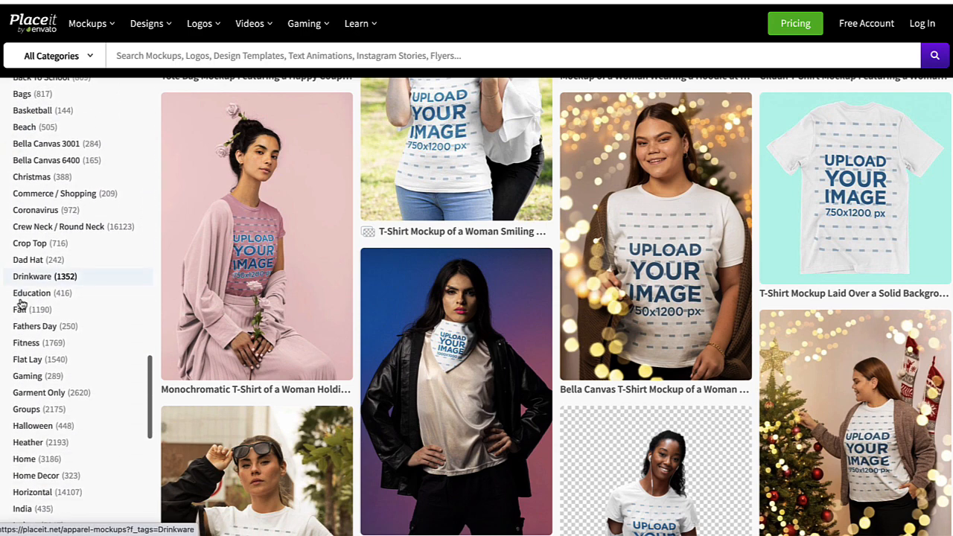
{"action": "scroll", "coordinate": [6, 227], "scroll_direction": "down", "scroll_amount": 6}
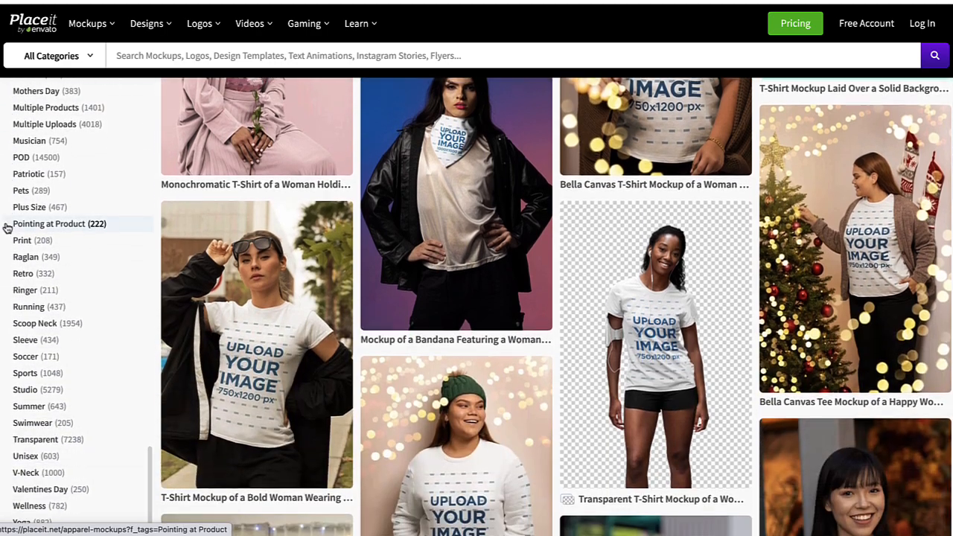
{"action": "scroll", "coordinate": [6, 227], "scroll_direction": "up", "scroll_amount": 20}
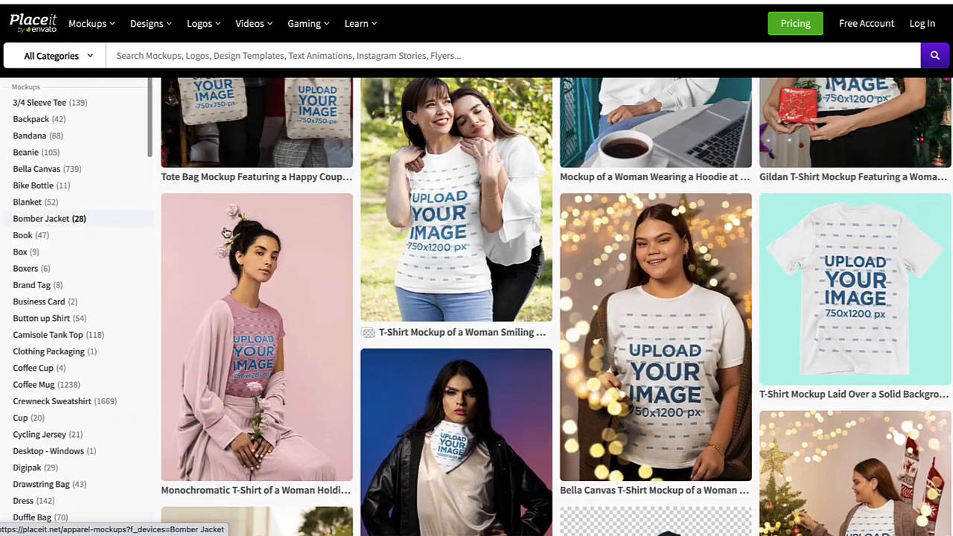
{"action": "scroll", "coordinate": [351, 248], "scroll_direction": "up", "scroll_amount": 3}
{"action": "scroll", "coordinate": [350, 246], "scroll_direction": "down", "scroll_amount": 3}
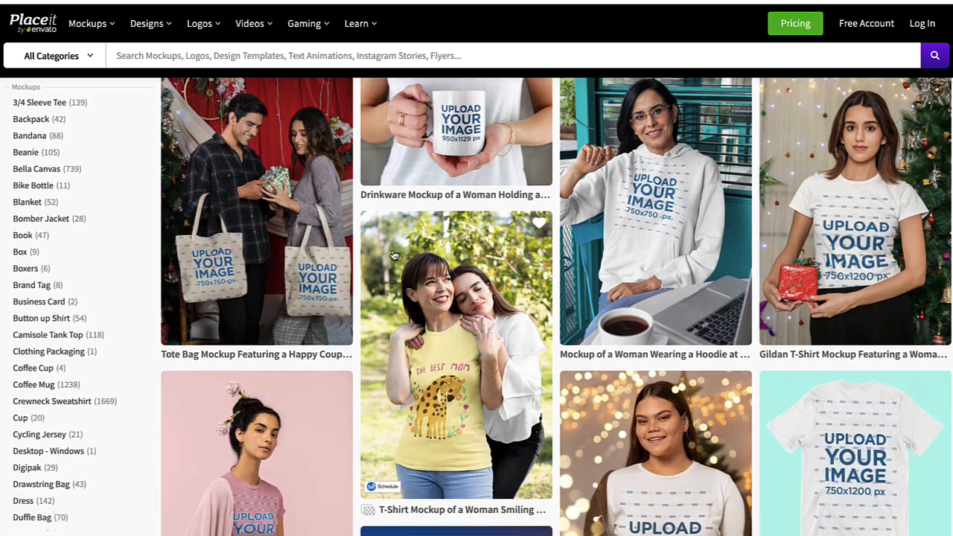
{"action": "scroll", "coordinate": [605, 445], "scroll_direction": "down", "scroll_amount": 5}
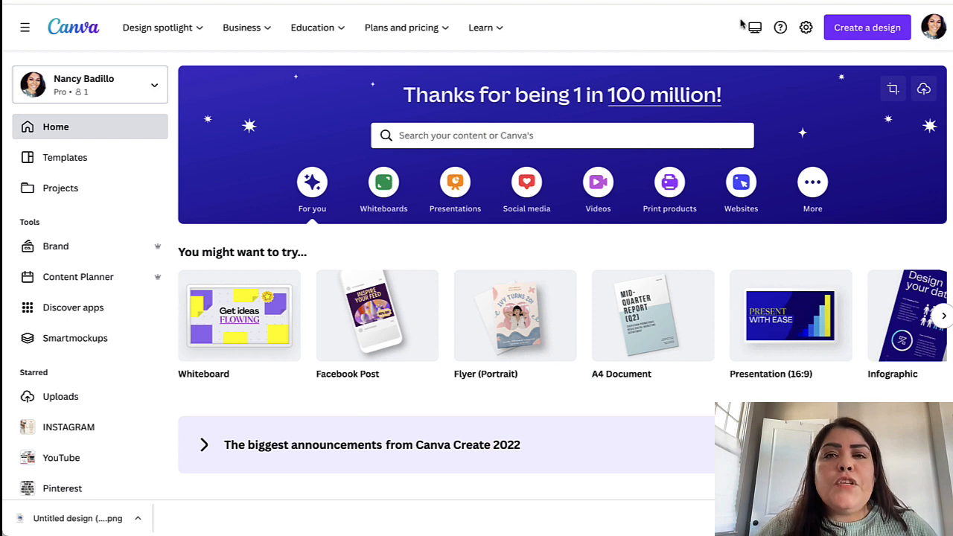
Switch to Canva and create a blank custom-size design of 2300 × 2000 px
{"action": "left_click", "coordinate": [844, 30]}
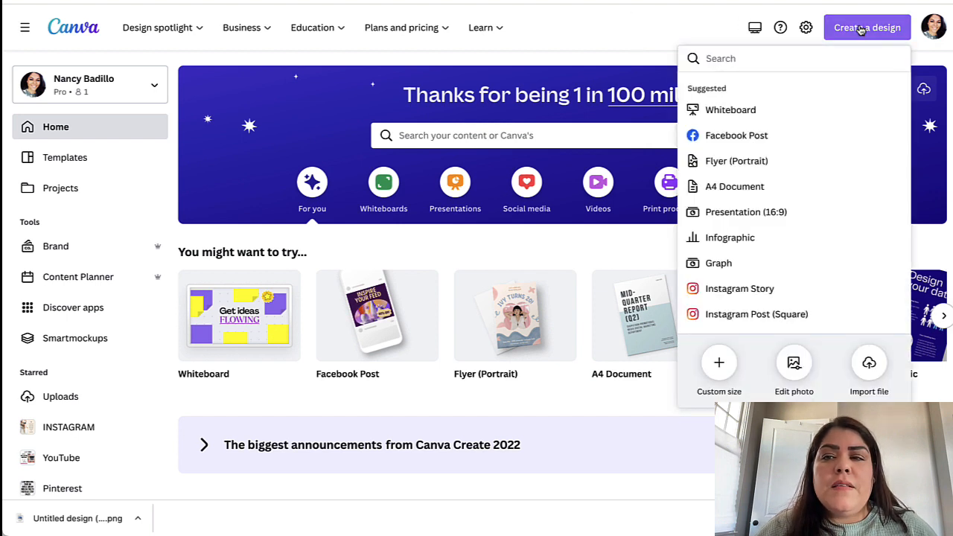
{"action": "left_click", "coordinate": [720, 365]}
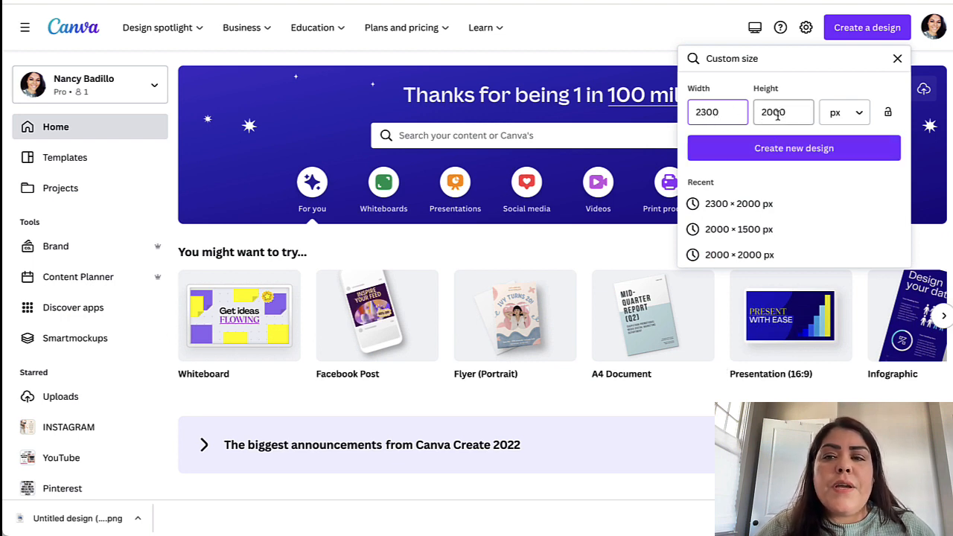
{"action": "left_click", "coordinate": [750, 153]}
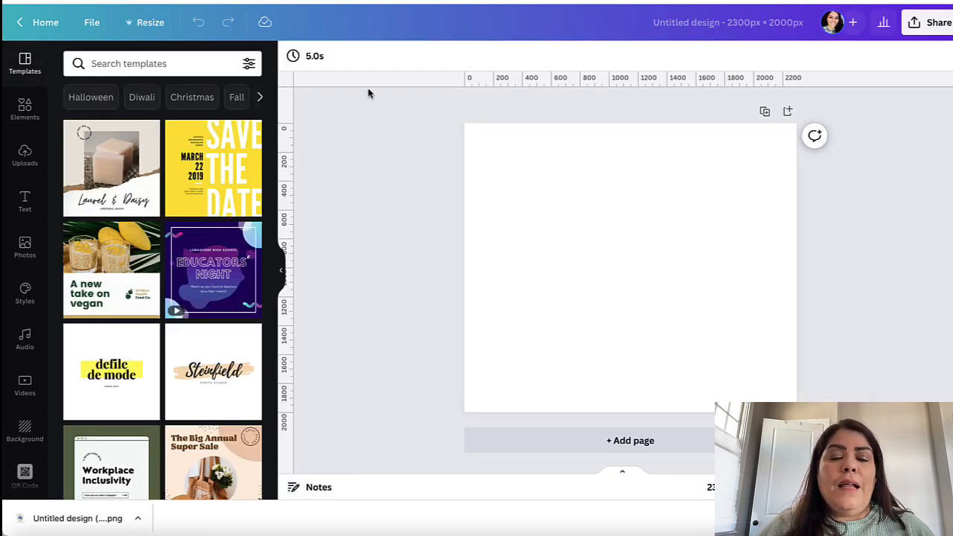
Upload the 27 Card Mockup JPG from the Bundle Fall In Love folder to the uploaded images
{"action": "left_click", "coordinate": [24, 152]}
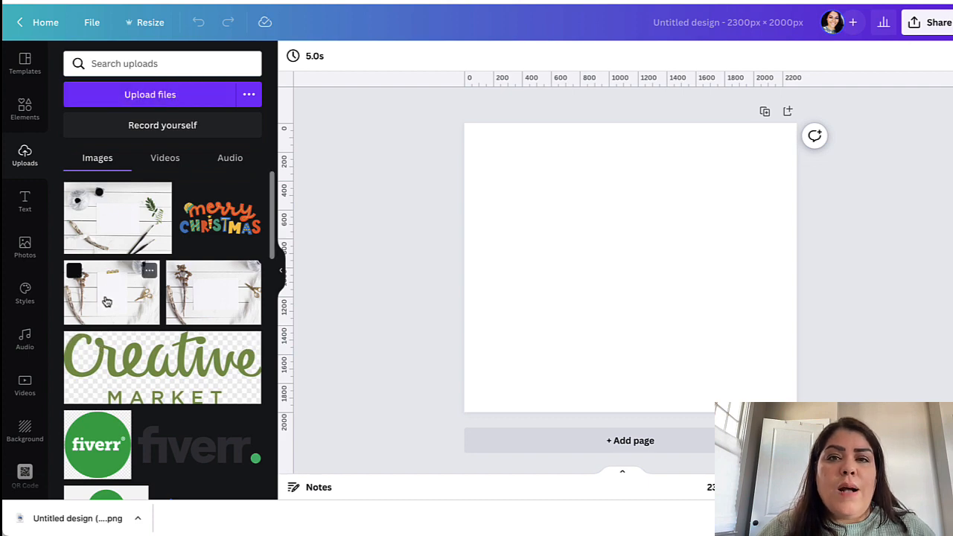
{"action": "left_click_drag", "start_coordinate": [149, 2], "coordinate": [248, 2]}
{"action": "left_click", "coordinate": [33, 485]}
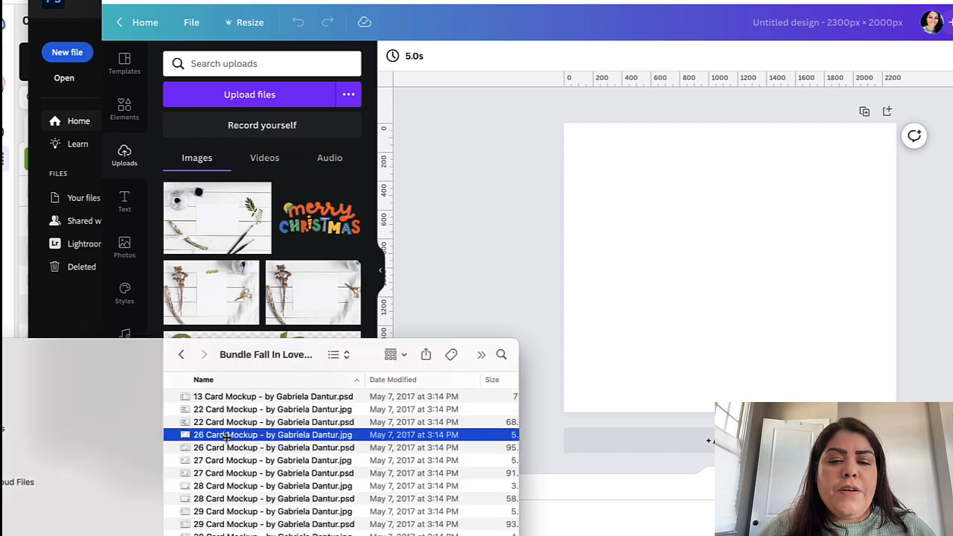
{"action": "scroll", "coordinate": [227, 438], "scroll_direction": "down", "scroll_amount": 3}
{"action": "left_click", "coordinate": [250, 420]}
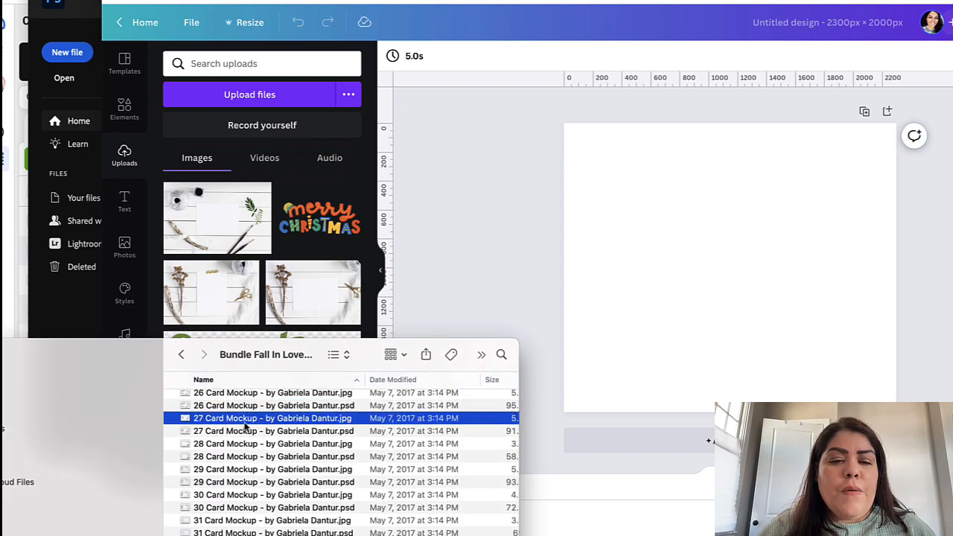
{"action": "left_click_drag", "start_coordinate": [250, 421], "coordinate": [250, 237]}
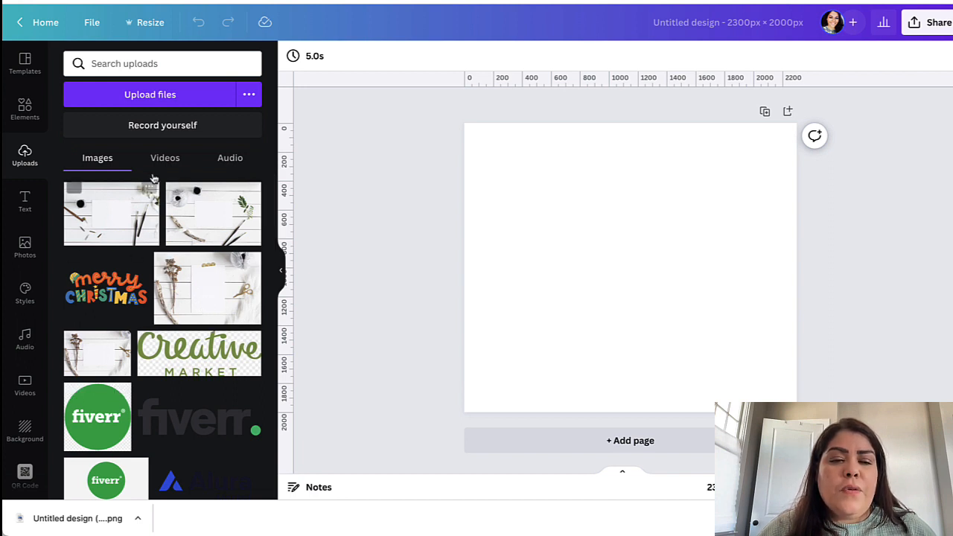
Add the uploaded card mockup with gold scissors and gray yarn to the page and enlarge it to cover the whole canvas
{"action": "left_click", "coordinate": [200, 295]}
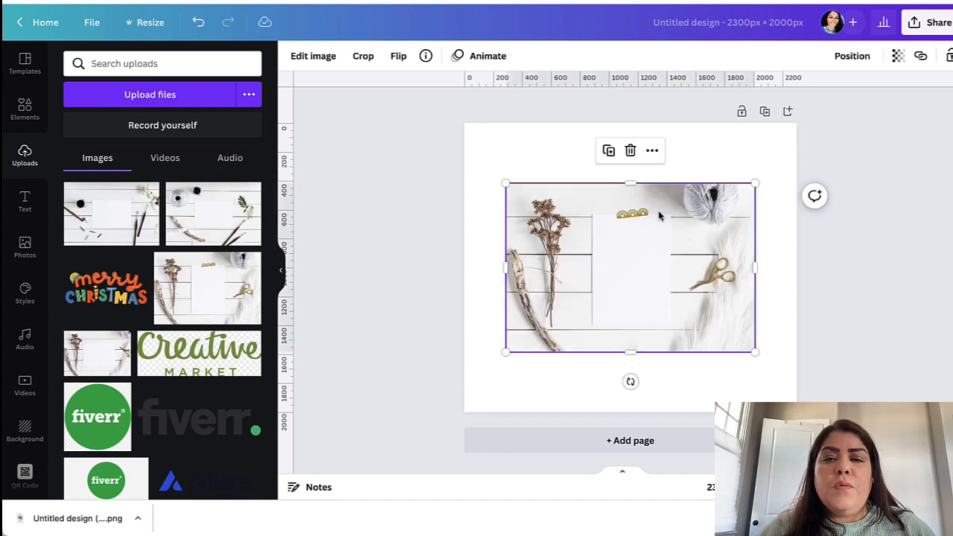
{"action": "left_click_drag", "start_coordinate": [647, 252], "coordinate": [605, 191]}
{"action": "left_click_drag", "start_coordinate": [713, 293], "coordinate": [834, 360]}
{"action": "left_click_drag", "start_coordinate": [741, 317], "coordinate": [687, 311]}
{"action": "left_click_drag", "start_coordinate": [770, 368], "coordinate": [840, 415]}
{"action": "left_click_drag", "start_coordinate": [755, 362], "coordinate": [747, 363]}
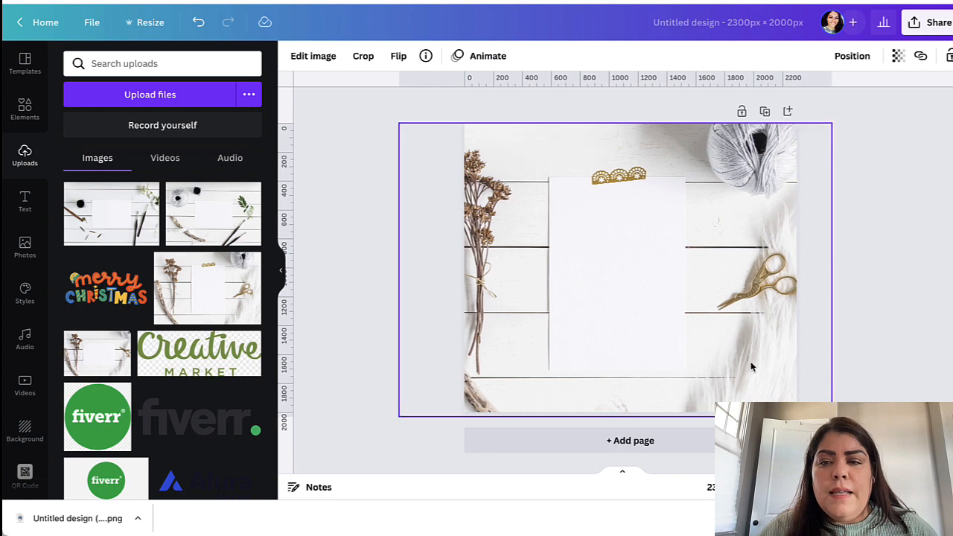
{"action": "left_click", "coordinate": [918, 325]}
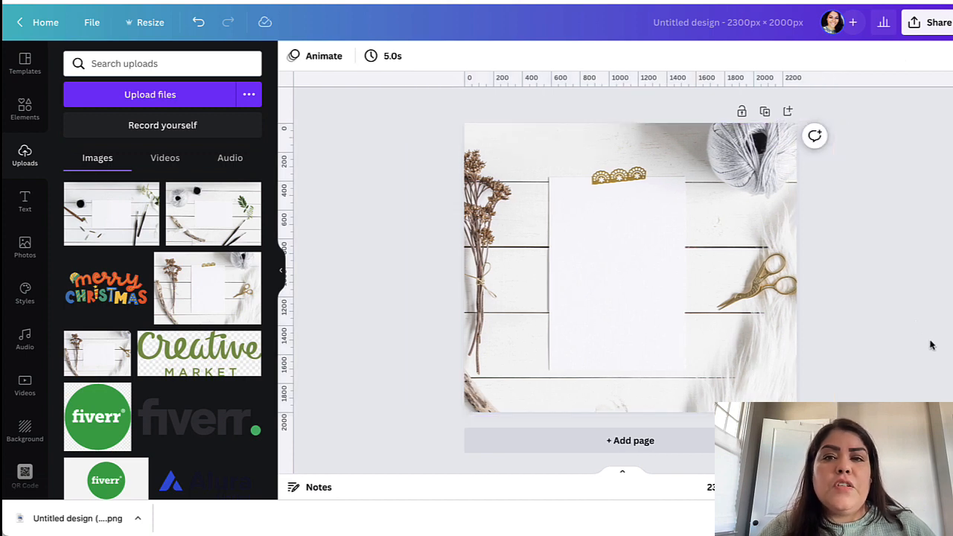
Search the uploads for "wedding" and place the navy welcome sign with floral corners over the mockup's blank card
{"action": "left_click", "coordinate": [138, 62]}
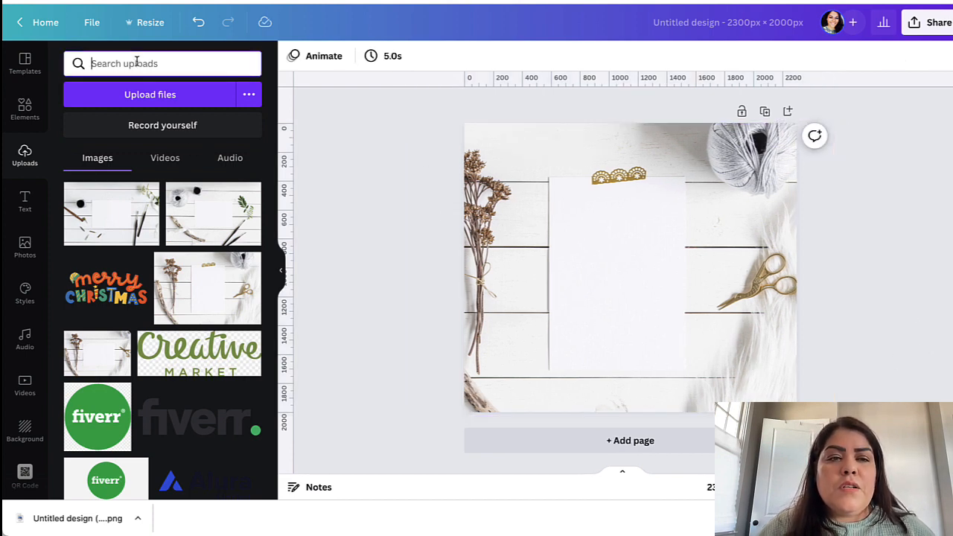
{"action": "type", "text": "wedding"}
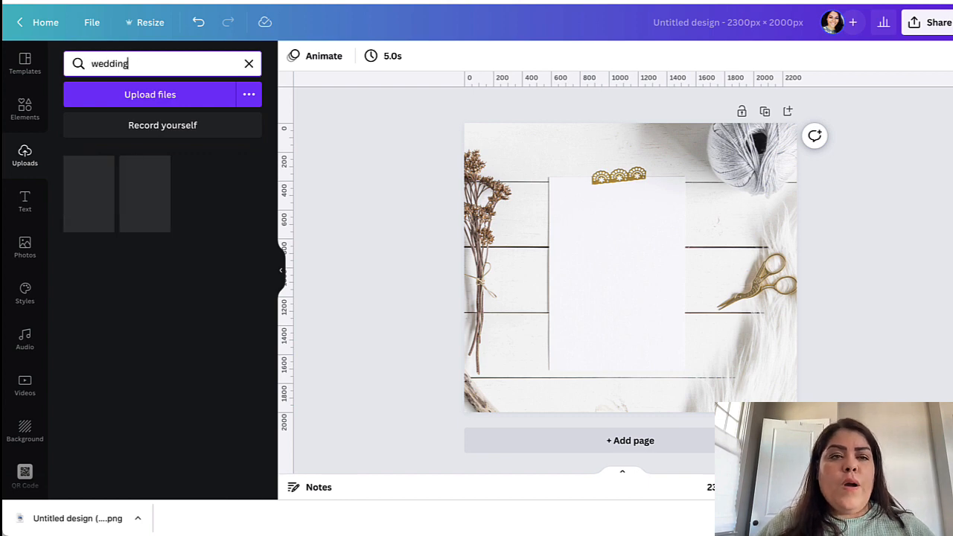
{"action": "left_click", "coordinate": [89, 192]}
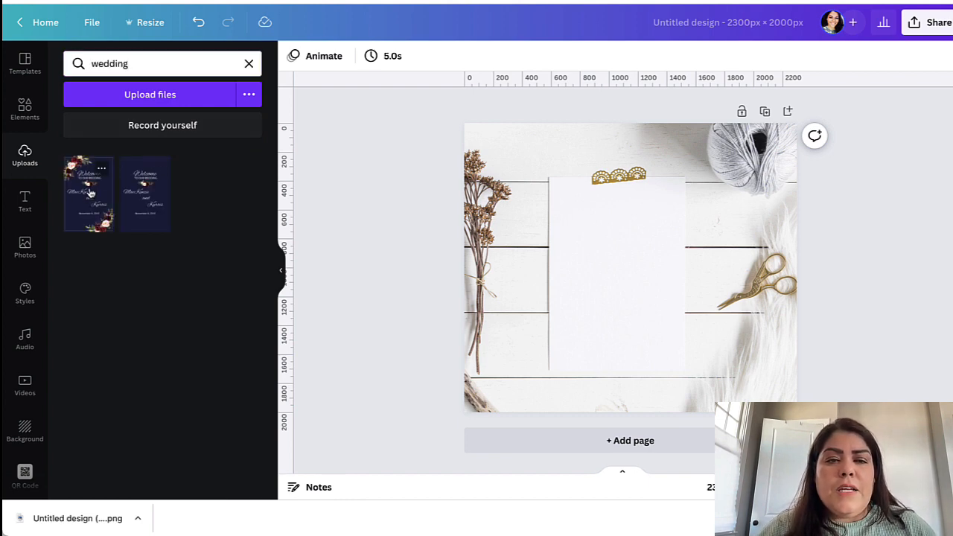
{"action": "left_click_drag", "start_coordinate": [628, 307], "coordinate": [618, 307]}
{"action": "left_click", "coordinate": [398, 272]}
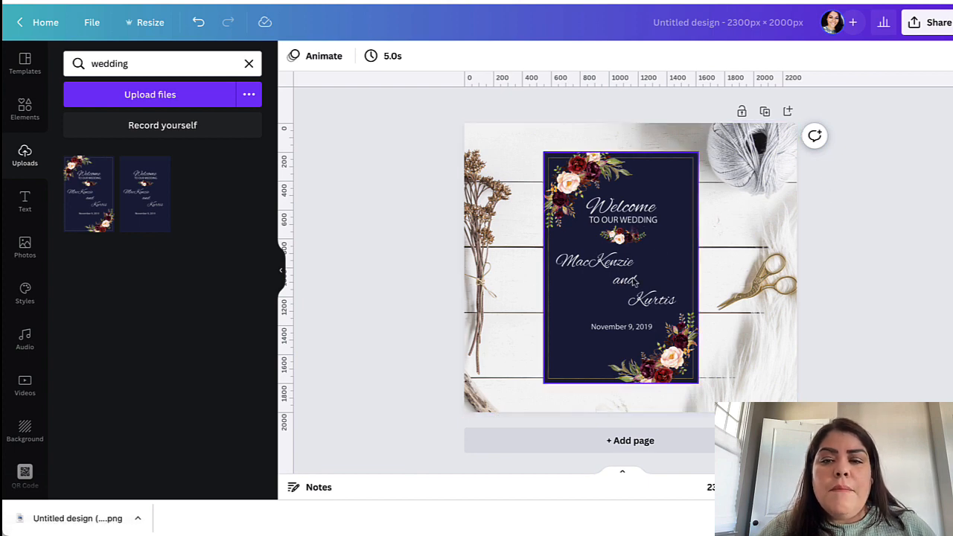
{"action": "left_click", "coordinate": [624, 250]}
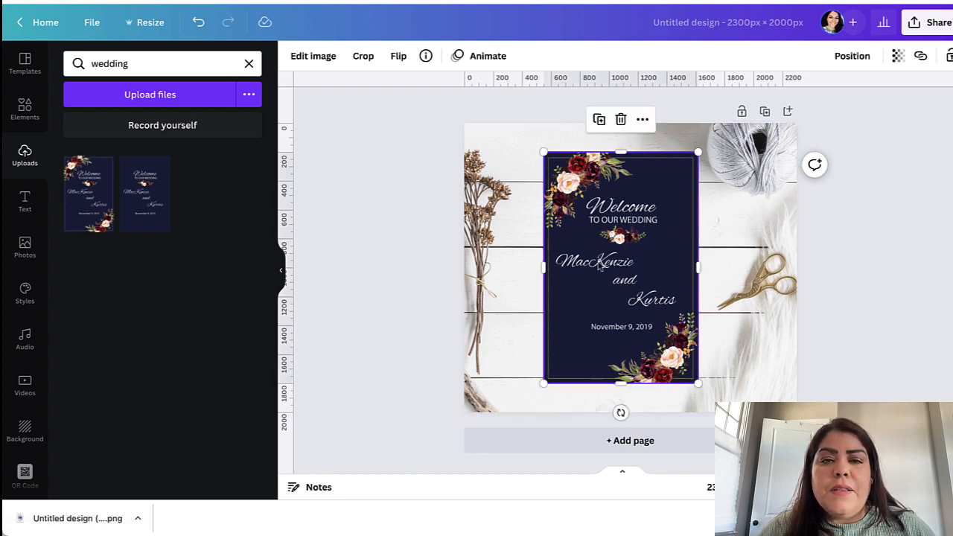
Apply a shadow effect to the navy wedding welcome sign on the card mockup
{"action": "left_click", "coordinate": [307, 57]}
{"action": "left_click", "coordinate": [179, 187]}
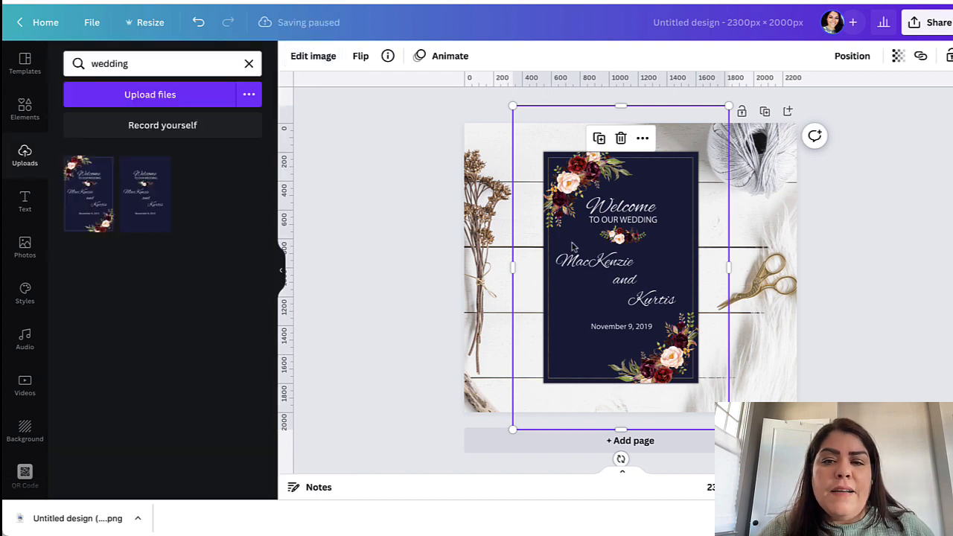
{"action": "left_click", "coordinate": [345, 290]}
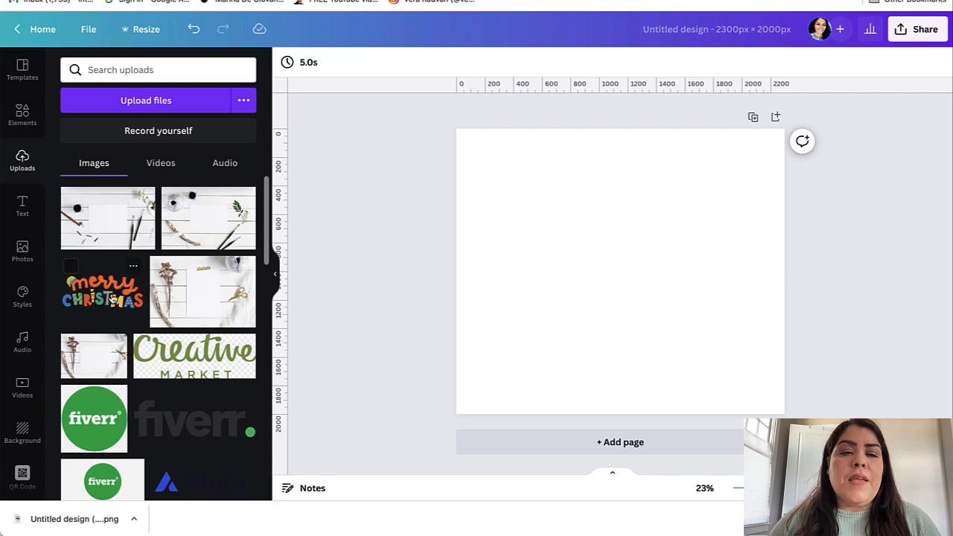
Search the elements for "mug mockups" and add the white mug photo with pine cone, greenery and white lantern
{"action": "left_click", "coordinate": [23, 118]}
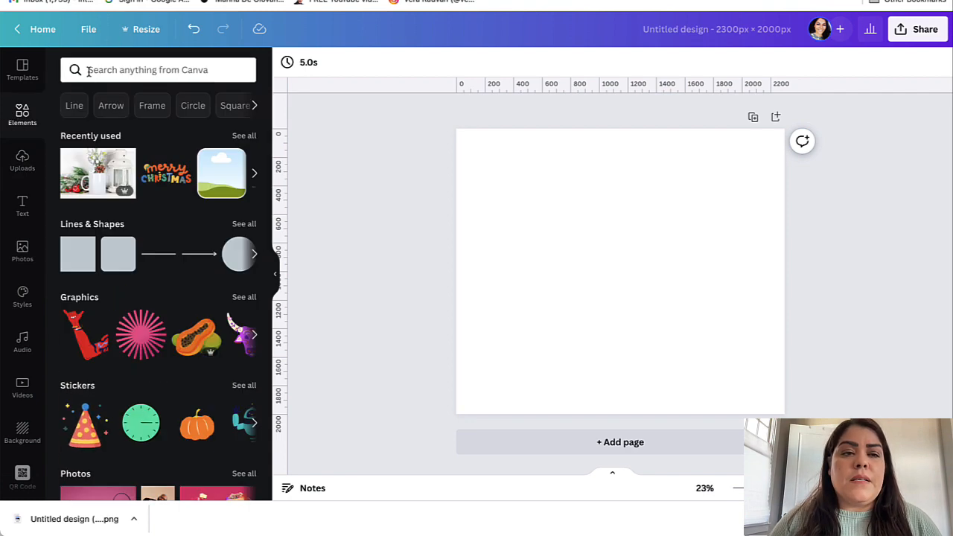
{"action": "left_click", "coordinate": [88, 71]}
{"action": "type", "text": "mug mockups"}
{"action": "key", "text": "Return"}
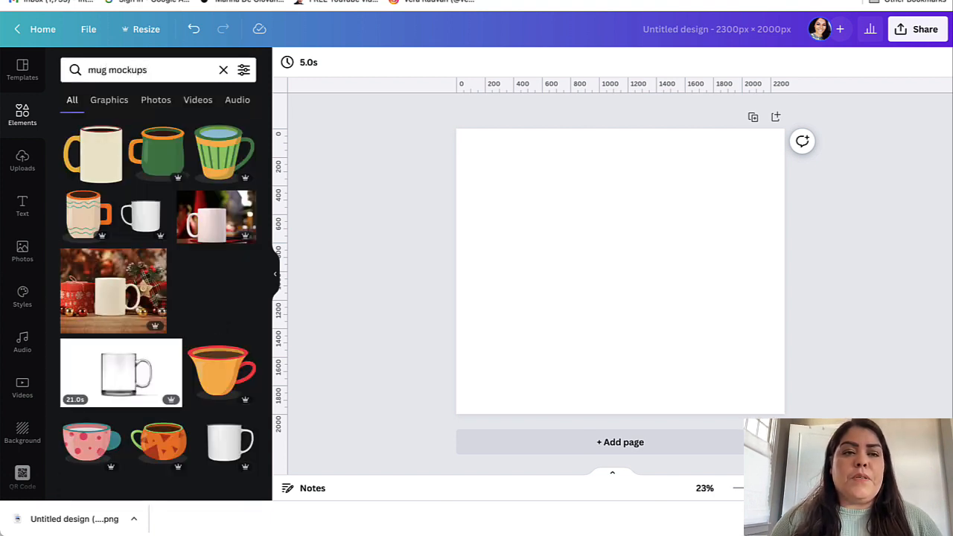
{"action": "scroll", "coordinate": [119, 257], "scroll_direction": "down", "scroll_amount": 3}
{"action": "scroll", "coordinate": [119, 257], "scroll_direction": "down", "scroll_amount": 6}
{"action": "scroll", "coordinate": [119, 257], "scroll_direction": "down", "scroll_amount": 2}
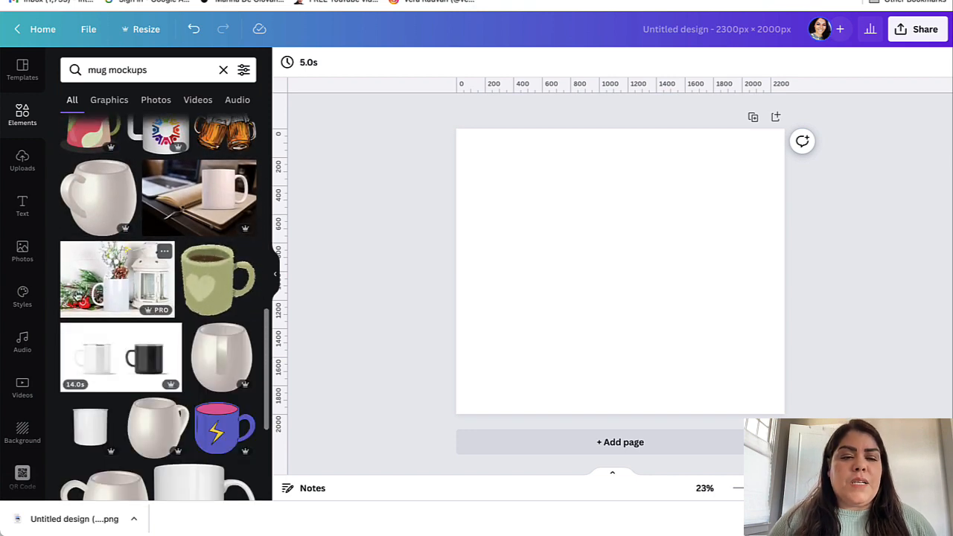
{"action": "left_click", "coordinate": [108, 280]}
Enlarge and position the lantern mug photo so it covers the whole page with the mug near the center
{"action": "left_click_drag", "start_coordinate": [662, 298], "coordinate": [624, 245]}
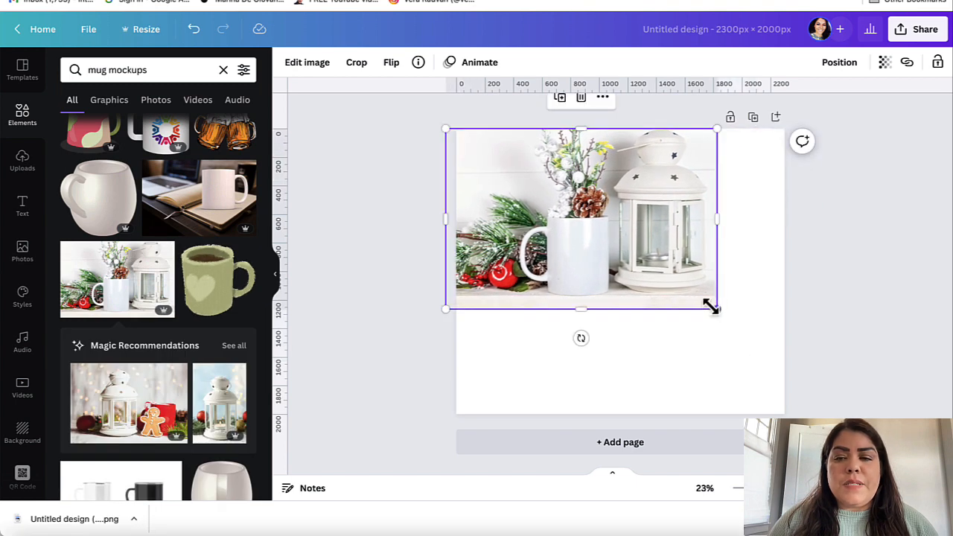
{"action": "left_click_drag", "start_coordinate": [716, 309], "coordinate": [872, 404]}
{"action": "left_click_drag", "start_coordinate": [742, 362], "coordinate": [702, 353]}
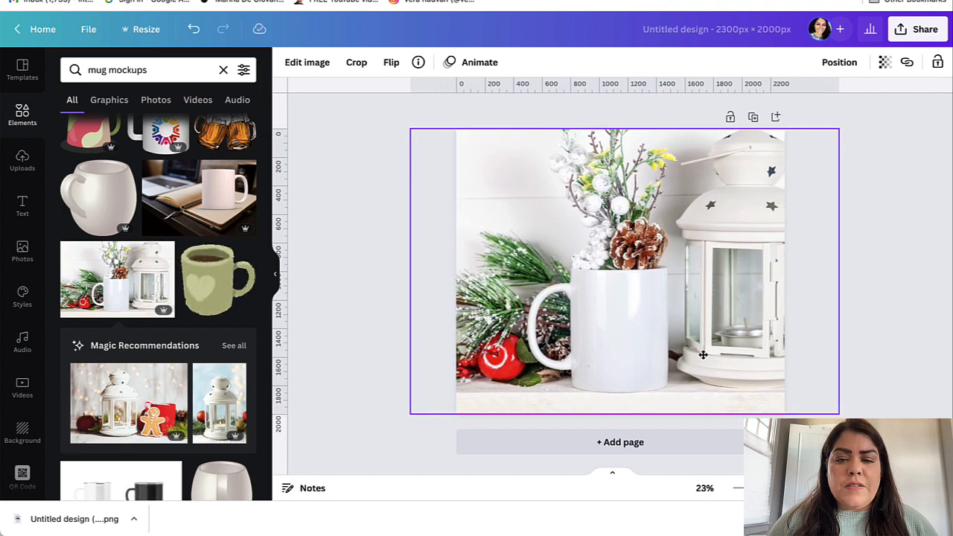
{"action": "left_click", "coordinate": [880, 321]}
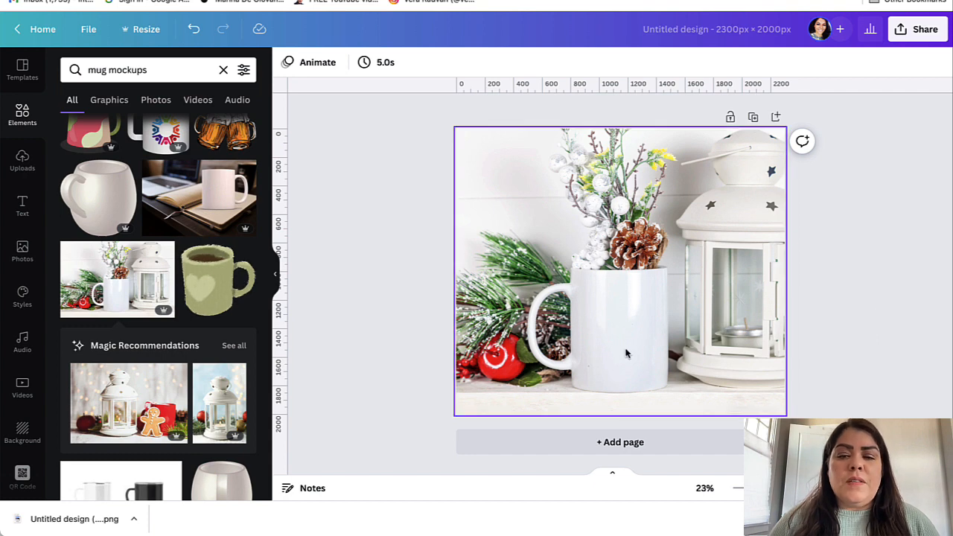
Add the uploaded Merry Christmas graphic and shrink it to fit centered on the front of the white mug
{"action": "left_click", "coordinate": [22, 158]}
{"action": "left_click", "coordinate": [109, 293]}
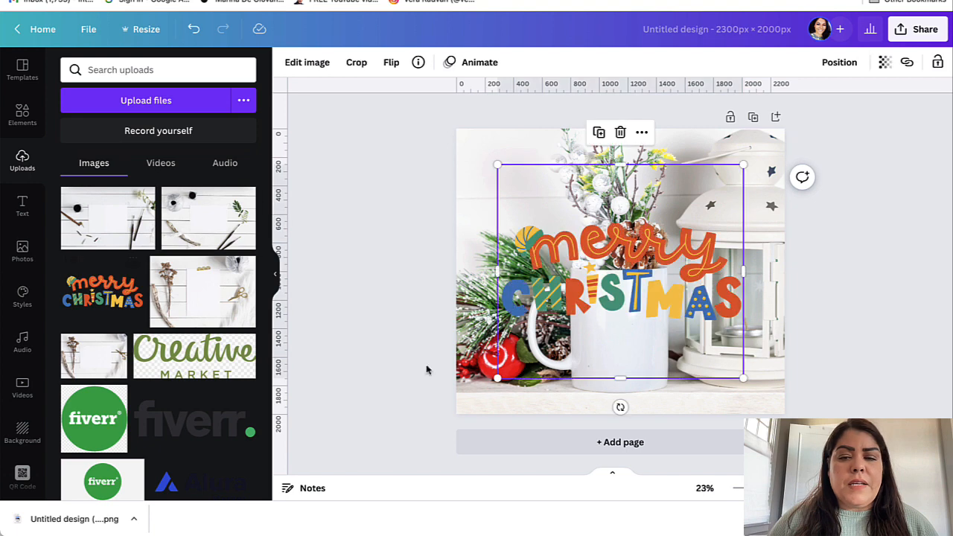
{"action": "left_click_drag", "start_coordinate": [741, 377], "coordinate": [624, 315]}
{"action": "left_click_drag", "start_coordinate": [589, 242], "coordinate": [650, 349]}
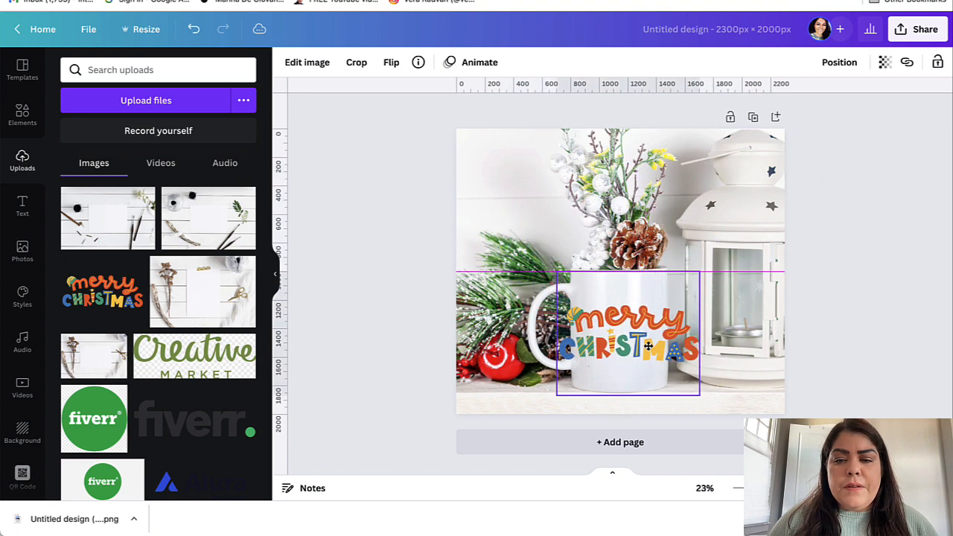
{"action": "left_click_drag", "start_coordinate": [698, 392], "coordinate": [645, 347]}
{"action": "left_click_drag", "start_coordinate": [606, 317], "coordinate": [623, 329]}
{"action": "left_click", "coordinate": [911, 198]}
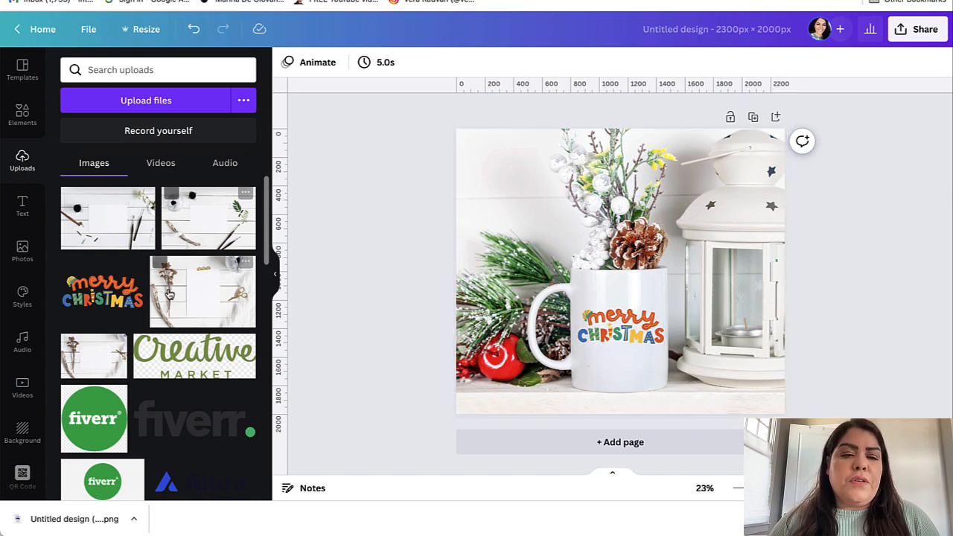
Add a second page and place the white mug photo with the red berry wreath and wood slices on it
{"action": "left_click", "coordinate": [23, 113]}
{"action": "scroll", "coordinate": [176, 274], "scroll_direction": "down", "scroll_amount": 10}
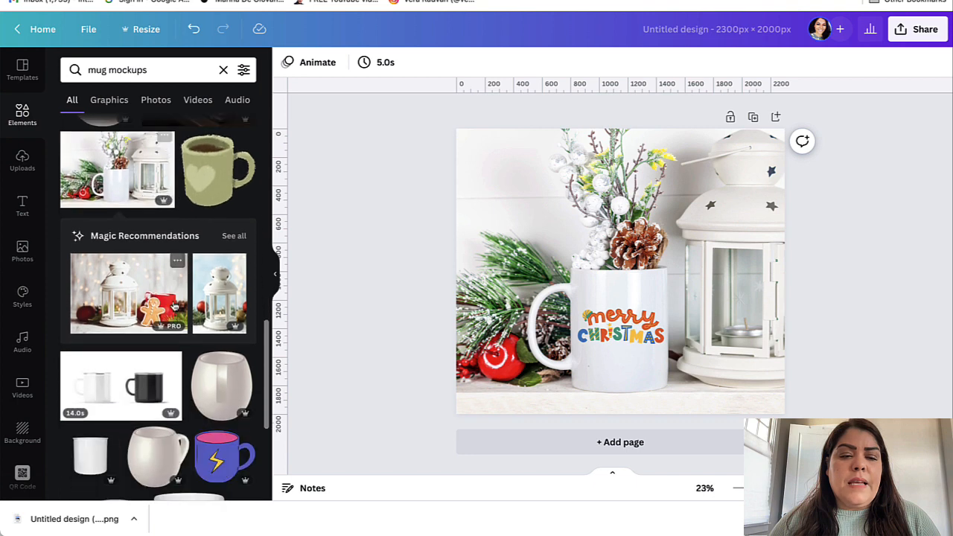
{"action": "scroll", "coordinate": [176, 322], "scroll_direction": "down", "scroll_amount": 10}
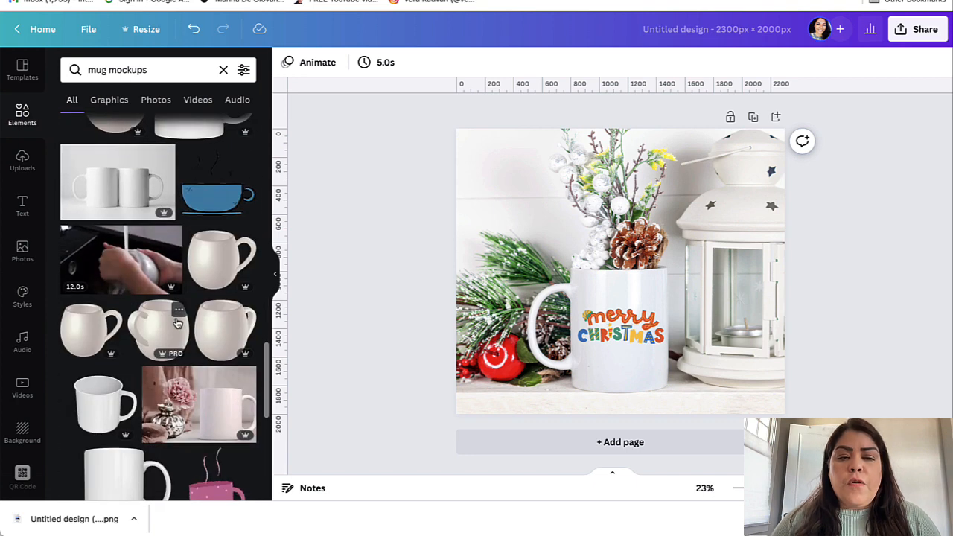
{"action": "scroll", "coordinate": [175, 322], "scroll_direction": "down", "scroll_amount": 8}
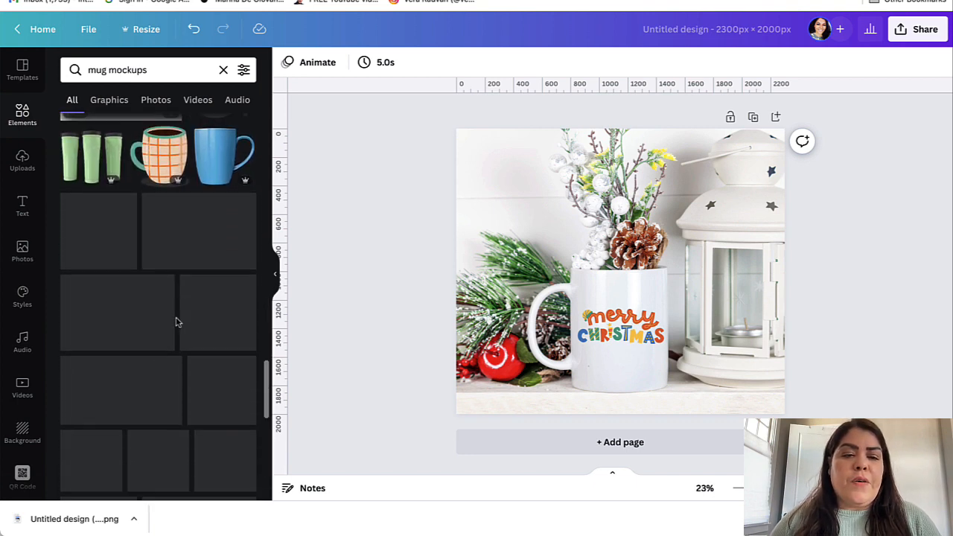
{"action": "scroll", "coordinate": [176, 322], "scroll_direction": "down", "scroll_amount": 3}
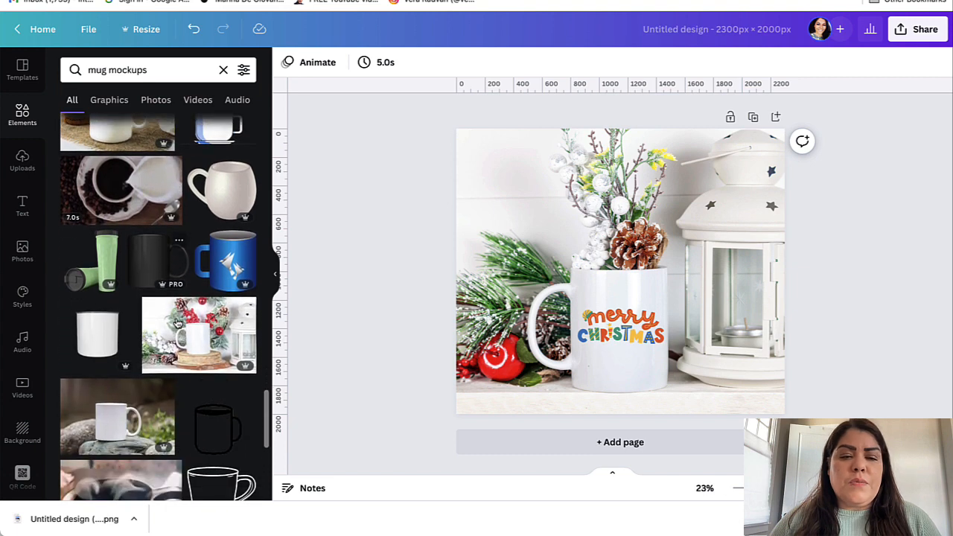
{"action": "left_click", "coordinate": [633, 444]}
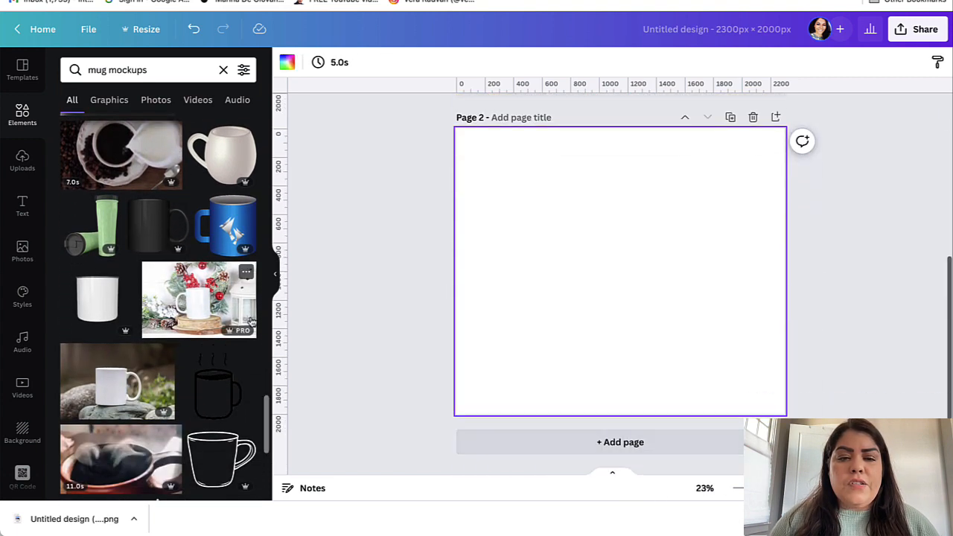
{"action": "left_click", "coordinate": [205, 300]}
Enlarge and position the wreath mug photo so it covers all of page 2
{"action": "left_click_drag", "start_coordinate": [672, 297], "coordinate": [627, 242]}
{"action": "left_click_drag", "start_coordinate": [710, 308], "coordinate": [876, 418]}
{"action": "left_click_drag", "start_coordinate": [749, 340], "coordinate": [704, 340]}
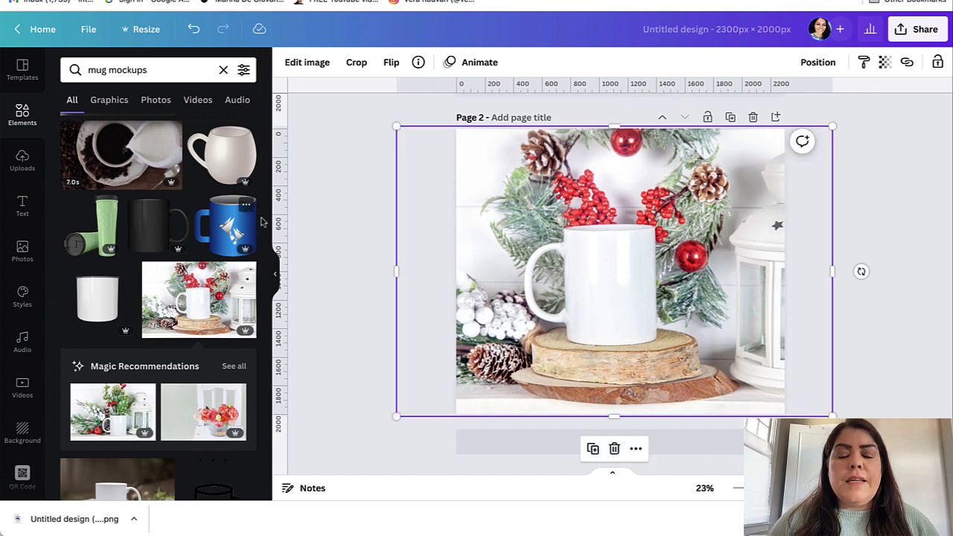
{"action": "left_click", "coordinate": [360, 230]}
Duplicate the Merry Christmas graphic from page 1 and place the copy on the front of the page 2 mug
{"action": "scroll", "coordinate": [443, 234], "scroll_direction": "up", "scroll_amount": 5}
{"action": "left_click", "coordinate": [622, 235]}
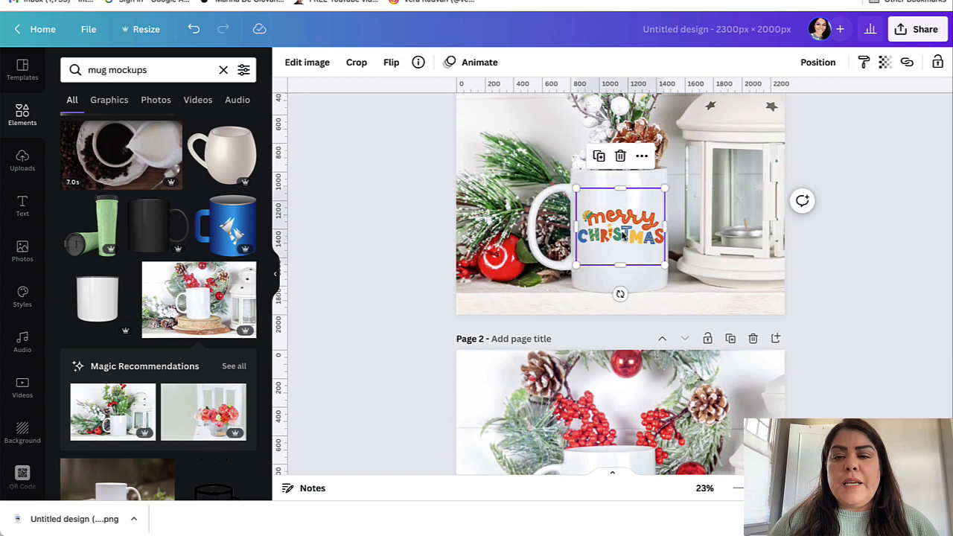
{"action": "left_click", "coordinate": [599, 157]}
{"action": "left_click_drag", "start_coordinate": [633, 232], "coordinate": [611, 277]}
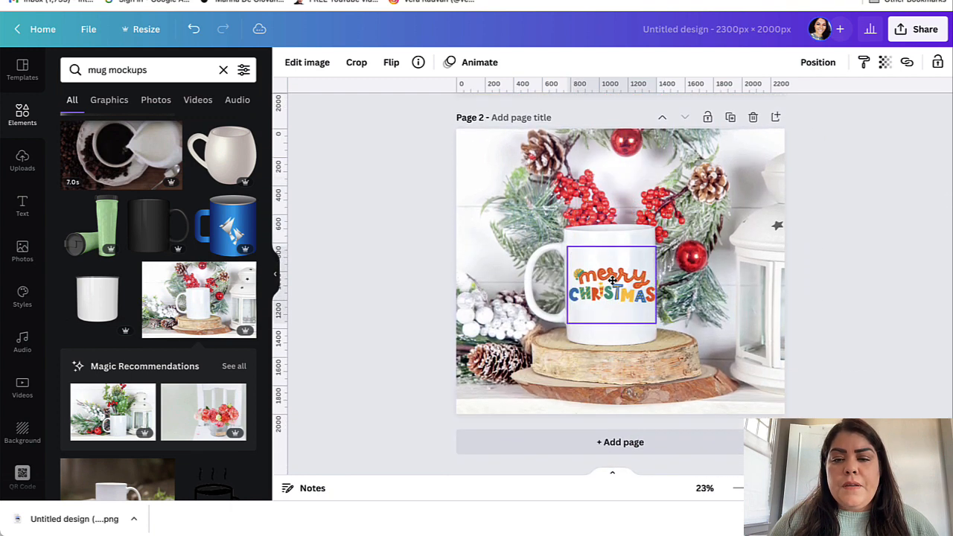
{"action": "left_click", "coordinate": [902, 190]}
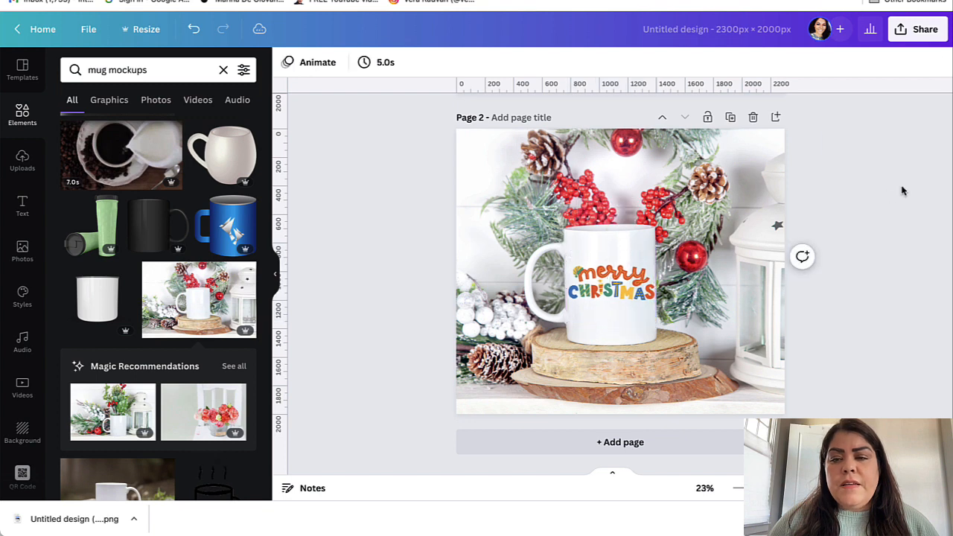
Review the Merry Christmas mug mockups on pages 1 and 2
{"action": "scroll", "coordinate": [903, 190], "scroll_direction": "up", "scroll_amount": 5}
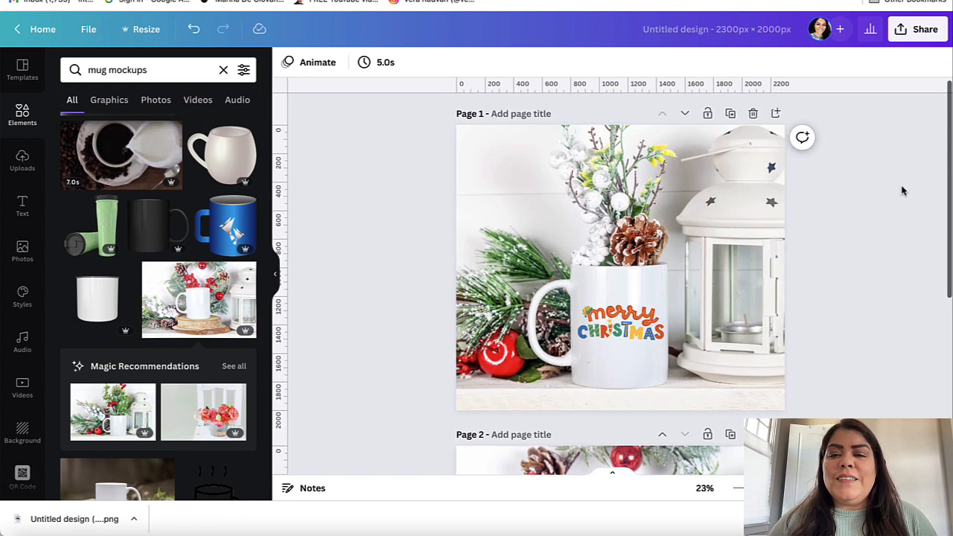
{"action": "scroll", "coordinate": [902, 190], "scroll_direction": "down", "scroll_amount": 2}
{"action": "scroll", "coordinate": [902, 190], "scroll_direction": "down", "scroll_amount": 3}
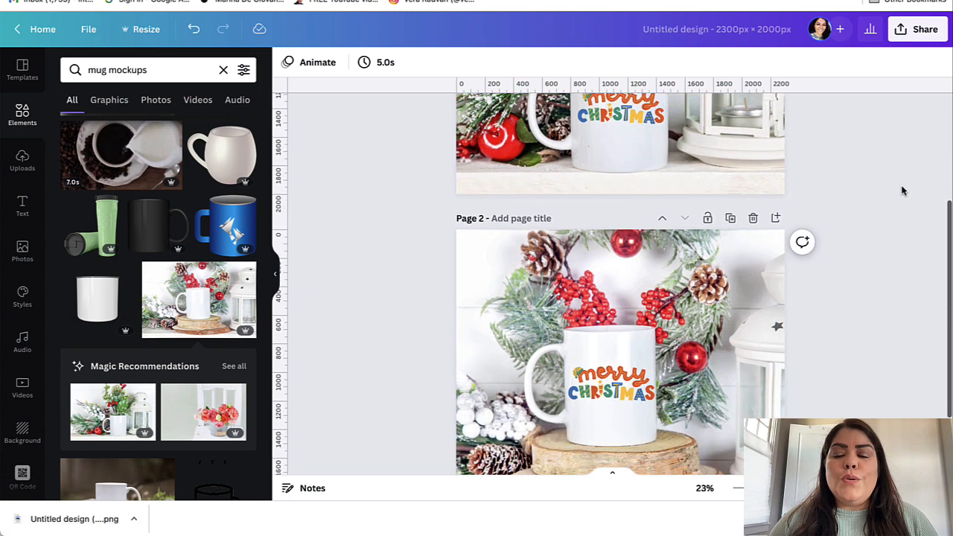
{"action": "scroll", "coordinate": [903, 190], "scroll_direction": "up", "scroll_amount": 4}
{"action": "scroll", "coordinate": [733, 313], "scroll_direction": "down", "scroll_amount": 4}
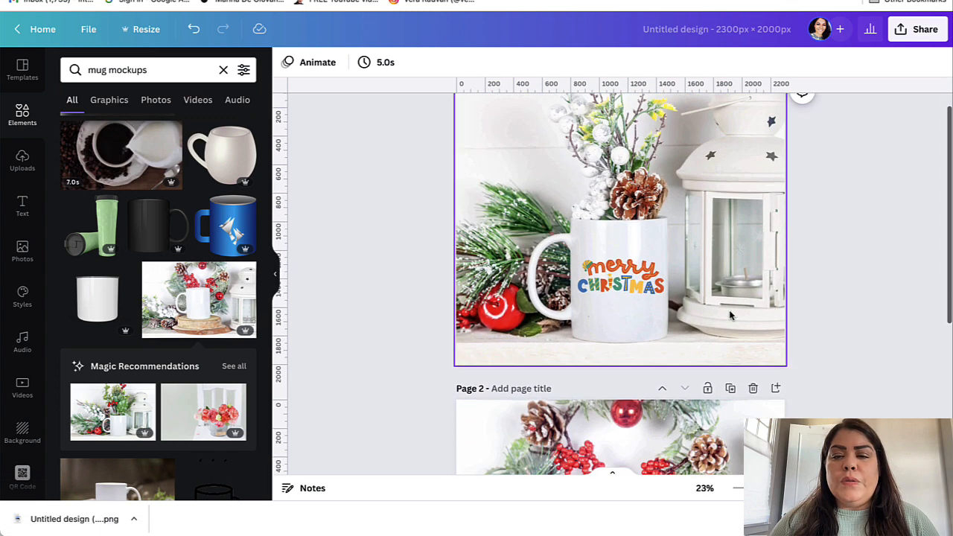
{"action": "scroll", "coordinate": [729, 325], "scroll_direction": "up", "scroll_amount": 4}
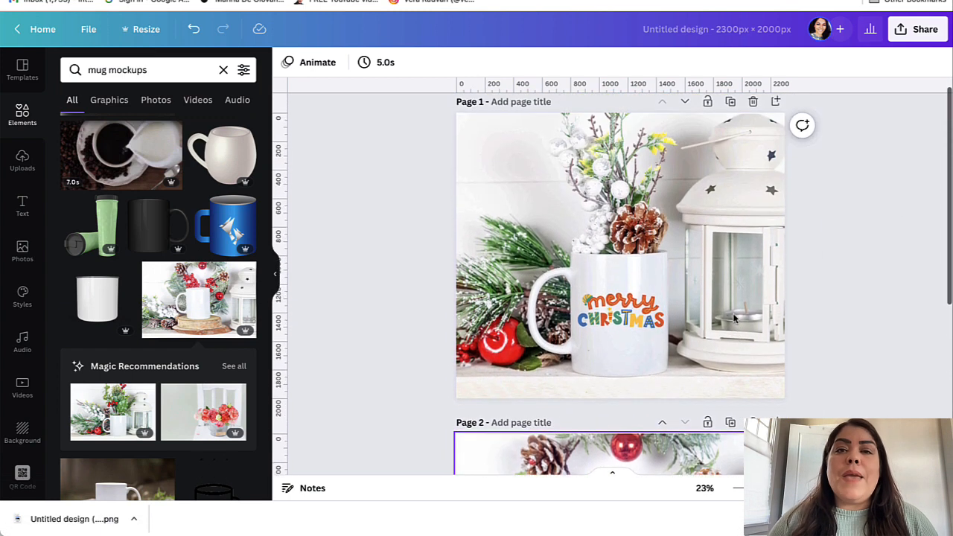
{"action": "scroll", "coordinate": [729, 325], "scroll_direction": "down", "scroll_amount": 1}
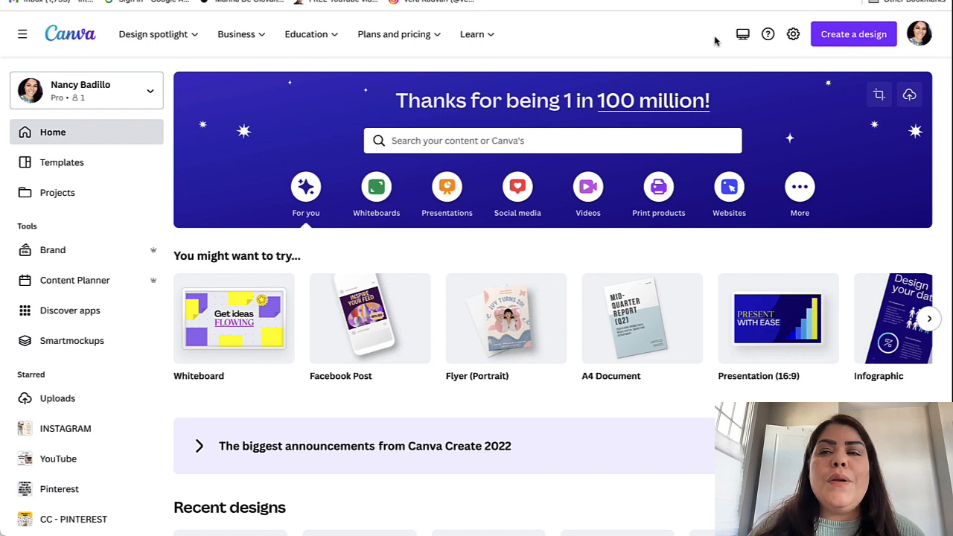
Create another blank custom-size design of 2300 × 2000 px
{"action": "left_click", "coordinate": [854, 34]}
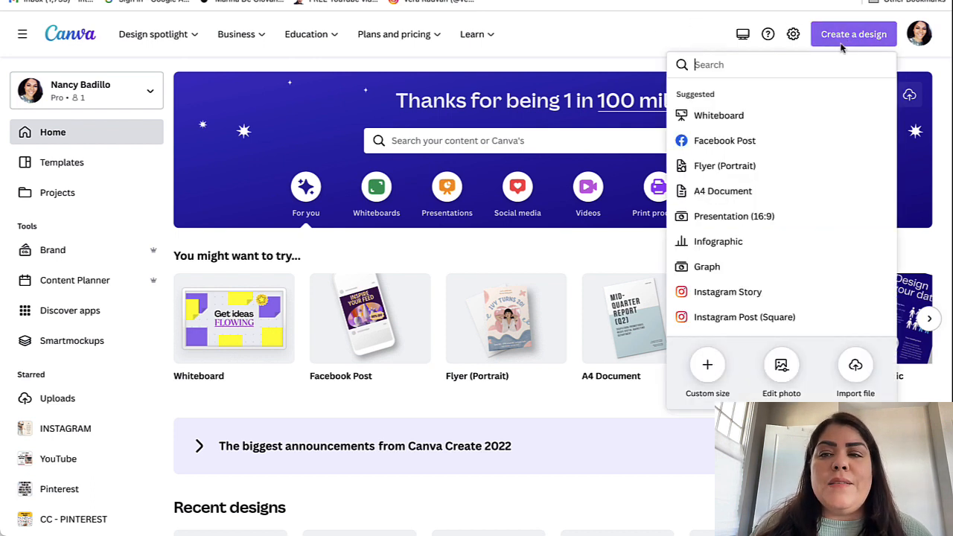
{"action": "left_click", "coordinate": [703, 366]}
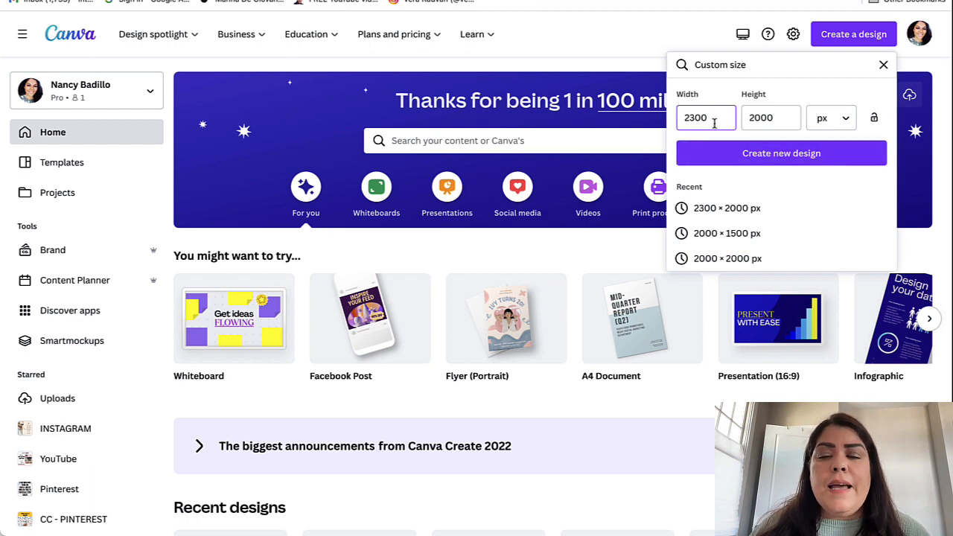
{"action": "key", "text": "BackSpace"}
{"action": "key", "text": "BackSpace"}
{"action": "key", "text": "BackSpace"}
{"action": "type", "text": "000"}
{"action": "left_click", "coordinate": [755, 153]}
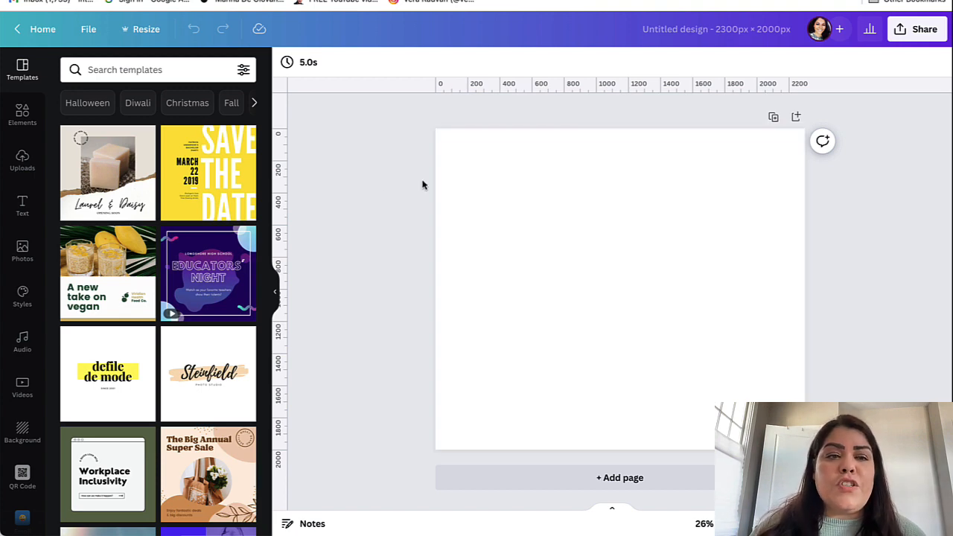
Add the uploaded red knotted T-shirt photo to the blank page
{"action": "left_click", "coordinate": [23, 164]}
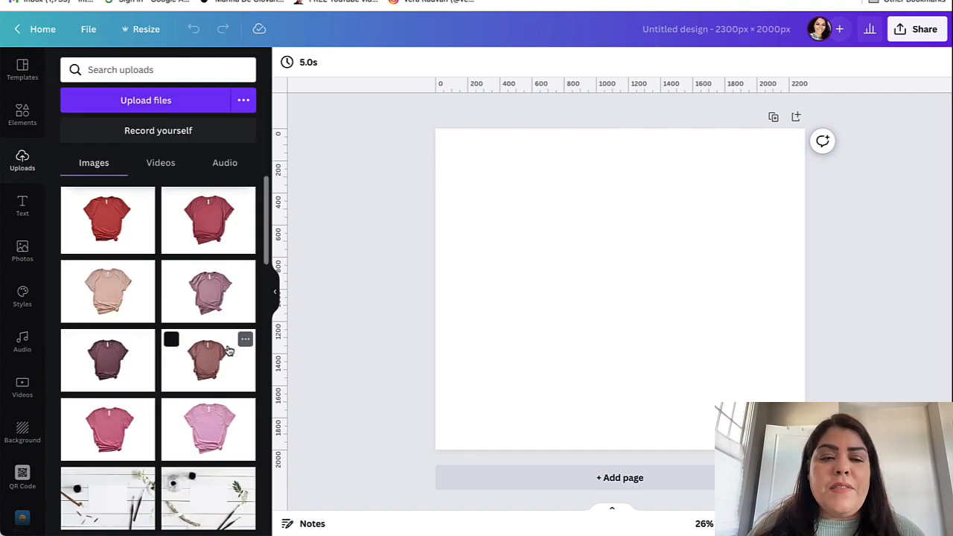
{"action": "scroll", "coordinate": [218, 347], "scroll_direction": "down", "scroll_amount": 3}
{"action": "scroll", "coordinate": [218, 348], "scroll_direction": "up", "scroll_amount": 3}
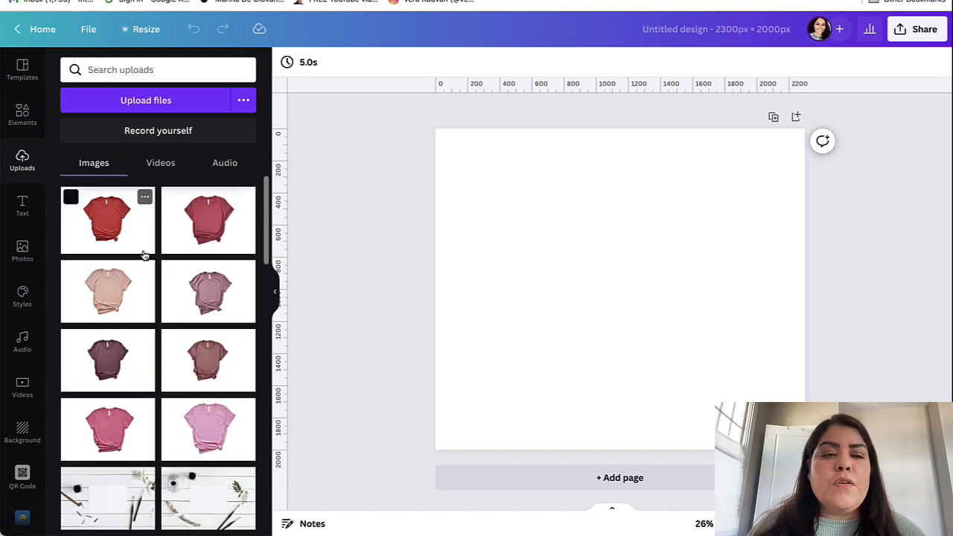
{"action": "left_click", "coordinate": [109, 230]}
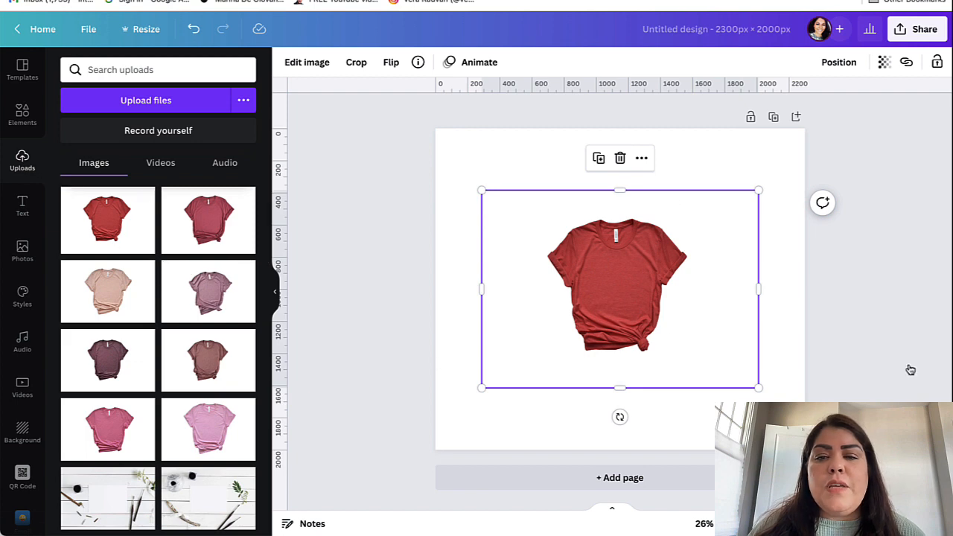
Set the page background to the light pink from the New NB color palette
{"action": "left_click", "coordinate": [476, 149]}
{"action": "left_click", "coordinate": [286, 62]}
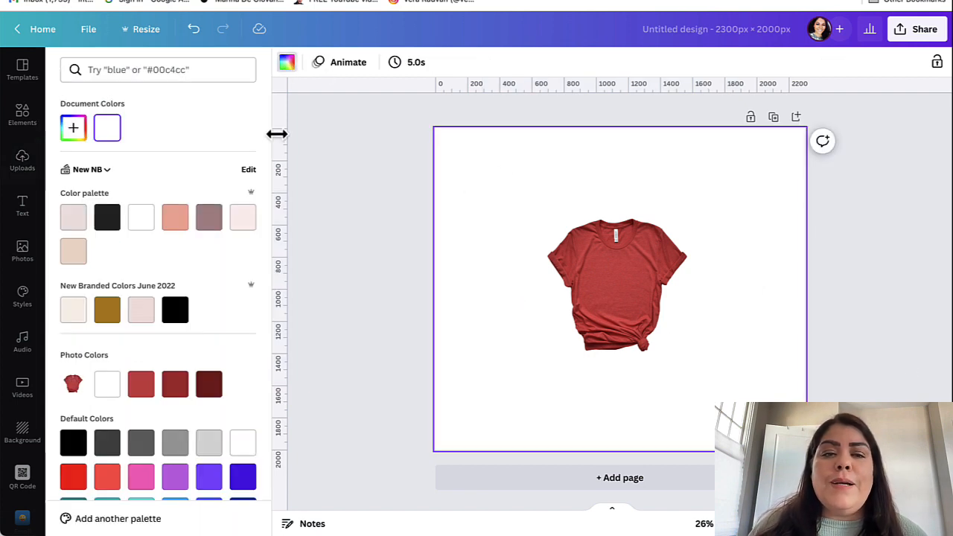
{"action": "left_click", "coordinate": [243, 216]}
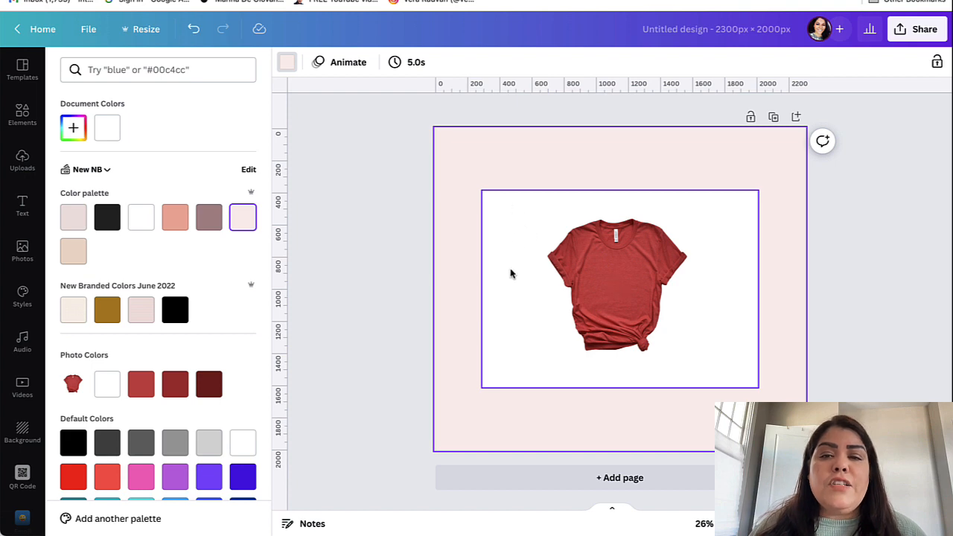
Remove the white background from the red T-shirt photo, then enlarge and center the shirt on the pink page
{"action": "left_click", "coordinate": [523, 226]}
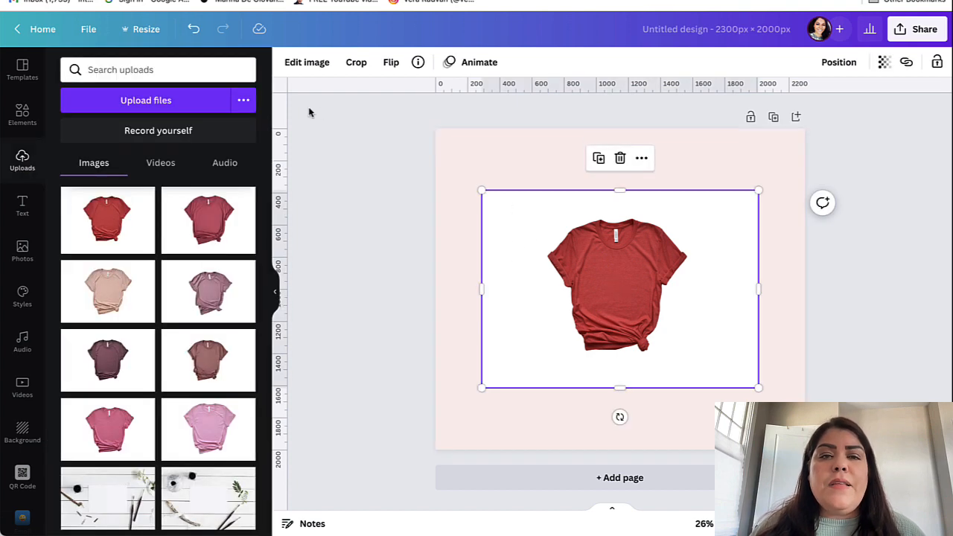
{"action": "left_click", "coordinate": [305, 64]}
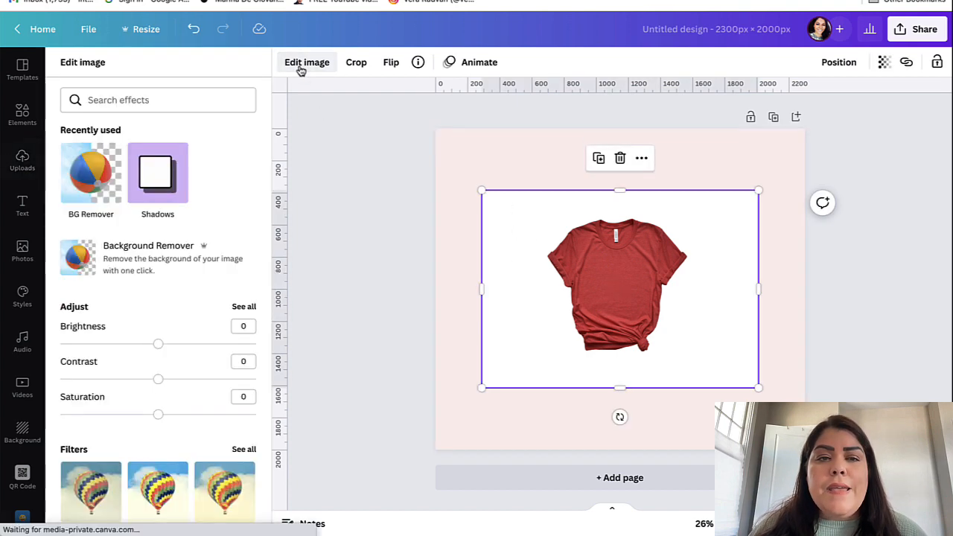
{"action": "left_click", "coordinate": [97, 161]}
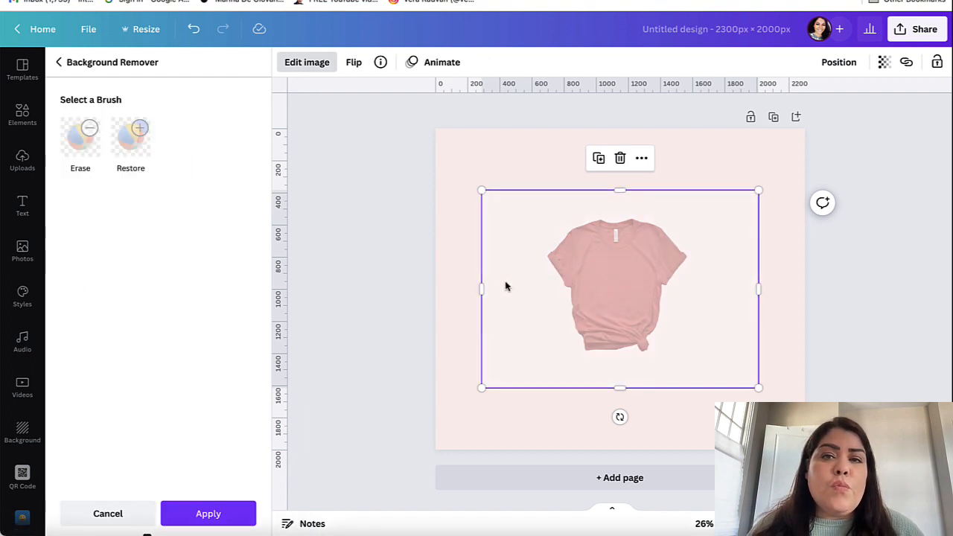
{"action": "left_click_drag", "start_coordinate": [754, 385], "coordinate": [870, 466]}
{"action": "left_click_drag", "start_coordinate": [660, 347], "coordinate": [611, 315]}
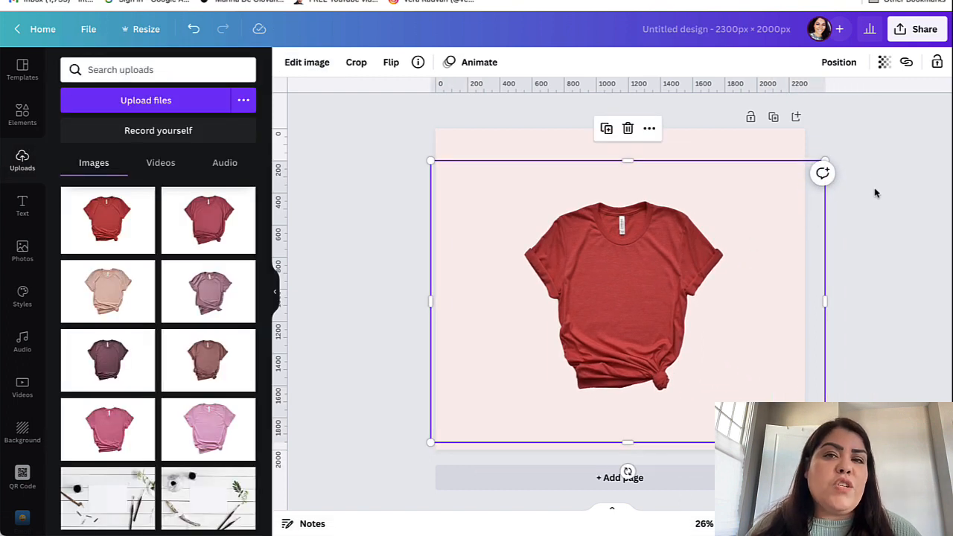
{"action": "left_click", "coordinate": [876, 193]}
Add a second page, try the peony flower and straw hat stock photos on it, and delete both
{"action": "left_click", "coordinate": [630, 477]}
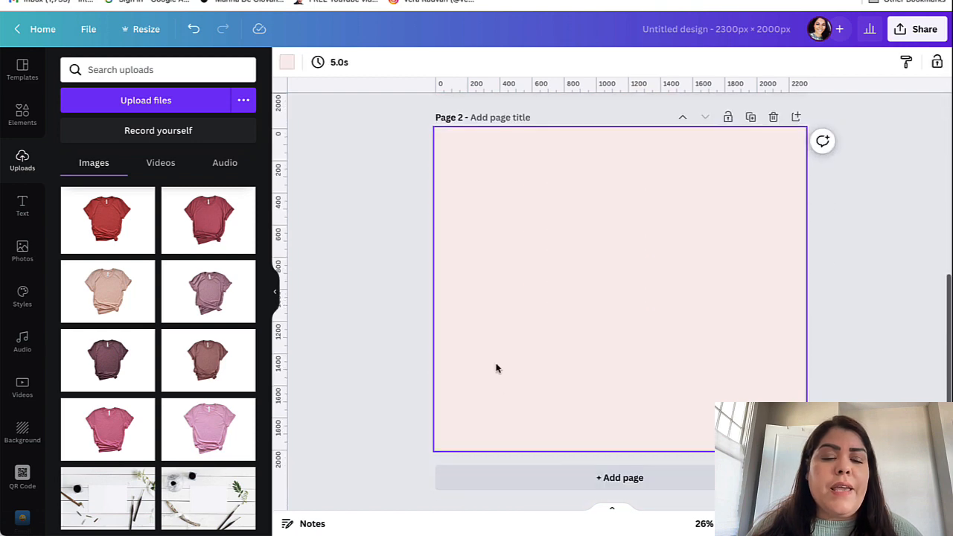
{"action": "left_click", "coordinate": [19, 257]}
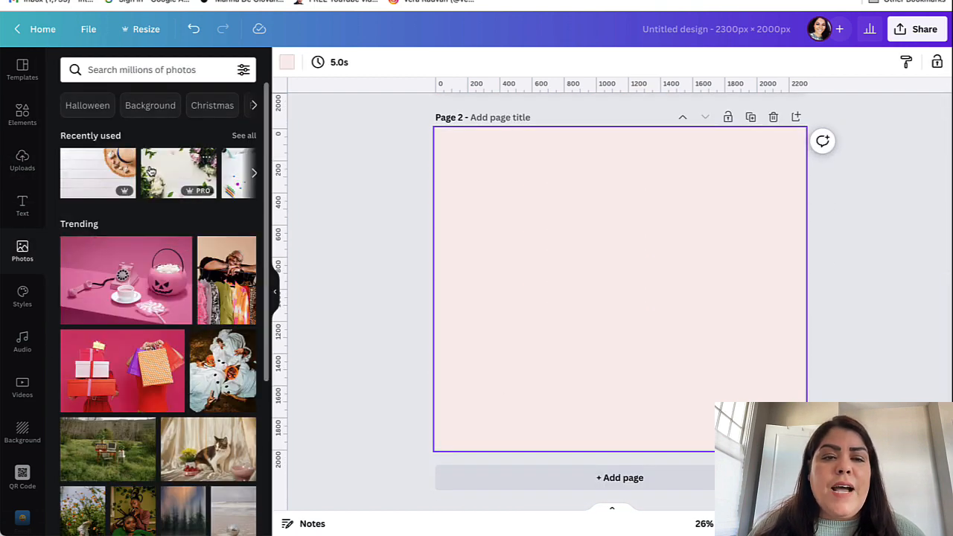
{"action": "left_click", "coordinate": [171, 173]}
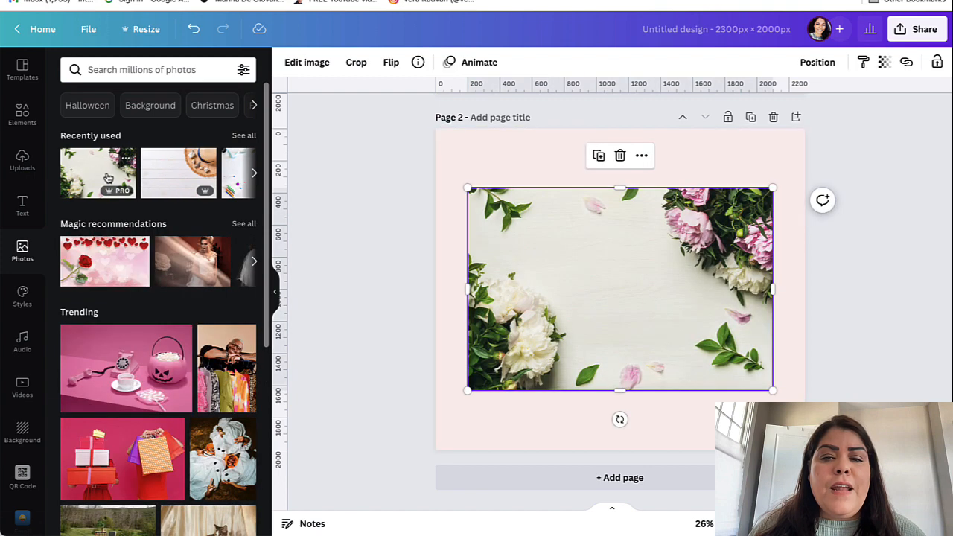
{"action": "left_click_drag", "start_coordinate": [151, 171], "coordinate": [630, 387]}
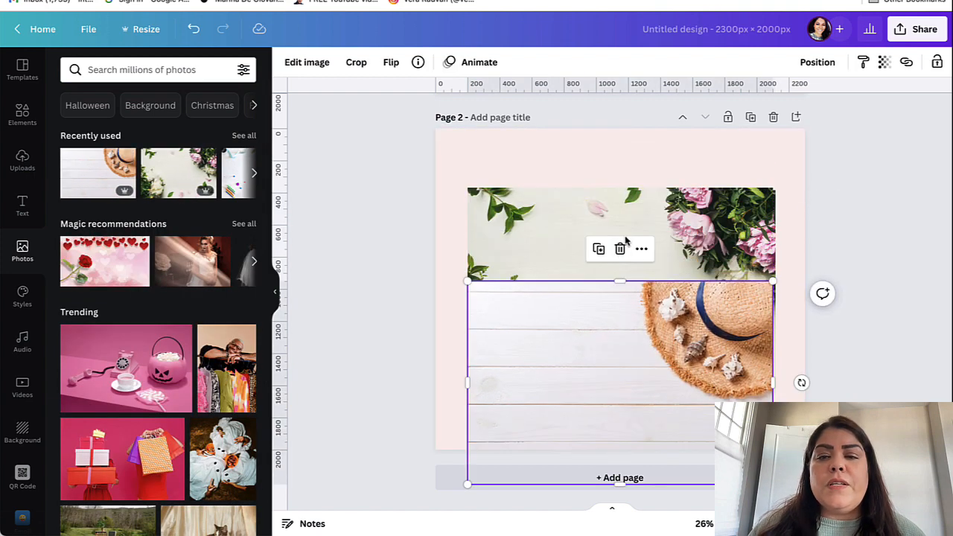
{"action": "left_click", "coordinate": [620, 248]}
{"action": "left_click", "coordinate": [634, 315]}
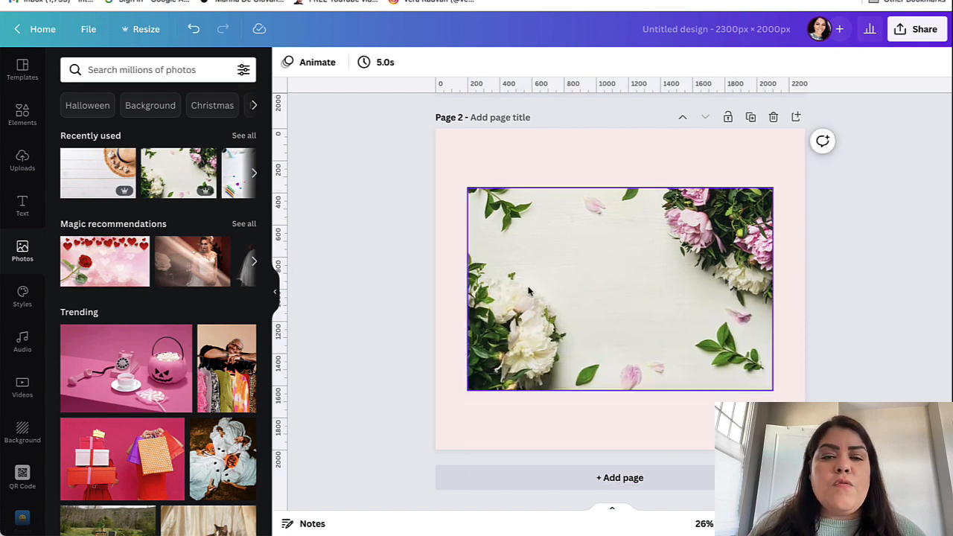
{"action": "key", "text": "Delete"}
Place the white wood and straw hat photo on page 2 and enlarge it to fill the whole page as background
{"action": "left_click", "coordinate": [98, 172]}
{"action": "left_click_drag", "start_coordinate": [691, 296], "coordinate": [674, 226]}
{"action": "left_click_drag", "start_coordinate": [738, 324], "coordinate": [934, 453]}
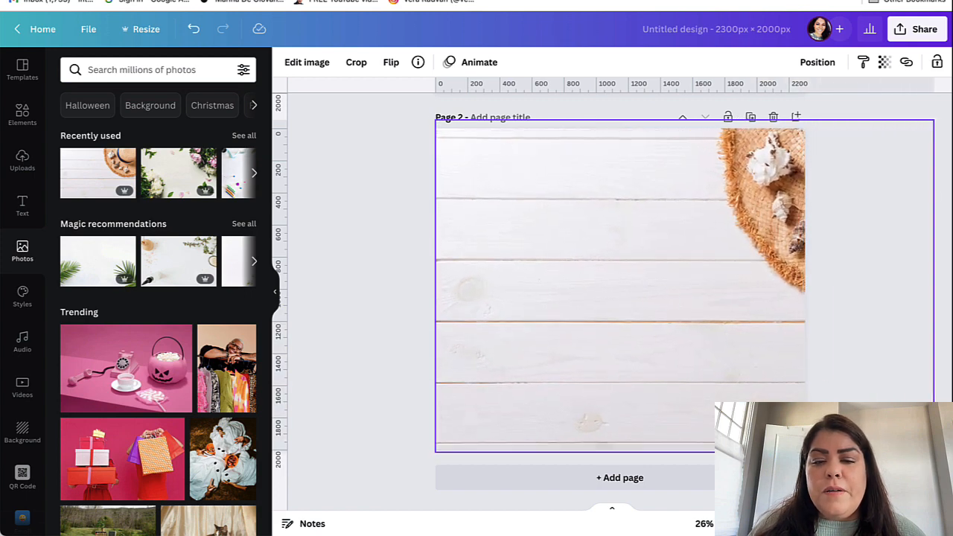
{"action": "left_click", "coordinate": [344, 314]}
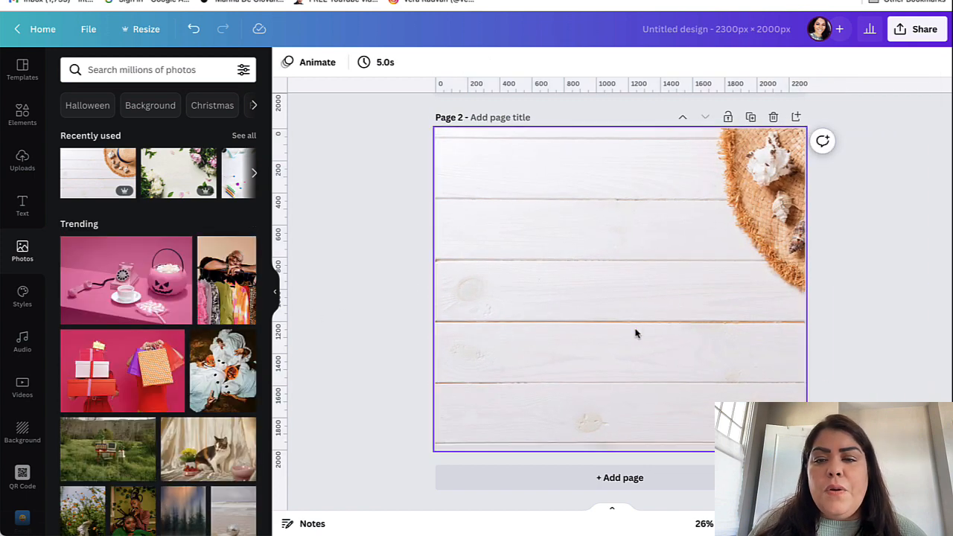
{"action": "double_click", "coordinate": [653, 287]}
{"action": "mouse_move", "coordinate": [709, 278]}
{"action": "left_mouse_down"}
{"action": "mouse_move", "coordinate": [564, 279]}
{"action": "mouse_move", "coordinate": [722, 286]}
{"action": "left_mouse_up"}
{"action": "left_click", "coordinate": [351, 226]}
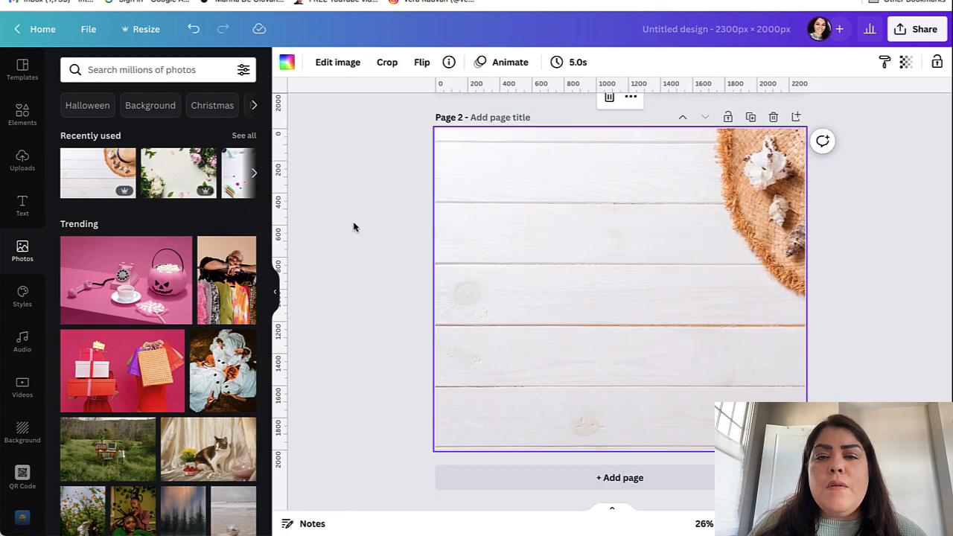
Move the red T-shirt from page 1 onto page 2 and position it near the middle
{"action": "scroll", "coordinate": [352, 226], "scroll_direction": "up", "scroll_amount": 3}
{"action": "left_click", "coordinate": [611, 184]}
{"action": "left_click_drag", "start_coordinate": [611, 184], "coordinate": [610, 457]}
{"action": "scroll", "coordinate": [610, 457], "scroll_direction": "down", "scroll_amount": 3}
{"action": "left_click_drag", "start_coordinate": [628, 271], "coordinate": [622, 313]}
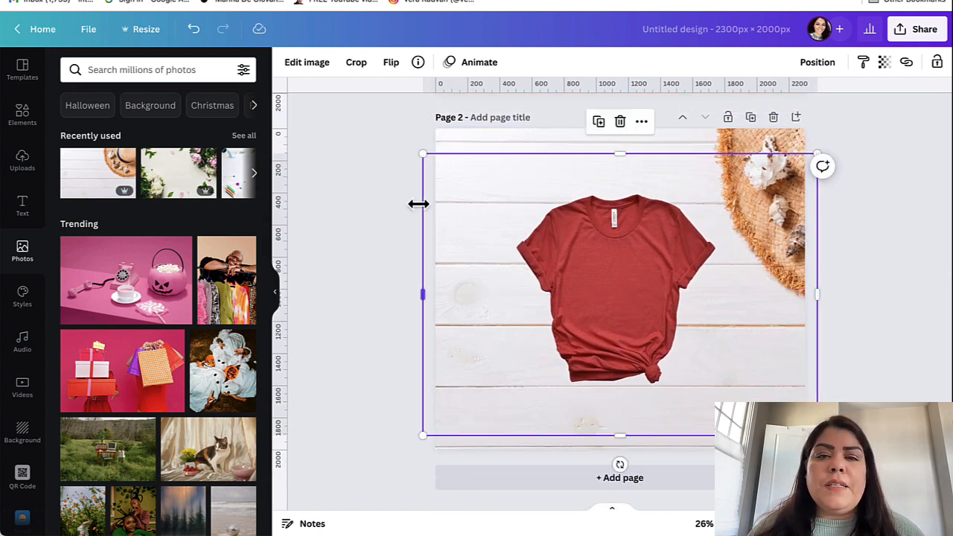
Enlarge and center the red T-shirt on page 2, and clear the wood photo so the plain pink background remains
{"action": "left_click_drag", "start_coordinate": [423, 154], "coordinate": [374, 119]}
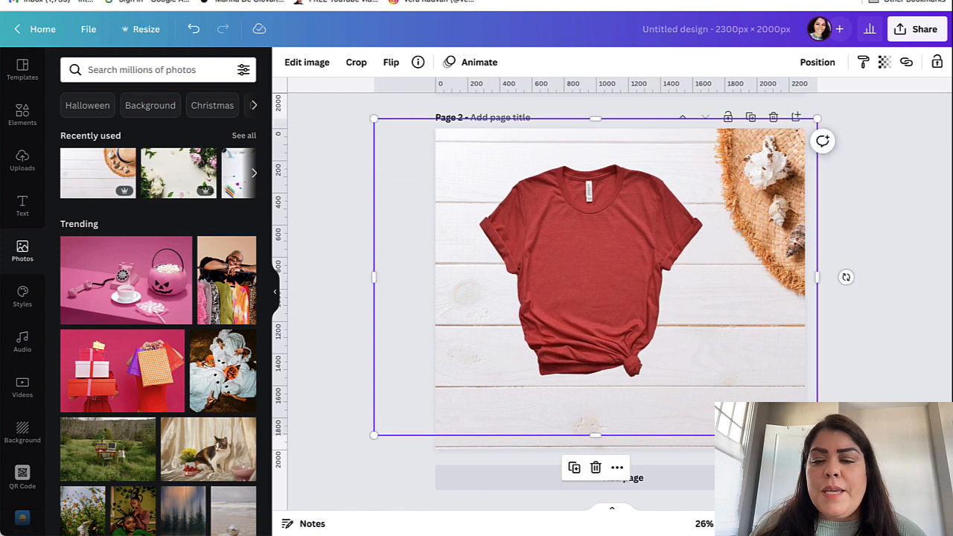
{"action": "left_click_drag", "start_coordinate": [818, 435], "coordinate": [897, 491]}
{"action": "mouse_move", "coordinate": [638, 342]}
{"action": "left_mouse_down"}
{"action": "mouse_move", "coordinate": [614, 340]}
{"action": "mouse_move", "coordinate": [621, 343]}
{"action": "left_mouse_up"}
{"action": "left_click", "coordinate": [924, 202]}
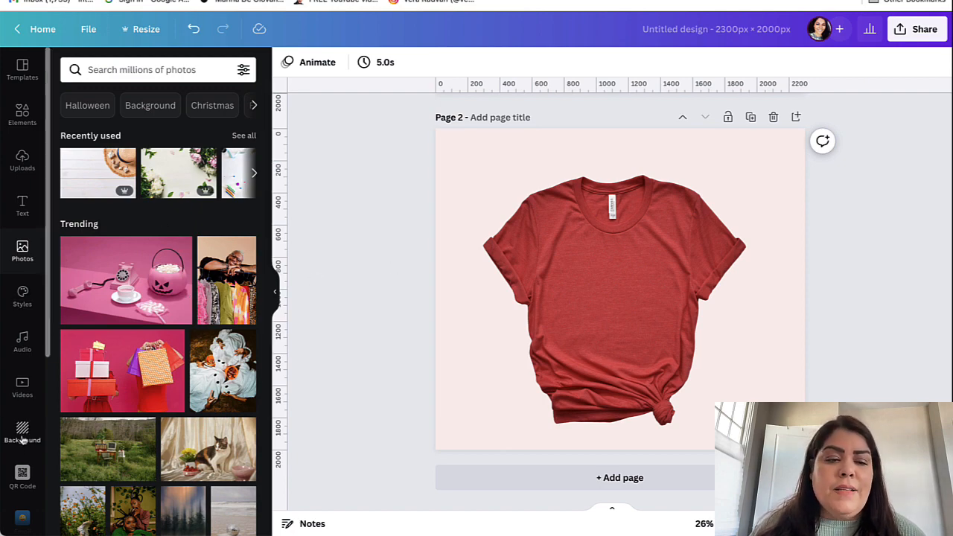
Browse the stock photo and background libraries for patterns, textures and wood surfaces suitable behind the T-shirt
{"action": "scroll", "coordinate": [94, 300], "scroll_direction": "down", "scroll_amount": 5}
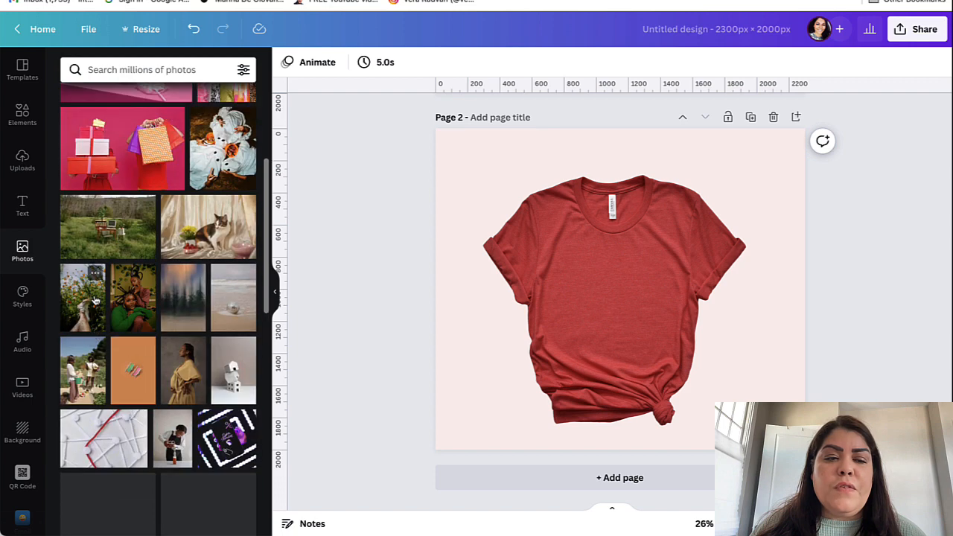
{"action": "left_click", "coordinate": [23, 430]}
{"action": "scroll", "coordinate": [119, 358], "scroll_direction": "down", "scroll_amount": 7}
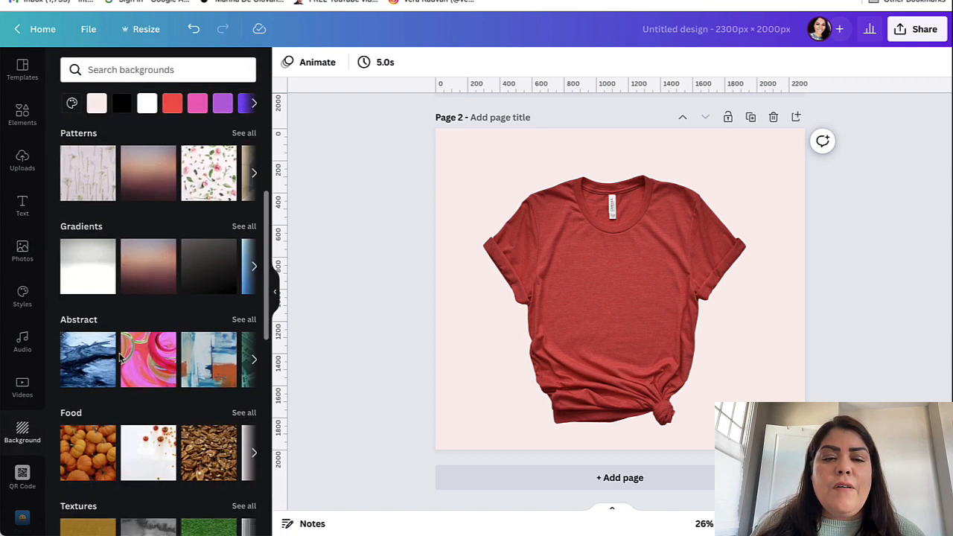
{"action": "scroll", "coordinate": [119, 358], "scroll_direction": "down", "scroll_amount": 4}
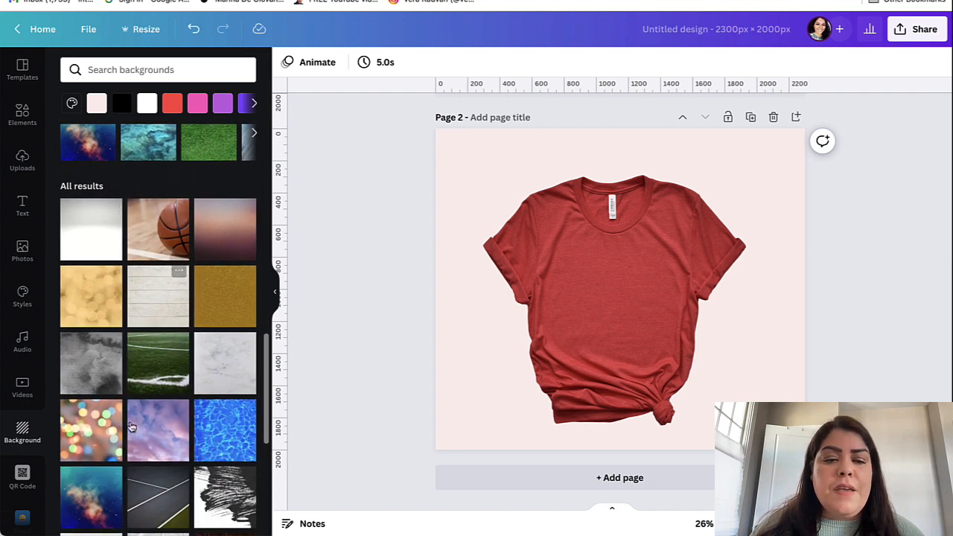
{"action": "scroll", "coordinate": [213, 374], "scroll_direction": "down", "scroll_amount": 4}
{"action": "scroll", "coordinate": [155, 337], "scroll_direction": "up", "scroll_amount": 3}
{"action": "scroll", "coordinate": [161, 237], "scroll_direction": "up", "scroll_amount": 2}
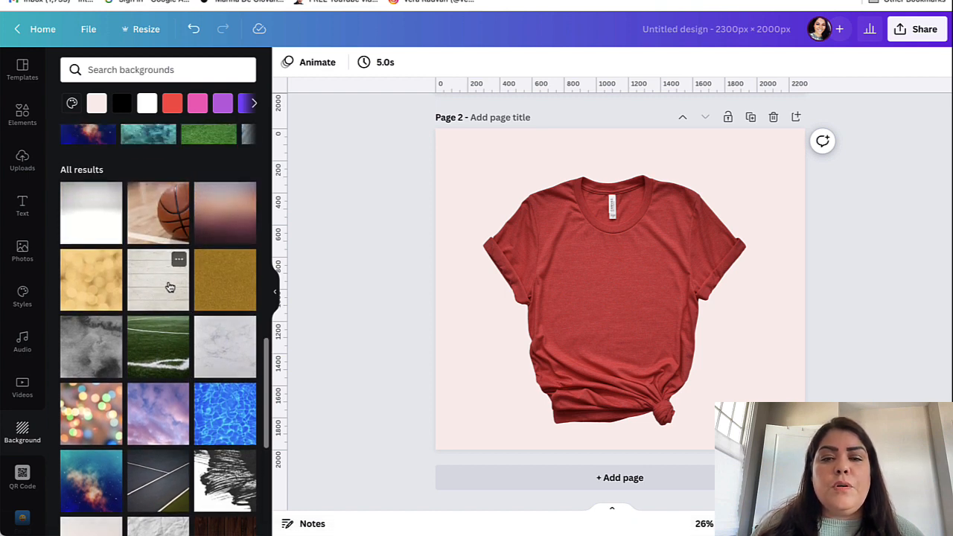
{"action": "scroll", "coordinate": [170, 288], "scroll_direction": "up", "scroll_amount": 10}
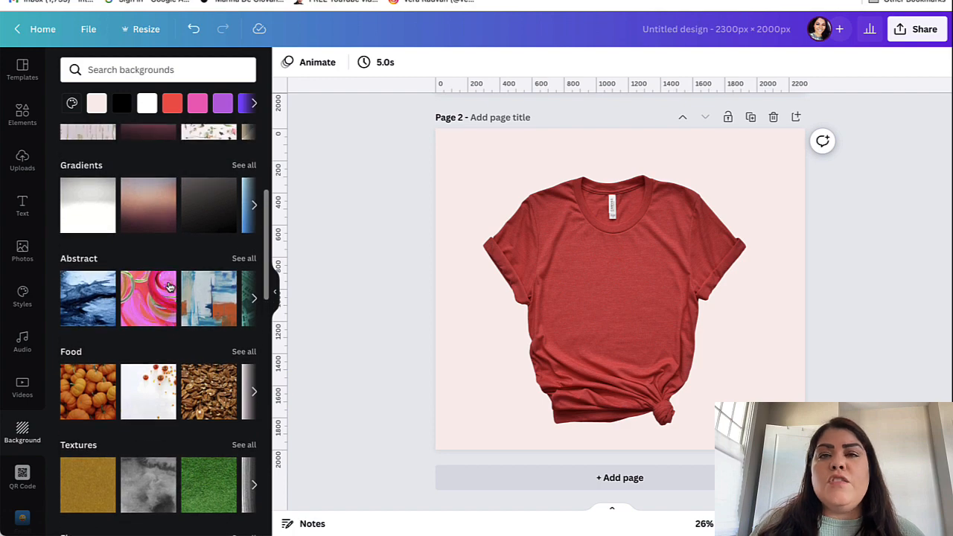
{"action": "scroll", "coordinate": [170, 287], "scroll_direction": "up", "scroll_amount": 7}
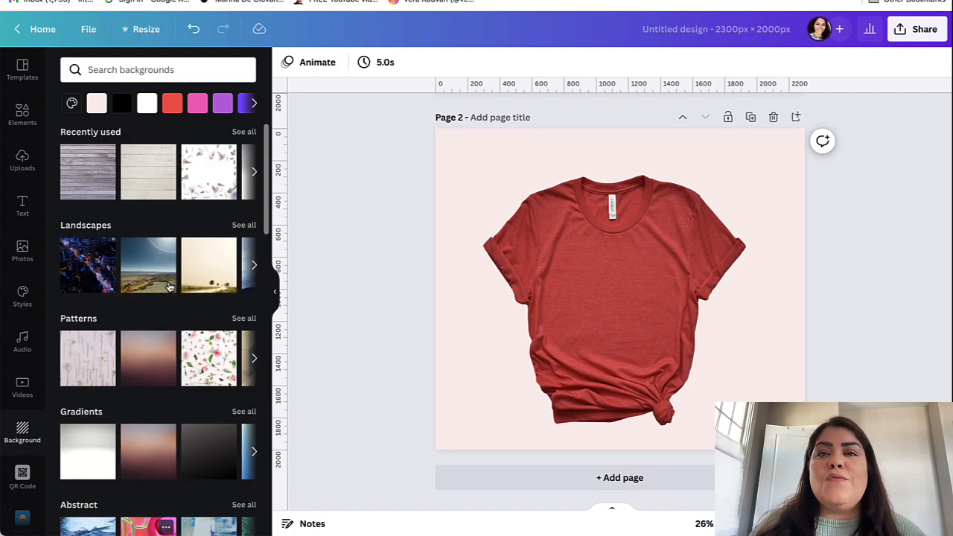
{"action": "scroll", "coordinate": [630, 242], "scroll_direction": "up", "scroll_amount": 5}
{"action": "scroll", "coordinate": [630, 242], "scroll_direction": "down", "scroll_amount": 1}
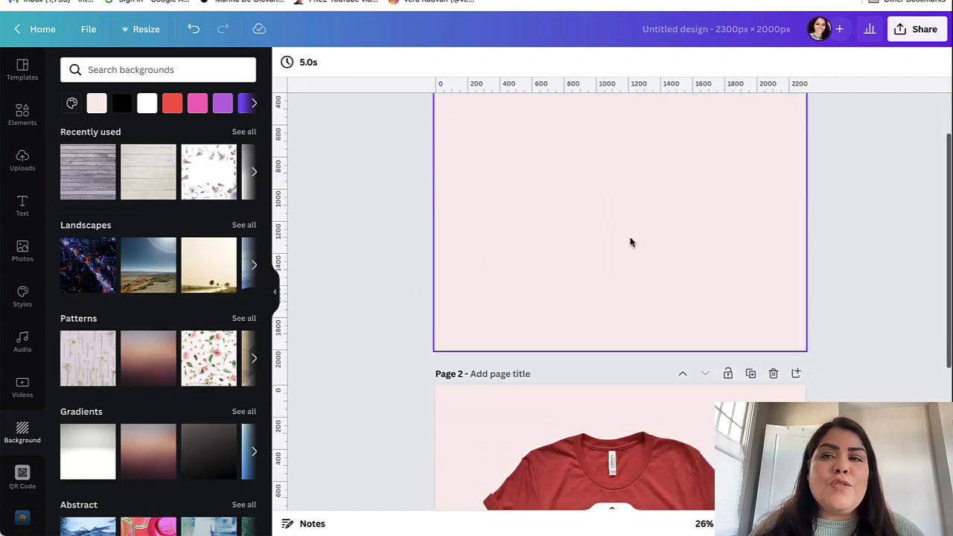
{"action": "scroll", "coordinate": [630, 243], "scroll_direction": "down", "scroll_amount": 5}
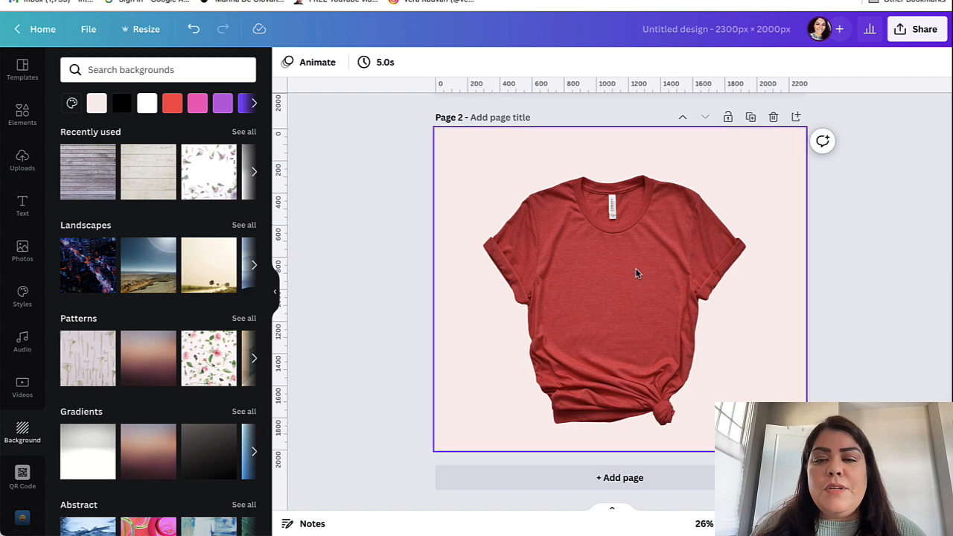
Create page 3 as a cleared copy of page 2 and add the uploaded dark red T-shirt photo at full page width
{"action": "left_click", "coordinate": [750, 117]}
{"action": "key", "text": "Delete"}
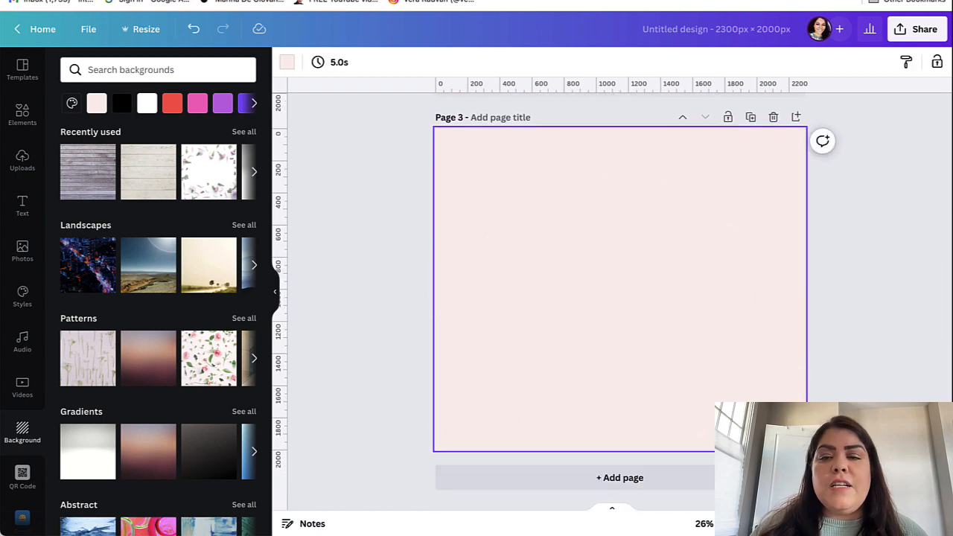
{"action": "left_click", "coordinate": [22, 160]}
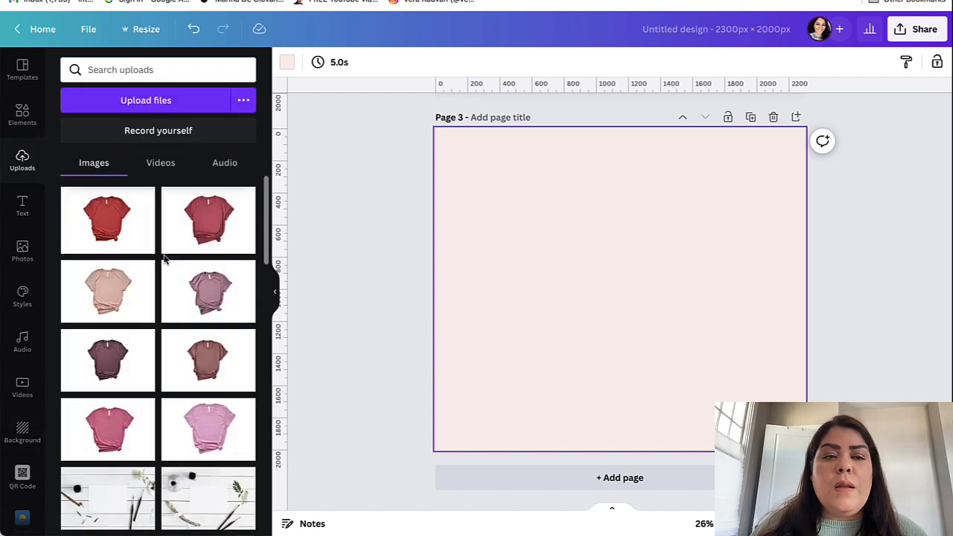
{"action": "left_click", "coordinate": [207, 222]}
{"action": "left_click_drag", "start_coordinate": [483, 192], "coordinate": [434, 159]}
{"action": "left_click_drag", "start_coordinate": [759, 391], "coordinate": [805, 422]}
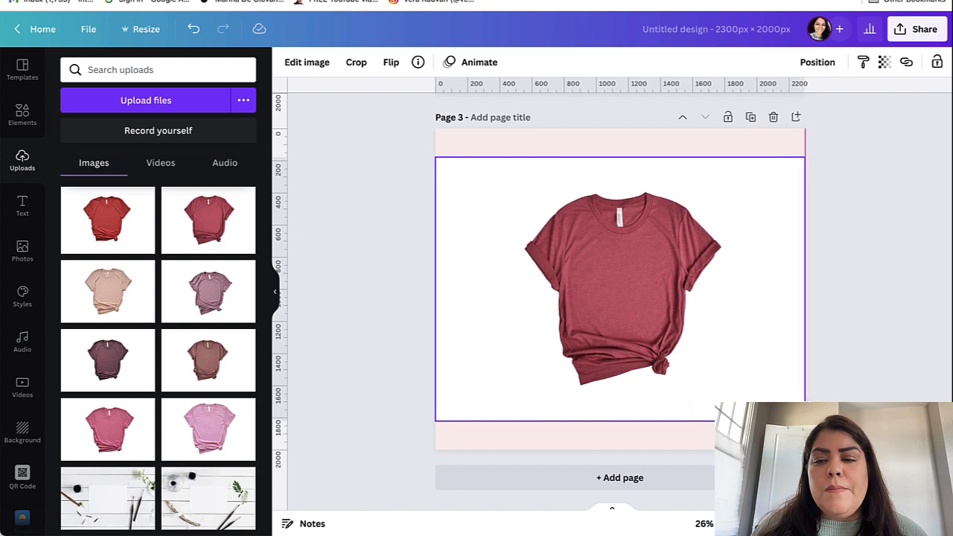
{"action": "left_click", "coordinate": [805, 364]}
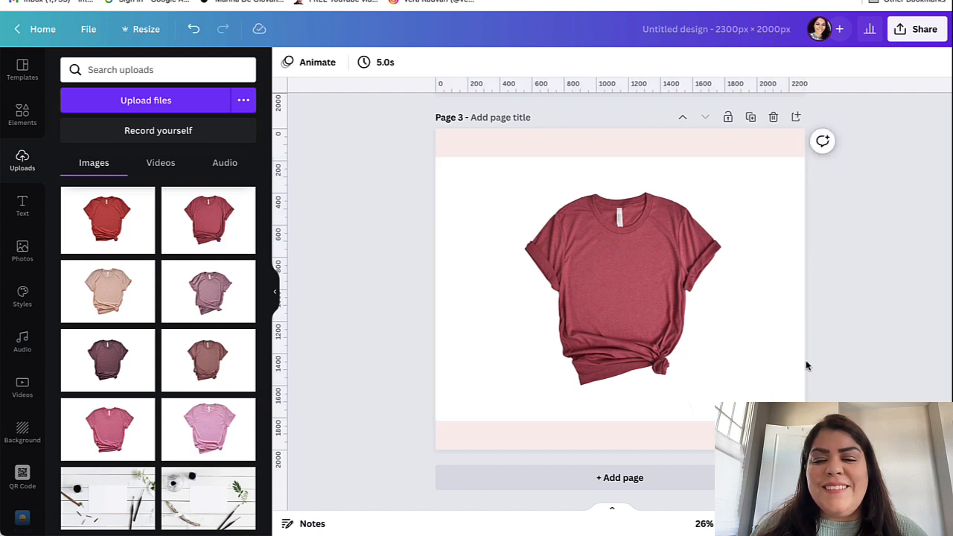
Add page 4 and place the uploaded mauve T-shirt photo on it, centered at full page width
{"action": "left_click", "coordinate": [622, 478]}
{"action": "left_click", "coordinate": [210, 264]}
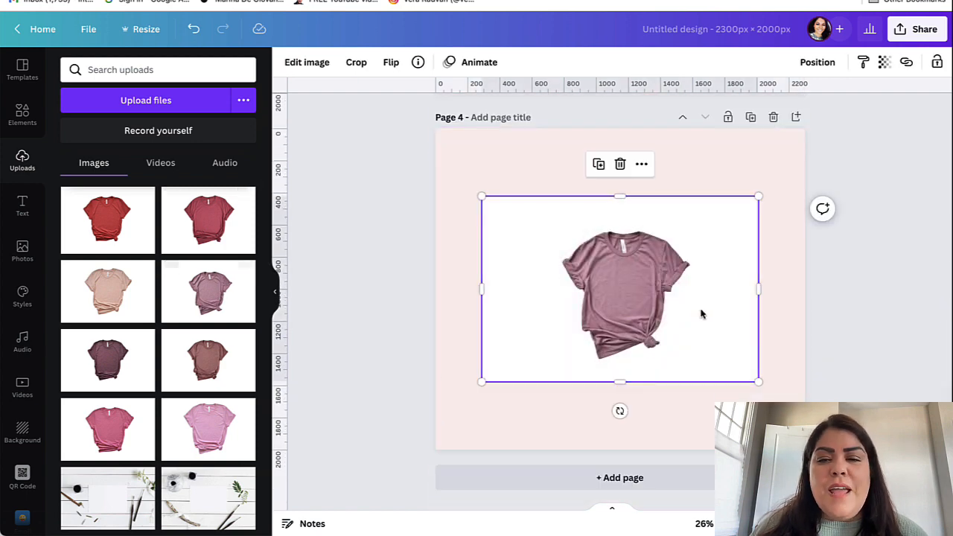
{"action": "left_click_drag", "start_coordinate": [677, 305], "coordinate": [633, 283]}
{"action": "left_click_drag", "start_coordinate": [713, 361], "coordinate": [821, 392]}
{"action": "left_click", "coordinate": [822, 392]}
{"action": "mouse_move", "coordinate": [630, 321]}
{"action": "left_mouse_down"}
{"action": "mouse_move", "coordinate": [630, 308]}
{"action": "mouse_move", "coordinate": [630, 317]}
{"action": "left_mouse_up"}
{"action": "left_click", "coordinate": [832, 261]}
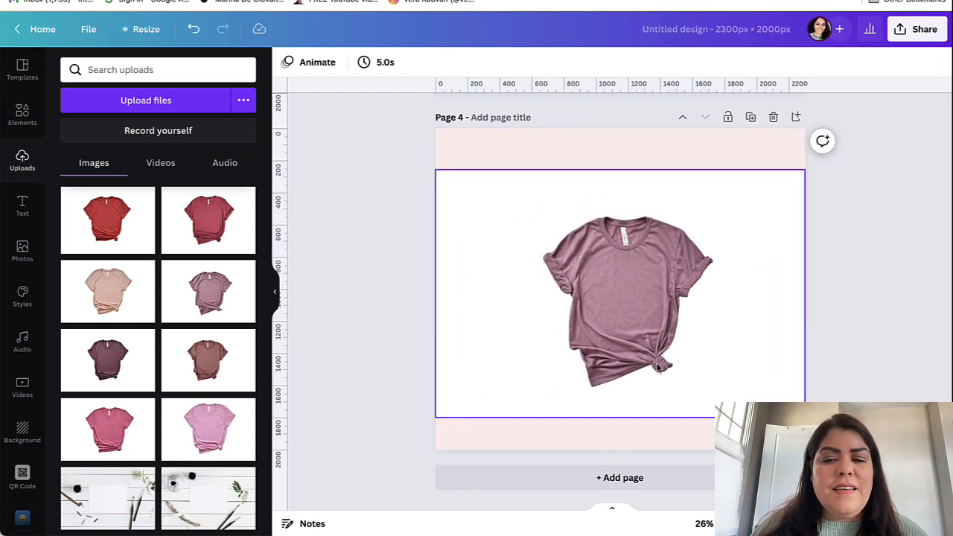
Add page 5 and place the uploaded light pink T-shirt photo on it at full page width
{"action": "left_click", "coordinate": [485, 476]}
{"action": "left_click", "coordinate": [207, 429]}
{"action": "left_click_drag", "start_coordinate": [601, 289], "coordinate": [557, 252]}
{"action": "left_click_drag", "start_coordinate": [712, 347], "coordinate": [805, 408]}
{"action": "left_click", "coordinate": [840, 347]}
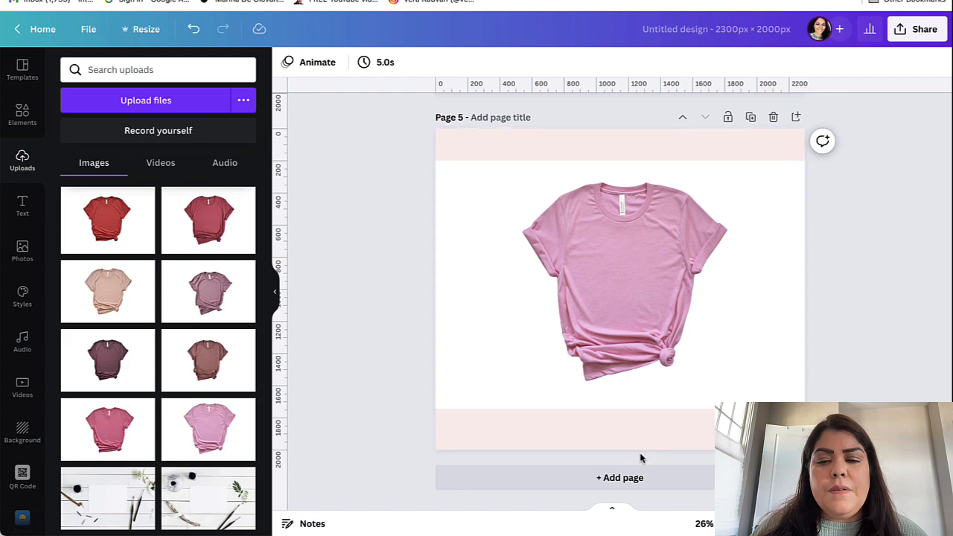
Add page 6 and place the uploaded raspberry pink T-shirt photo on it, centered at full page width
{"action": "left_click", "coordinate": [621, 477]}
{"action": "left_click_drag", "start_coordinate": [149, 432], "coordinate": [506, 222]}
{"action": "left_click_drag", "start_coordinate": [712, 363], "coordinate": [822, 400]}
{"action": "left_click_drag", "start_coordinate": [763, 362], "coordinate": [763, 352]}
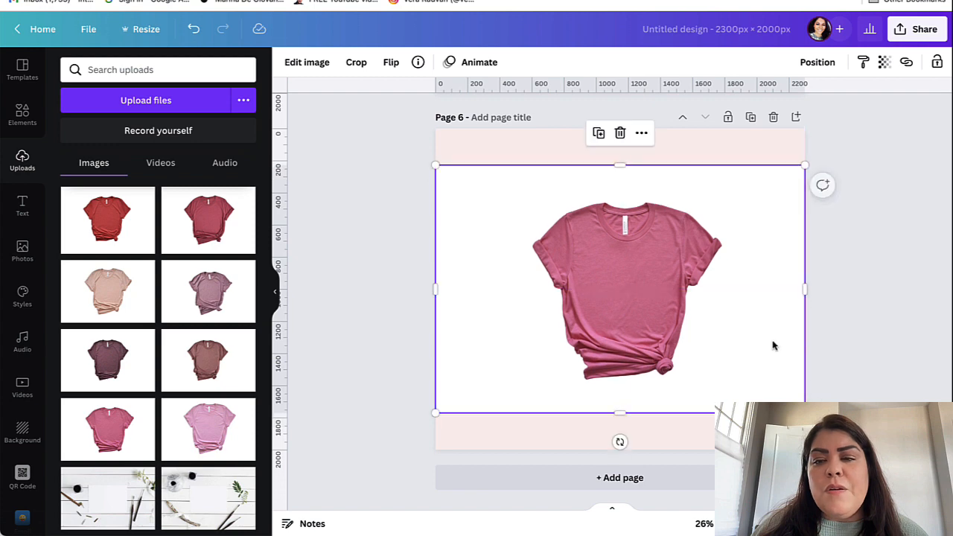
{"action": "left_click", "coordinate": [868, 316]}
Place the uploaded dark plum T-shirt photo on page 7 and enlarge it to the page width
{"action": "left_click_drag", "start_coordinate": [142, 345], "coordinate": [496, 270]}
{"action": "left_click_drag", "start_coordinate": [553, 300], "coordinate": [547, 214]}
{"action": "left_click_drag", "start_coordinate": [713, 355], "coordinate": [808, 414]}
{"action": "left_click", "coordinate": [841, 347]}
Add page 8 and place the uploaded peach T-shirt photo on it, centered at full page width
{"action": "left_click", "coordinate": [614, 482]}
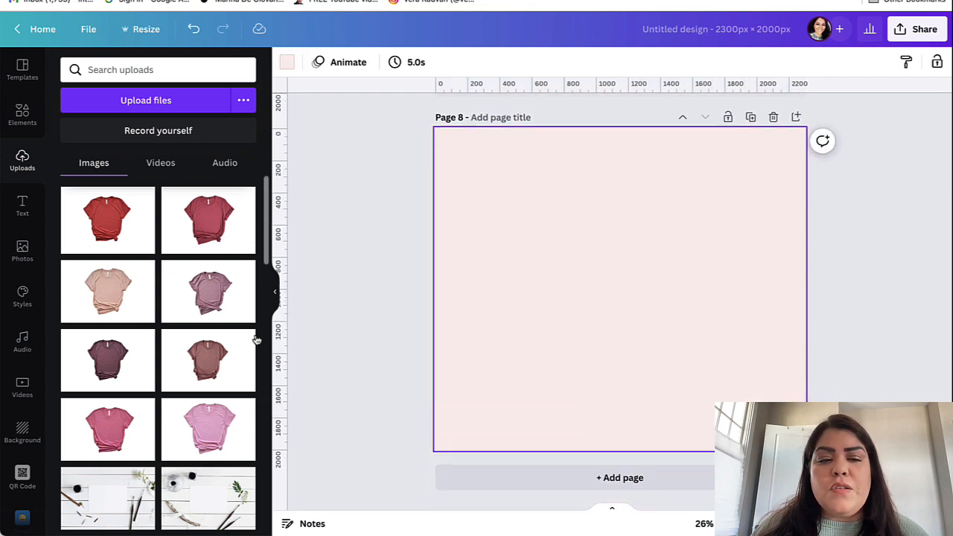
{"action": "left_click", "coordinate": [108, 303]}
{"action": "left_click_drag", "start_coordinate": [614, 285], "coordinate": [579, 246]}
{"action": "left_click_drag", "start_coordinate": [711, 355], "coordinate": [804, 407]}
{"action": "left_click_drag", "start_coordinate": [762, 313], "coordinate": [762, 315]}
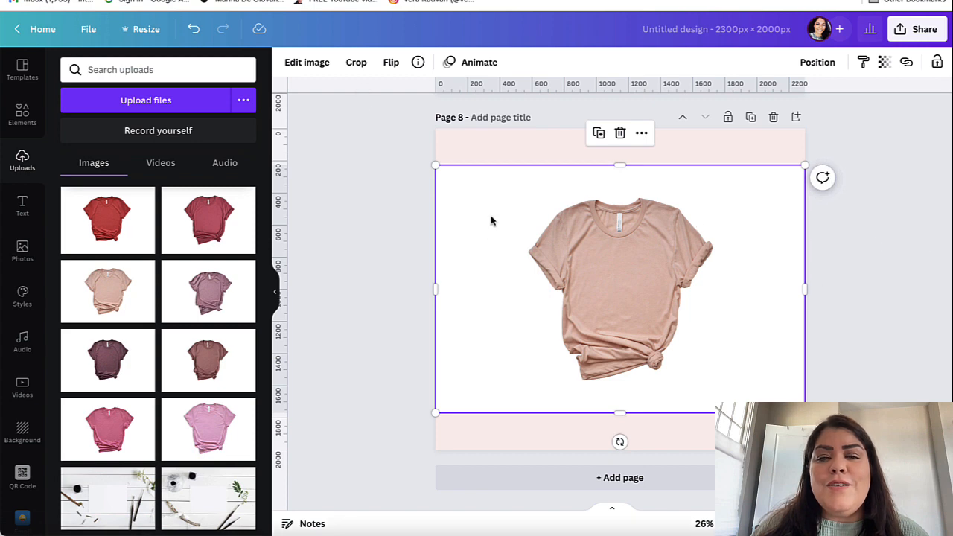
Remove the white background from the peach T-shirt photo on page 8
{"action": "left_click", "coordinate": [306, 64]}
{"action": "left_click", "coordinate": [93, 183]}
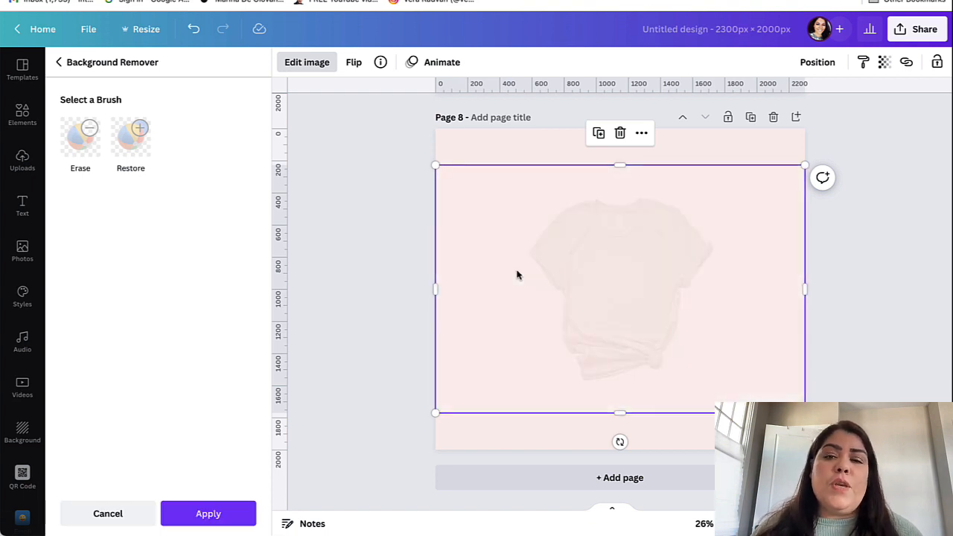
{"action": "scroll", "coordinate": [511, 253], "scroll_direction": "up", "scroll_amount": 5}
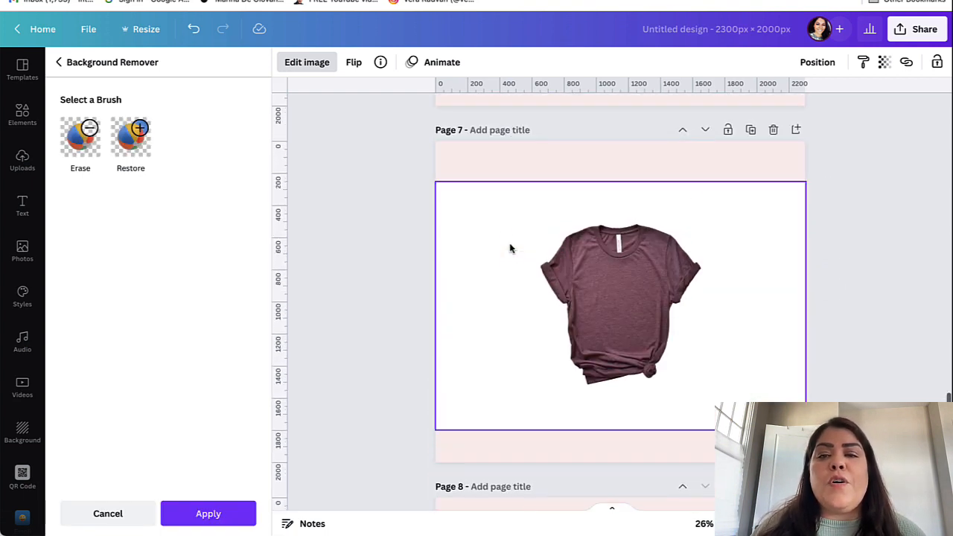
Remove the white background from the dark plum T-shirt photo on page 7
{"action": "left_click", "coordinate": [499, 226]}
{"action": "left_click", "coordinate": [71, 185]}
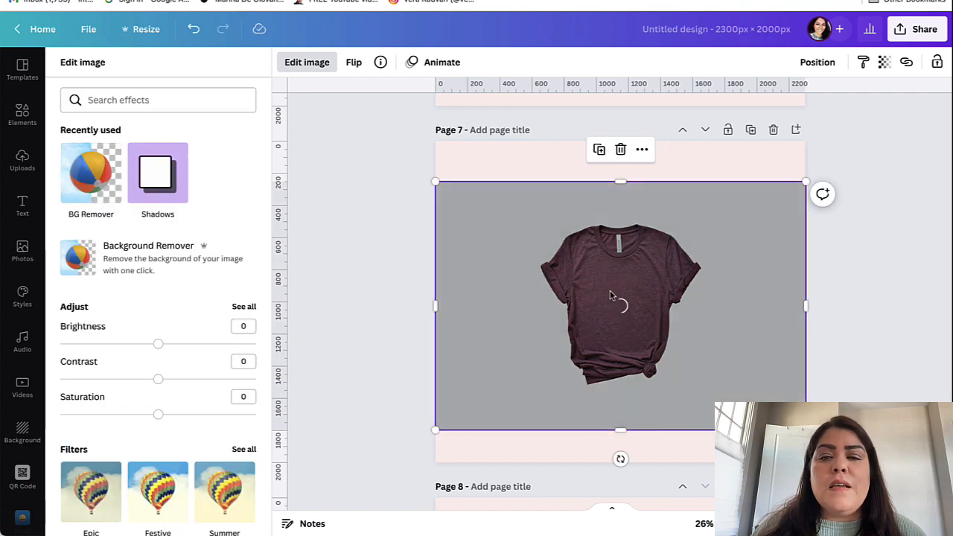
{"action": "scroll", "coordinate": [583, 237], "scroll_direction": "up", "scroll_amount": 1}
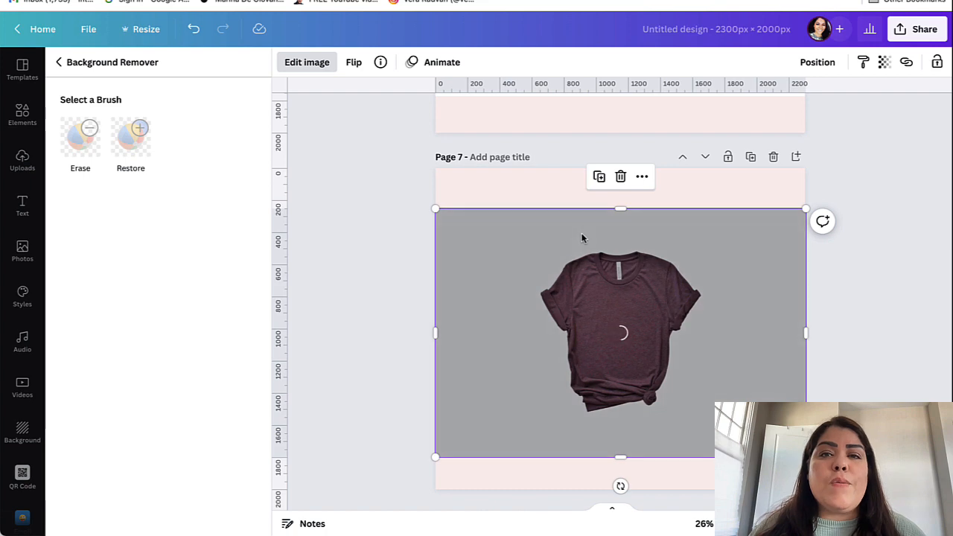
Look through the T-shirt pages to check the photos against the light pink background
{"action": "scroll", "coordinate": [585, 206], "scroll_direction": "up", "scroll_amount": 8}
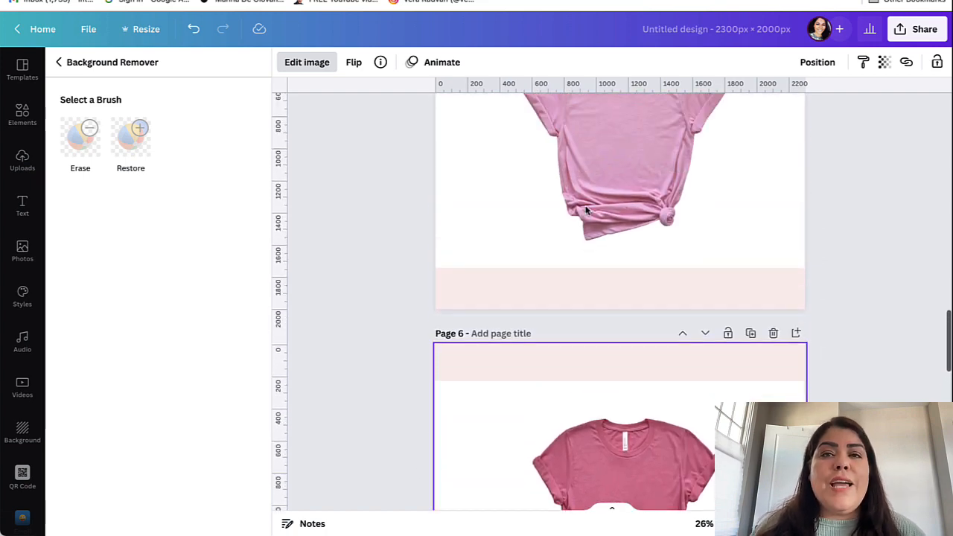
{"action": "scroll", "coordinate": [585, 207], "scroll_direction": "down", "scroll_amount": 4}
{"action": "scroll", "coordinate": [526, 186], "scroll_direction": "up", "scroll_amount": 10}
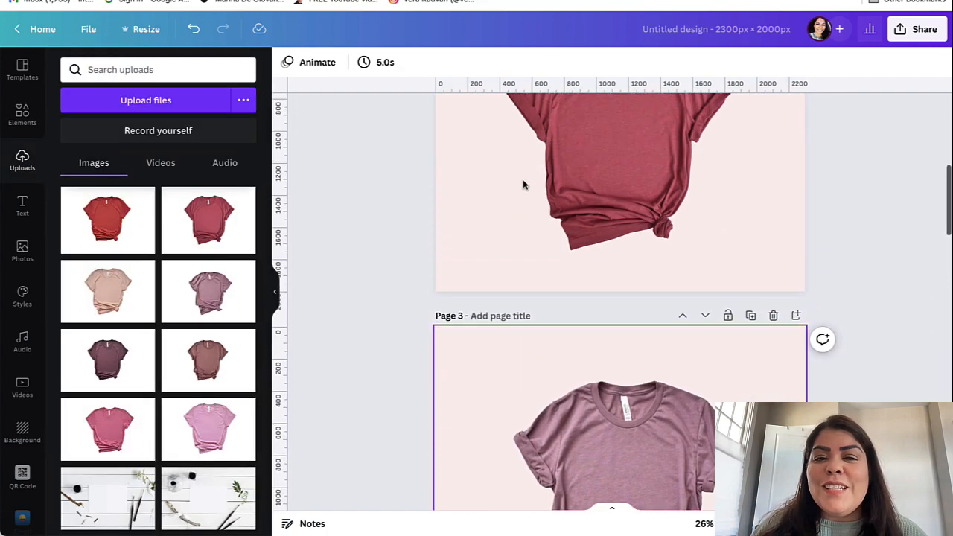
{"action": "scroll", "coordinate": [524, 184], "scroll_direction": "down", "scroll_amount": 4}
{"action": "scroll", "coordinate": [524, 185], "scroll_direction": "down", "scroll_amount": 8}
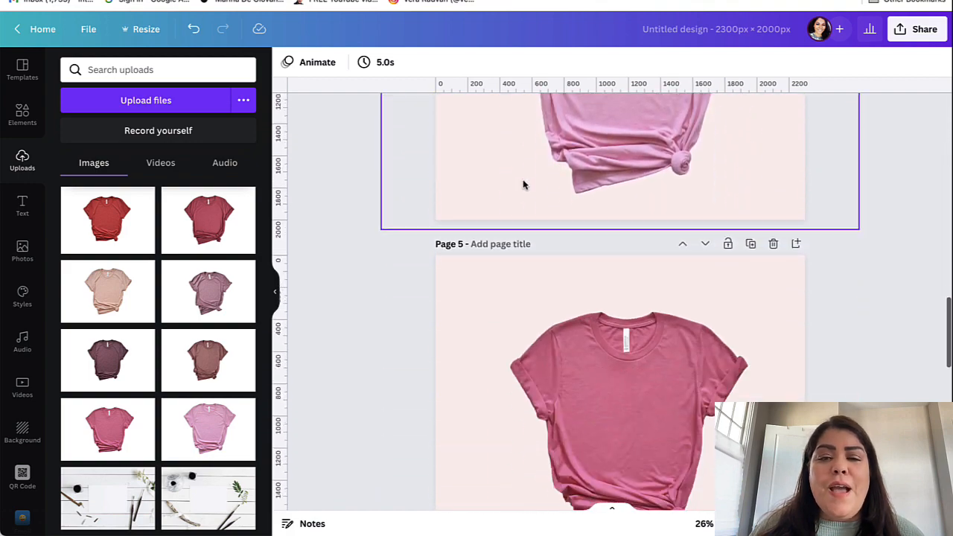
{"action": "scroll", "coordinate": [524, 185], "scroll_direction": "up", "scroll_amount": 4}
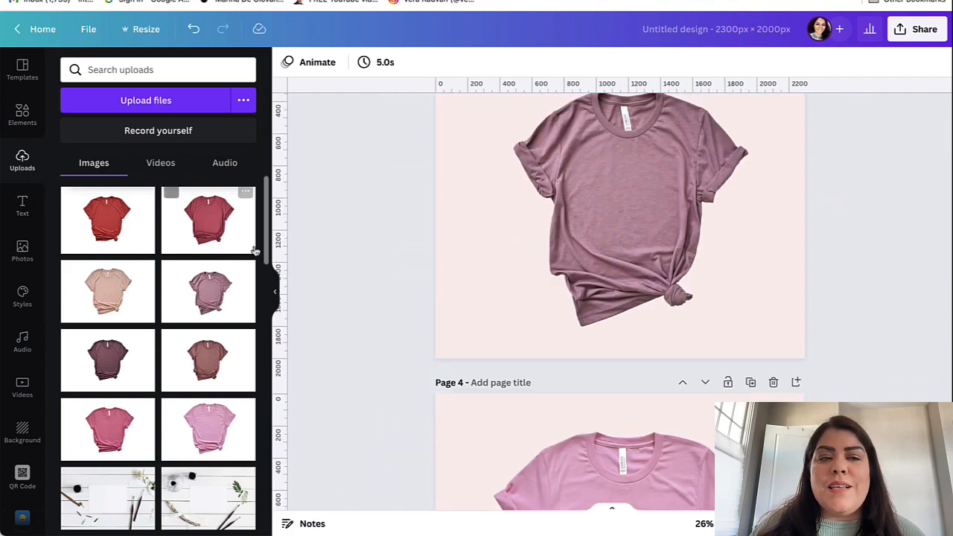
Place the uploaded Merry Christmas graphic on page 1 and scale it down to fit centered on the red T-shirt's chest
{"action": "scroll", "coordinate": [149, 246], "scroll_direction": "down", "scroll_amount": 5}
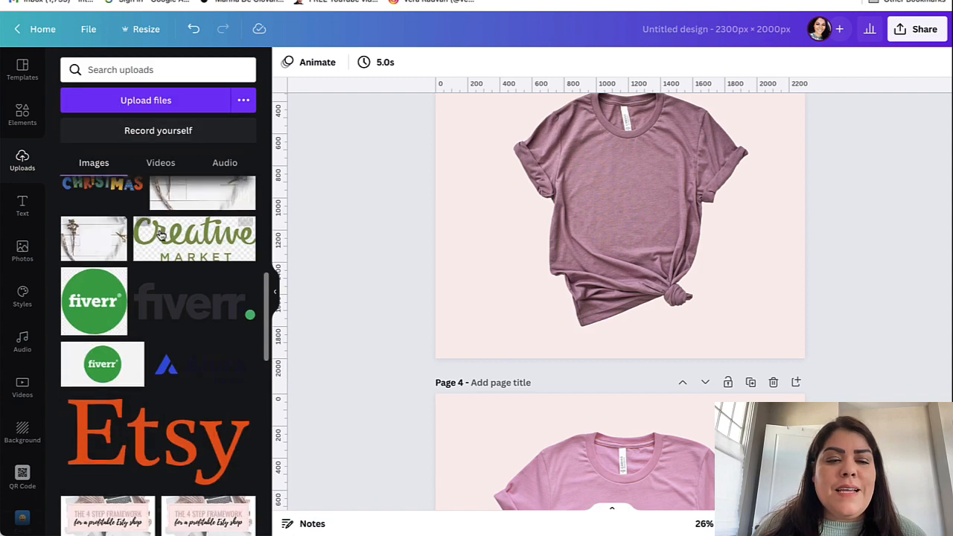
{"action": "scroll", "coordinate": [154, 251], "scroll_direction": "up", "scroll_amount": 2}
{"action": "scroll", "coordinate": [534, 335], "scroll_direction": "up", "scroll_amount": 8}
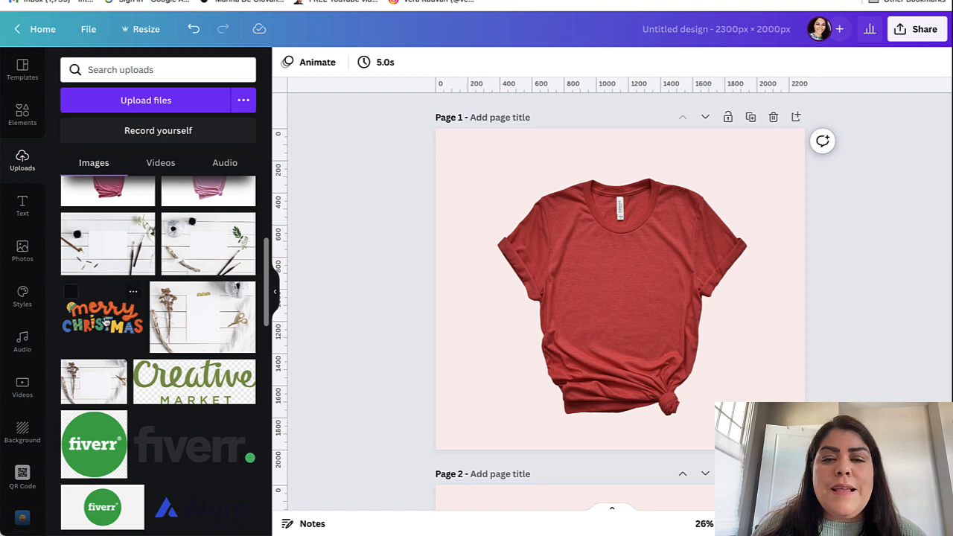
{"action": "left_click", "coordinate": [106, 324]}
{"action": "left_click_drag", "start_coordinate": [748, 398], "coordinate": [610, 307]}
{"action": "left_click_drag", "start_coordinate": [590, 263], "coordinate": [650, 310]}
{"action": "left_click_drag", "start_coordinate": [689, 344], "coordinate": [661, 323]}
{"action": "left_click_drag", "start_coordinate": [620, 276], "coordinate": [639, 281]}
{"action": "left_click", "coordinate": [848, 175]}
Duplicate the Merry Christmas graphic and move the copy onto the dark red T-shirt on page 2
{"action": "left_click", "coordinate": [612, 241]}
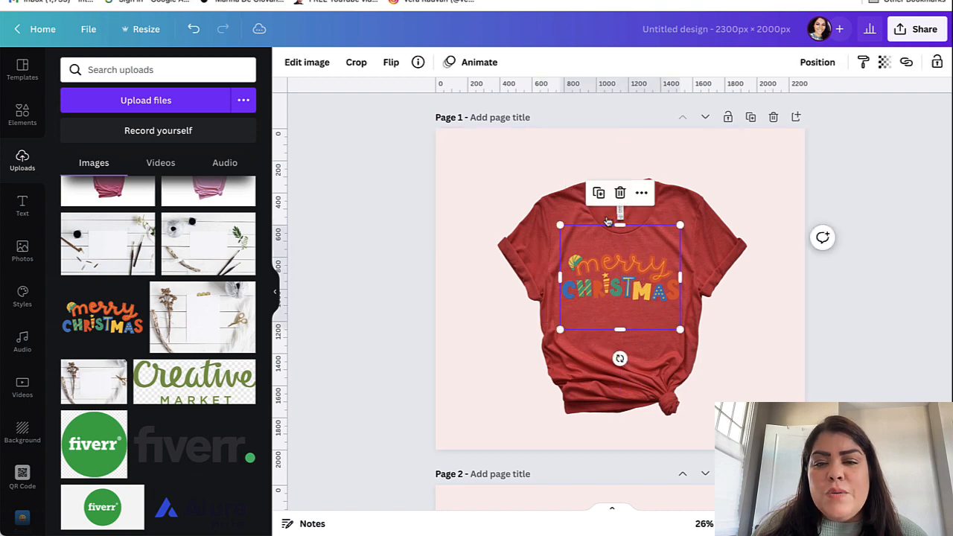
{"action": "left_click", "coordinate": [599, 193]}
{"action": "scroll", "coordinate": [598, 194], "scroll_direction": "down", "scroll_amount": 2}
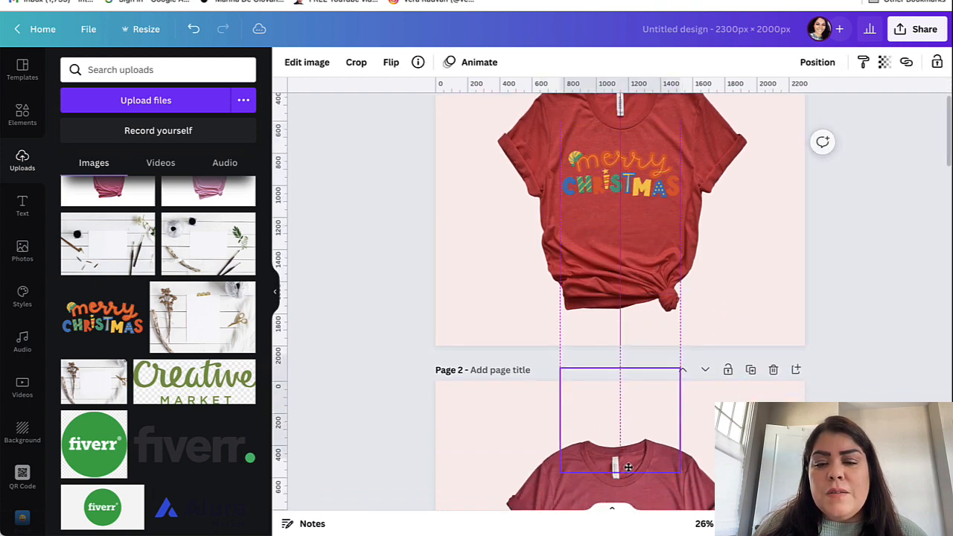
{"action": "left_click_drag", "start_coordinate": [629, 190], "coordinate": [628, 509]}
Move another copy of the Merry Christmas graphic onto the chest of the mauve T-shirt on page 3
{"action": "scroll", "coordinate": [774, 355], "scroll_direction": "down", "scroll_amount": 4}
{"action": "left_click_drag", "start_coordinate": [650, 223], "coordinate": [660, 517]}
{"action": "scroll", "coordinate": [660, 504], "scroll_direction": "down", "scroll_amount": 4}
{"action": "left_click_drag", "start_coordinate": [669, 246], "coordinate": [657, 340]}
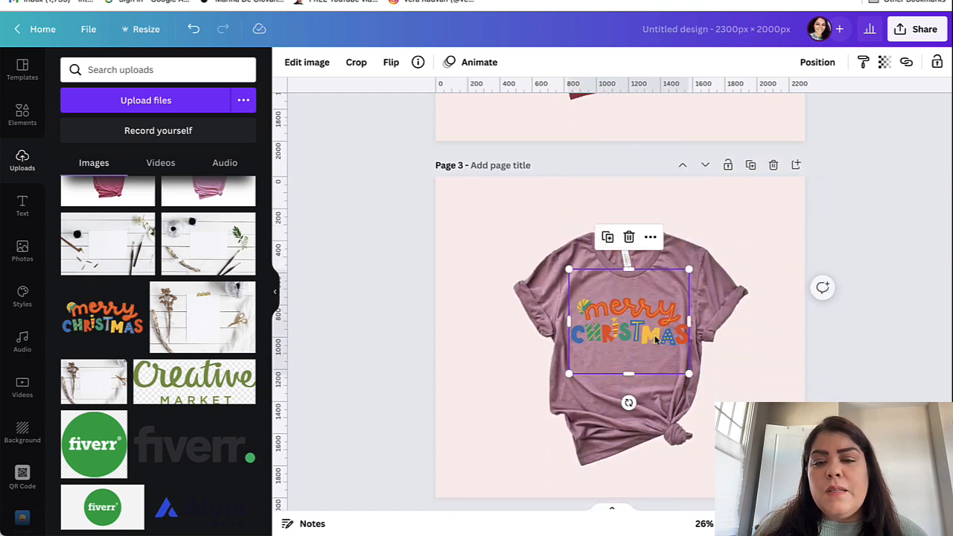
Put copies of the Merry Christmas graphic on the light pink T-shirt on page 4 and the raspberry pink T-shirt on page 5
{"action": "scroll", "coordinate": [632, 336], "scroll_direction": "down", "scroll_amount": 3}
{"action": "left_click_drag", "start_coordinate": [634, 105], "coordinate": [630, 455]}
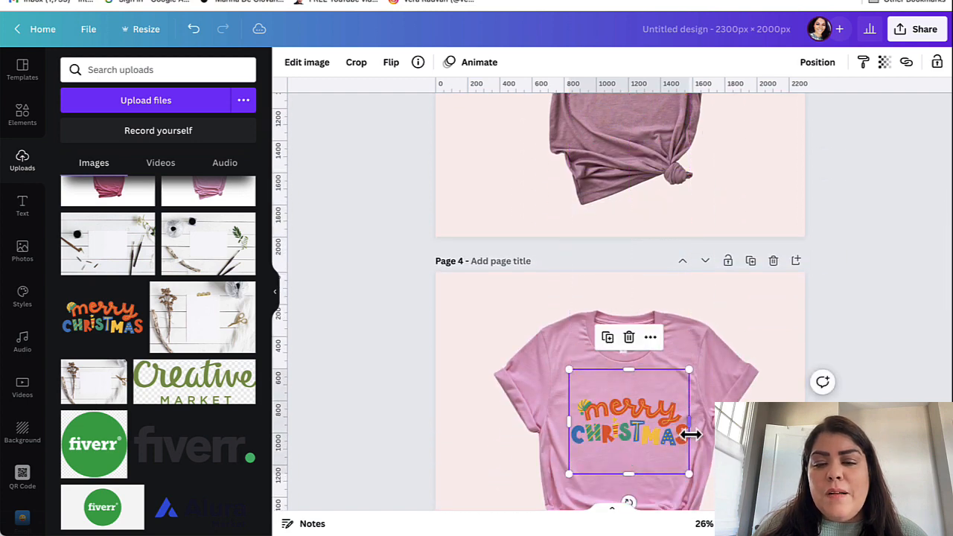
{"action": "scroll", "coordinate": [691, 439], "scroll_direction": "down", "scroll_amount": 3}
{"action": "left_click_drag", "start_coordinate": [655, 286], "coordinate": [660, 407]}
{"action": "scroll", "coordinate": [654, 240], "scroll_direction": "down", "scroll_amount": 3}
{"action": "left_click_drag", "start_coordinate": [651, 193], "coordinate": [652, 313]}
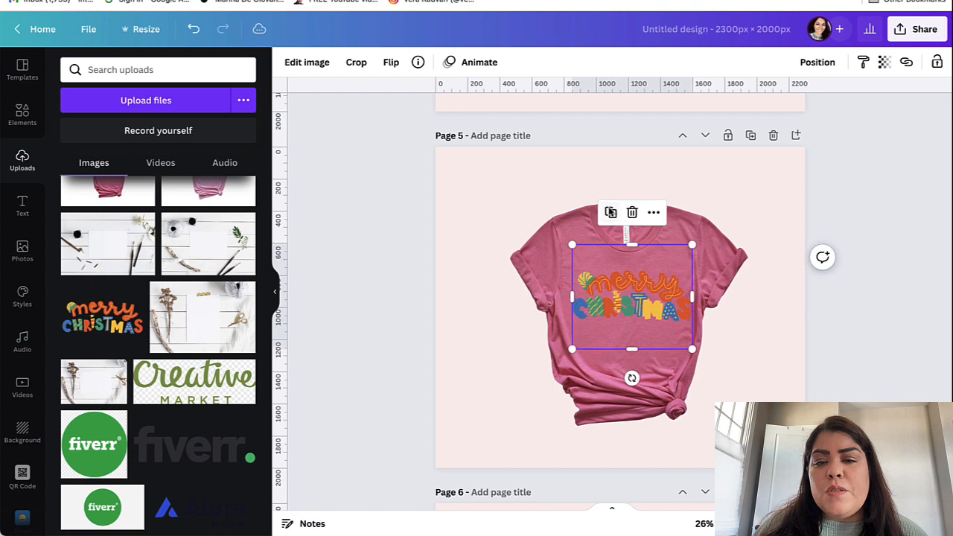
Duplicate the Merry Christmas graphic onto the dark plum T-shirt on page 6 and scale it down slightly to fit the chest
{"action": "left_click", "coordinate": [609, 210]}
{"action": "scroll", "coordinate": [634, 318], "scroll_direction": "down", "scroll_amount": 3}
{"action": "scroll", "coordinate": [625, 175], "scroll_direction": "up", "scroll_amount": 1}
{"action": "left_click_drag", "start_coordinate": [636, 143], "coordinate": [622, 475]}
{"action": "scroll", "coordinate": [674, 402], "scroll_direction": "down", "scroll_amount": 2}
{"action": "left_click_drag", "start_coordinate": [679, 377], "coordinate": [664, 366]}
{"action": "mouse_move", "coordinate": [631, 313]}
{"action": "left_mouse_down"}
{"action": "mouse_move", "coordinate": [648, 306]}
{"action": "mouse_move", "coordinate": [632, 309]}
{"action": "left_mouse_up"}
Try to move a copy of the Merry Christmas graphic from page 6 onto the peach T-shirt on page 7
{"action": "scroll", "coordinate": [631, 313], "scroll_direction": "down", "scroll_amount": 3}
{"action": "scroll", "coordinate": [630, 313], "scroll_direction": "up", "scroll_amount": 1}
{"action": "scroll", "coordinate": [709, 134], "scroll_direction": "up", "scroll_amount": 1}
{"action": "mouse_move", "coordinate": [612, 250]}
{"action": "left_mouse_down"}
{"action": "mouse_move", "coordinate": [619, 484]}
{"action": "mouse_move", "coordinate": [618, 246]}
{"action": "left_mouse_up"}
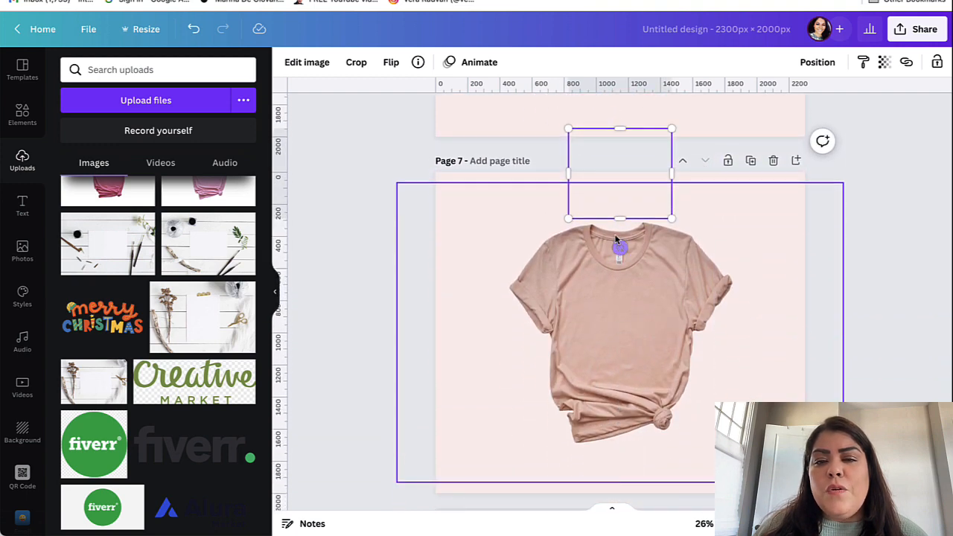
{"action": "mouse_move", "coordinate": [609, 211]}
{"action": "left_mouse_down"}
{"action": "mouse_move", "coordinate": [617, 288]}
{"action": "mouse_move", "coordinate": [610, 207]}
{"action": "left_mouse_up"}
{"action": "left_click", "coordinate": [889, 165]}
Duplicate the smaller Merry Christmas graphic from page 6 and center the copy on the peach T-shirt's chest on page 7
{"action": "scroll", "coordinate": [839, 174], "scroll_direction": "up", "scroll_amount": 3}
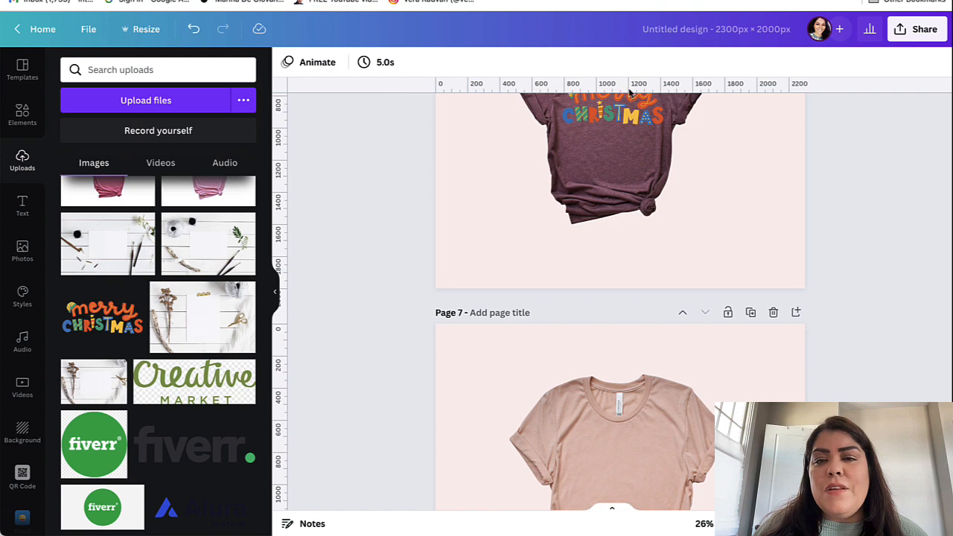
{"action": "left_click", "coordinate": [618, 112]}
{"action": "left_click", "coordinate": [591, 183]}
{"action": "left_click_drag", "start_coordinate": [639, 115], "coordinate": [644, 488]}
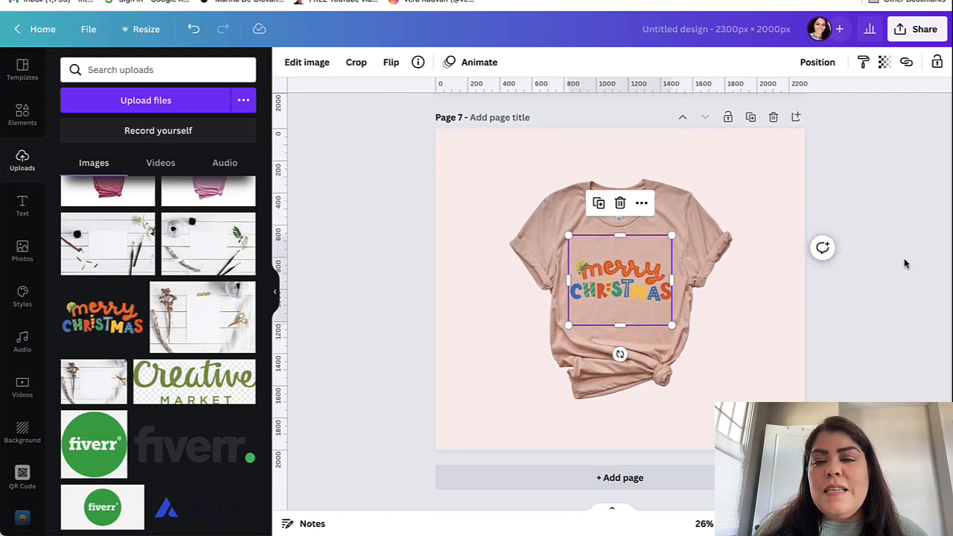
{"action": "left_click", "coordinate": [906, 262]}
Check the file type and page selection in the design's download options and close them without downloading
{"action": "scroll", "coordinate": [907, 262], "scroll_direction": "up", "scroll_amount": 10}
{"action": "scroll", "coordinate": [906, 262], "scroll_direction": "up", "scroll_amount": 15}
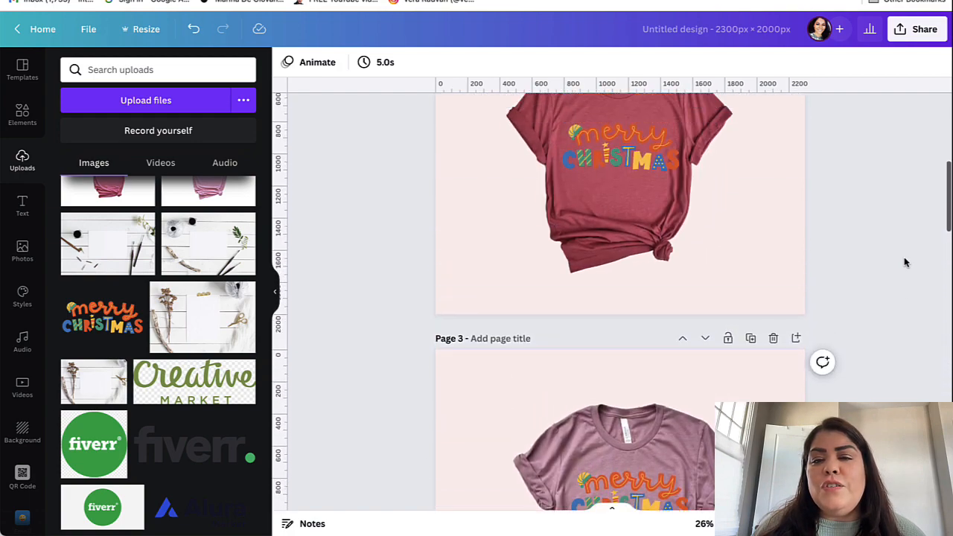
{"action": "left_click", "coordinate": [927, 41]}
{"action": "left_click", "coordinate": [791, 335]}
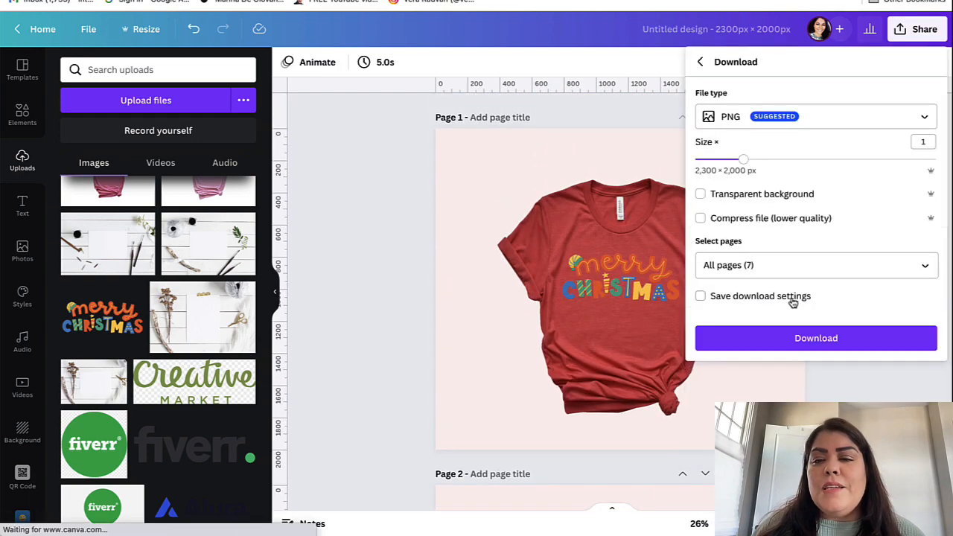
{"action": "left_click", "coordinate": [404, 260]}
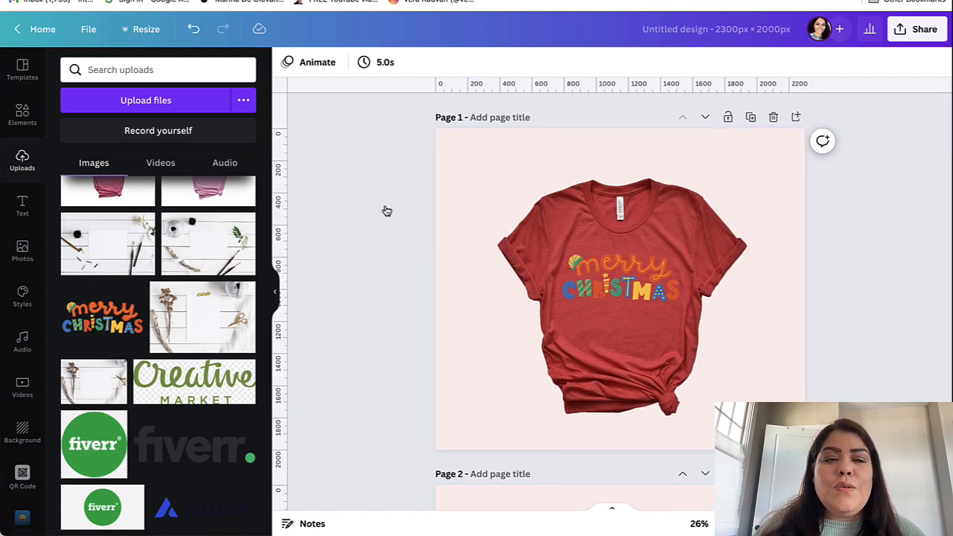
Delete the Merry Christmas graphic from the red T-shirt on page 1
{"action": "scroll", "coordinate": [117, 271], "scroll_direction": "down", "scroll_amount": 5}
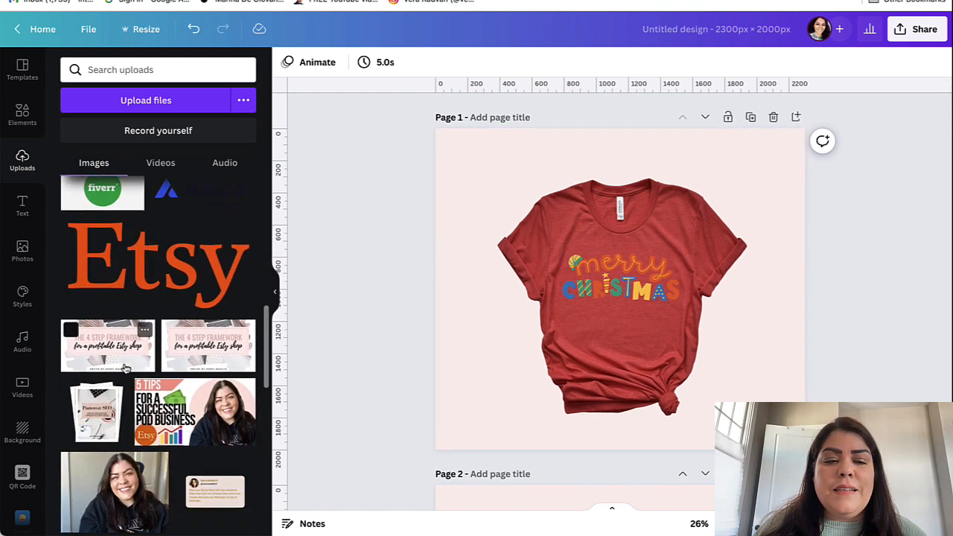
{"action": "scroll", "coordinate": [142, 236], "scroll_direction": "up", "scroll_amount": 1}
{"action": "left_click", "coordinate": [615, 282]}
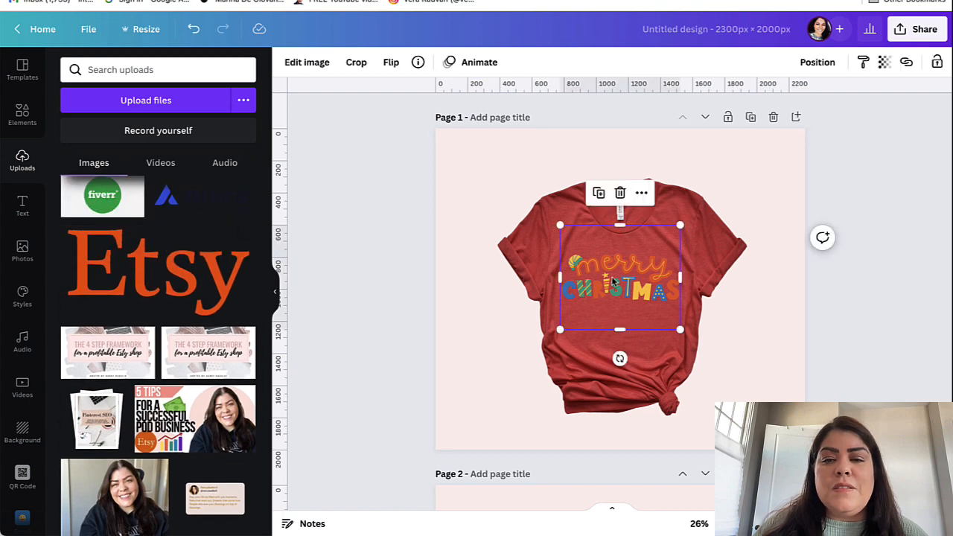
{"action": "key", "text": "Delete"}
Try the uploaded Etsy logo on the red T-shirt on page 1, scaled down to fit the chest, and delete it
{"action": "left_click_drag", "start_coordinate": [155, 284], "coordinate": [619, 298]}
{"action": "left_click_drag", "start_coordinate": [794, 373], "coordinate": [660, 310]}
{"action": "left_click_drag", "start_coordinate": [602, 279], "coordinate": [631, 292]}
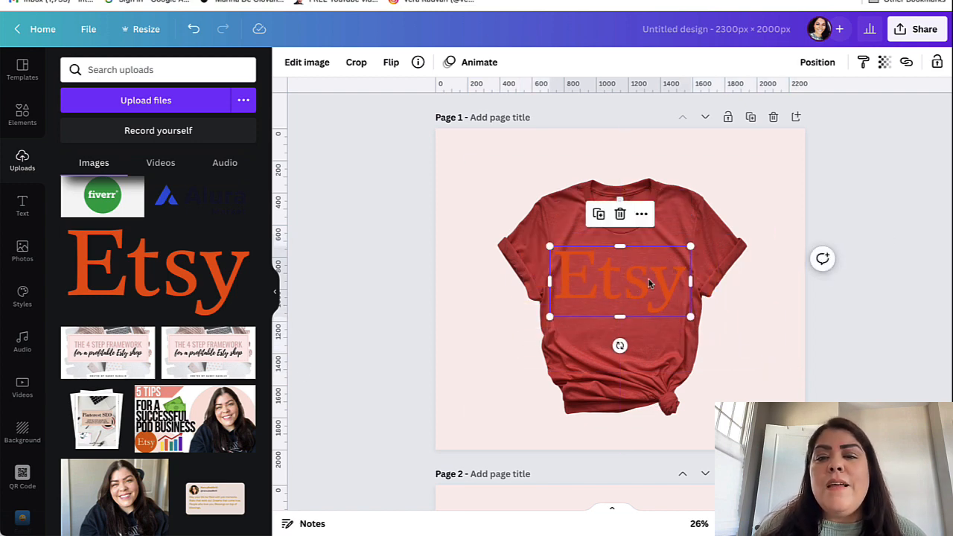
{"action": "key", "text": "Delete"}
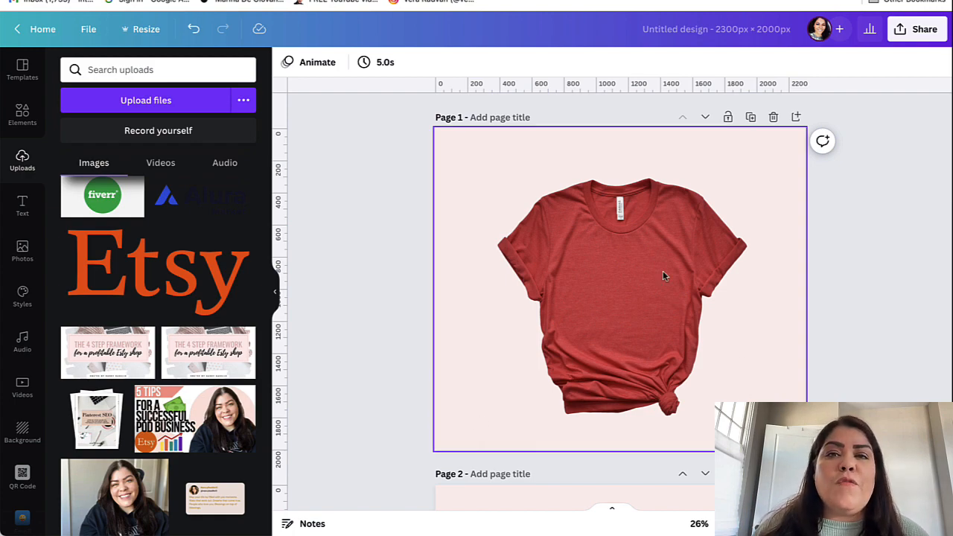
Review the set of T-shirt mockup pages, comparing the blank red T-shirt with the decorated ones
{"action": "scroll", "coordinate": [658, 291], "scroll_direction": "down", "scroll_amount": 6}
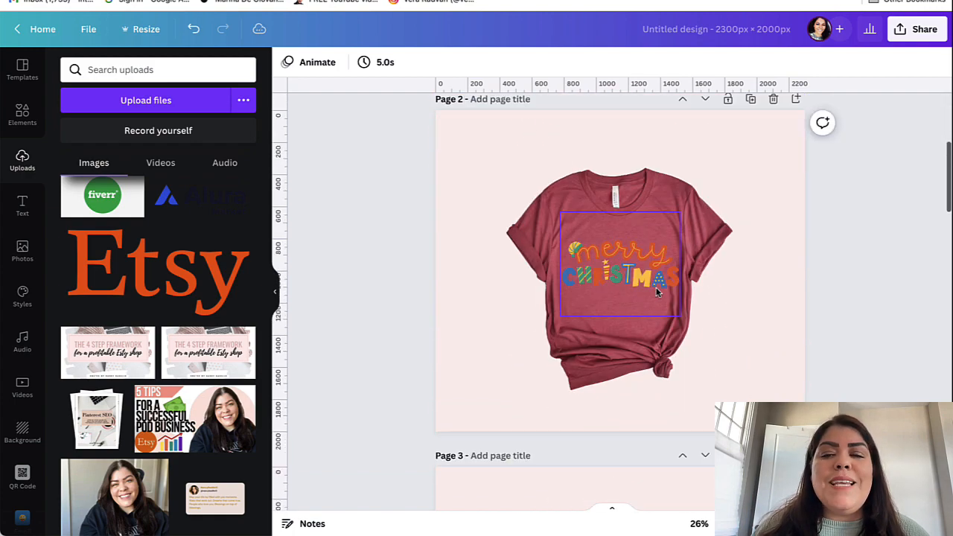
{"action": "scroll", "coordinate": [656, 291], "scroll_direction": "up", "scroll_amount": 6}
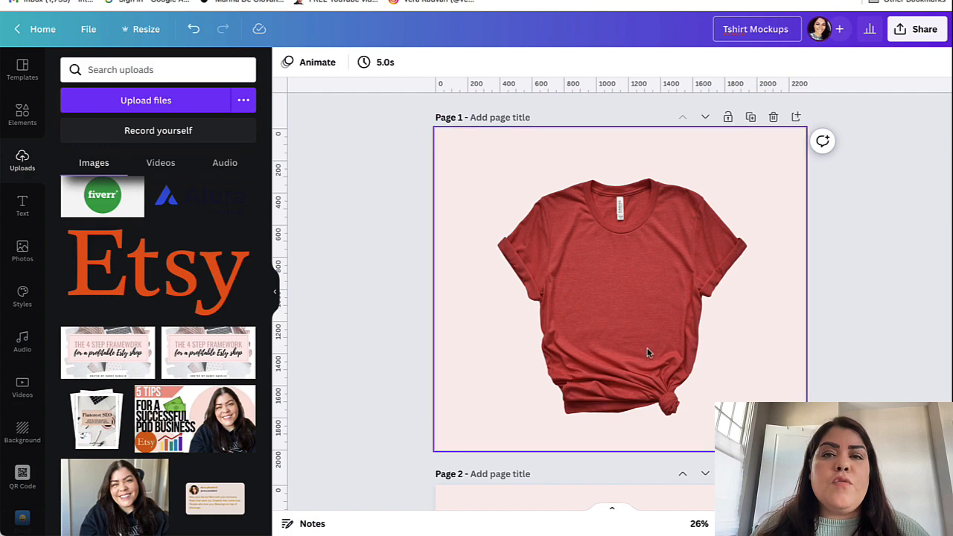
{"action": "scroll", "coordinate": [654, 320], "scroll_direction": "down", "scroll_amount": 20}
{"action": "scroll", "coordinate": [648, 359], "scroll_direction": "up", "scroll_amount": 20}
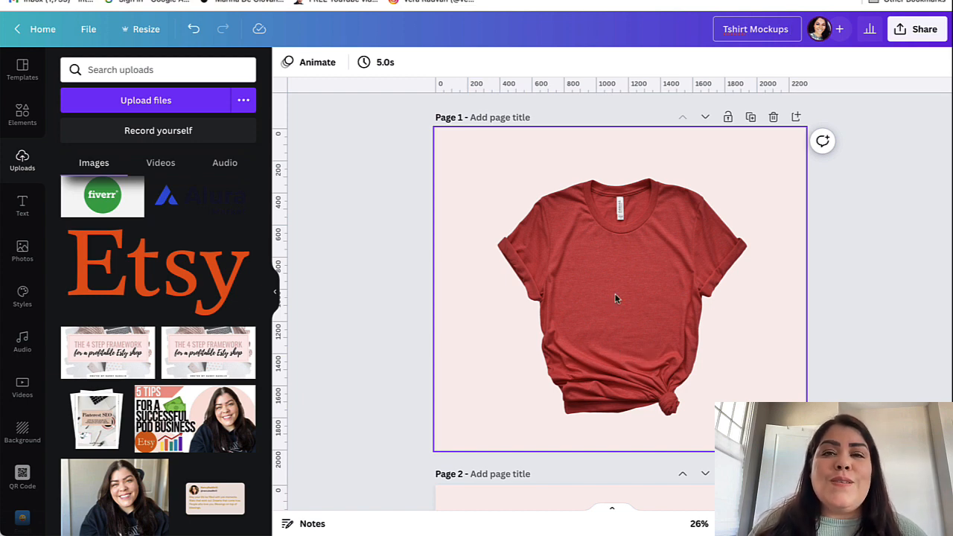
{"action": "scroll", "coordinate": [620, 301], "scroll_direction": "down", "scroll_amount": 1}
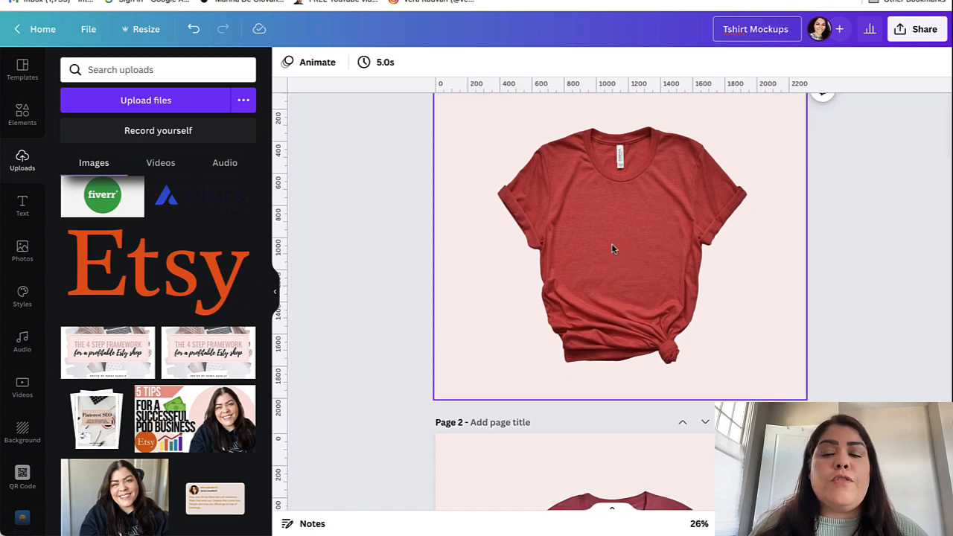
{"action": "scroll", "coordinate": [624, 292], "scroll_direction": "down", "scroll_amount": 8}
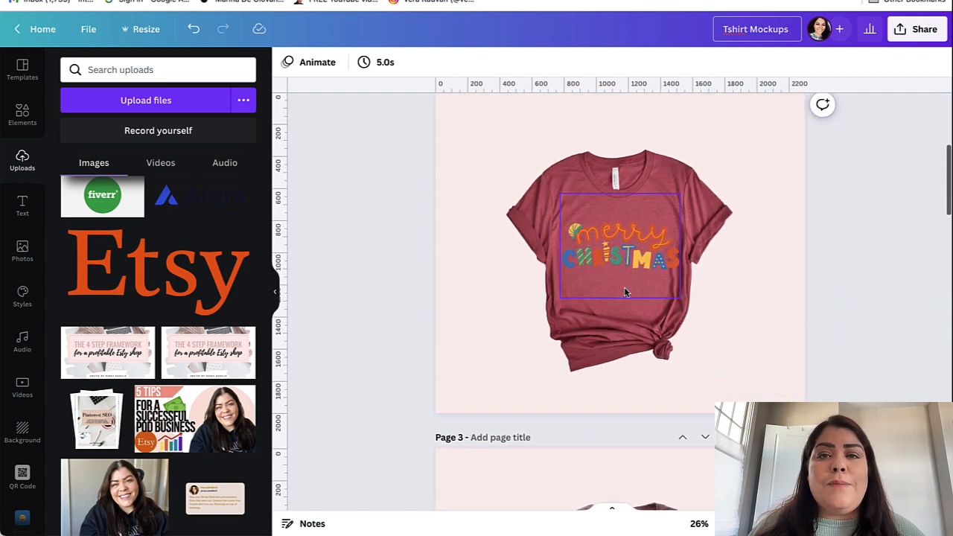
{"action": "scroll", "coordinate": [626, 293], "scroll_direction": "down", "scroll_amount": 1}
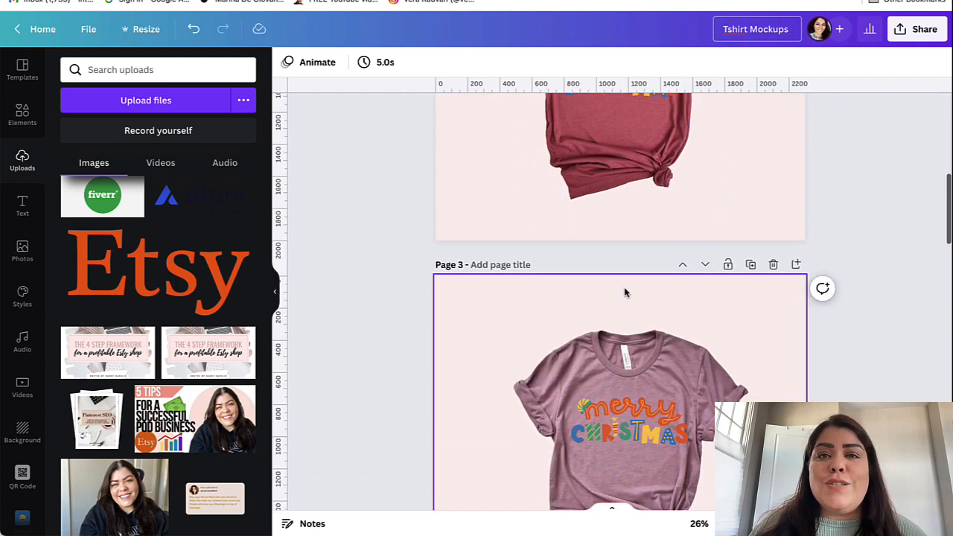